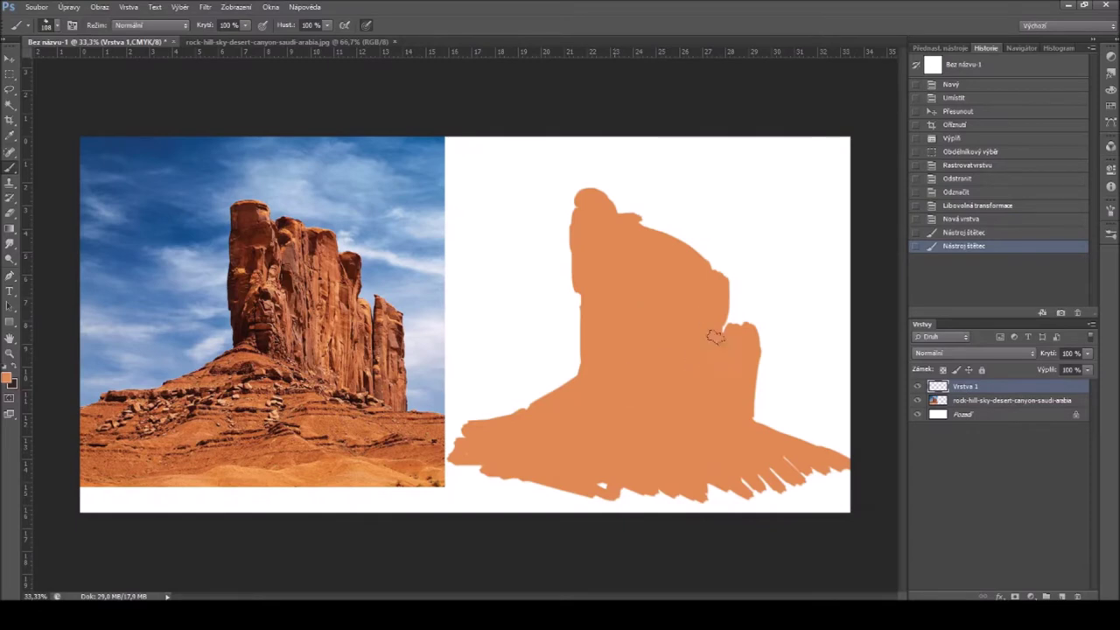
Step: Fill out the right edge of the orange silhouette and block in dark brown shadows on the tall tower and upper cliff
mouse_move(716, 338)
left_mouse_down()
mouse_move(749, 362)
mouse_move(742, 414)
left_mouse_up()
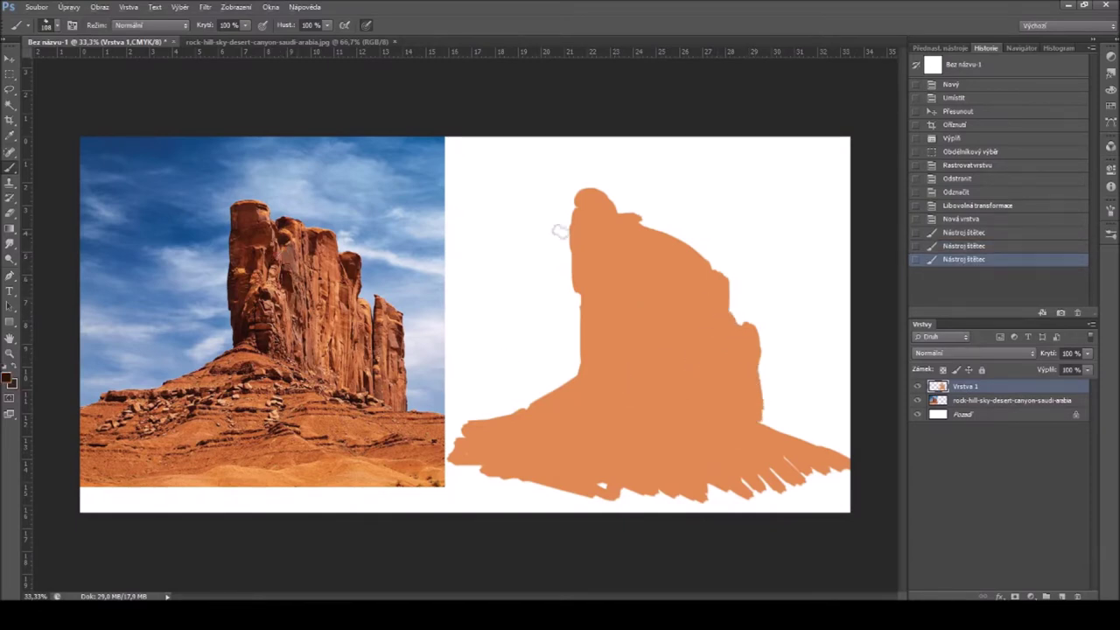
left_click_drag(582, 225, 583, 257)
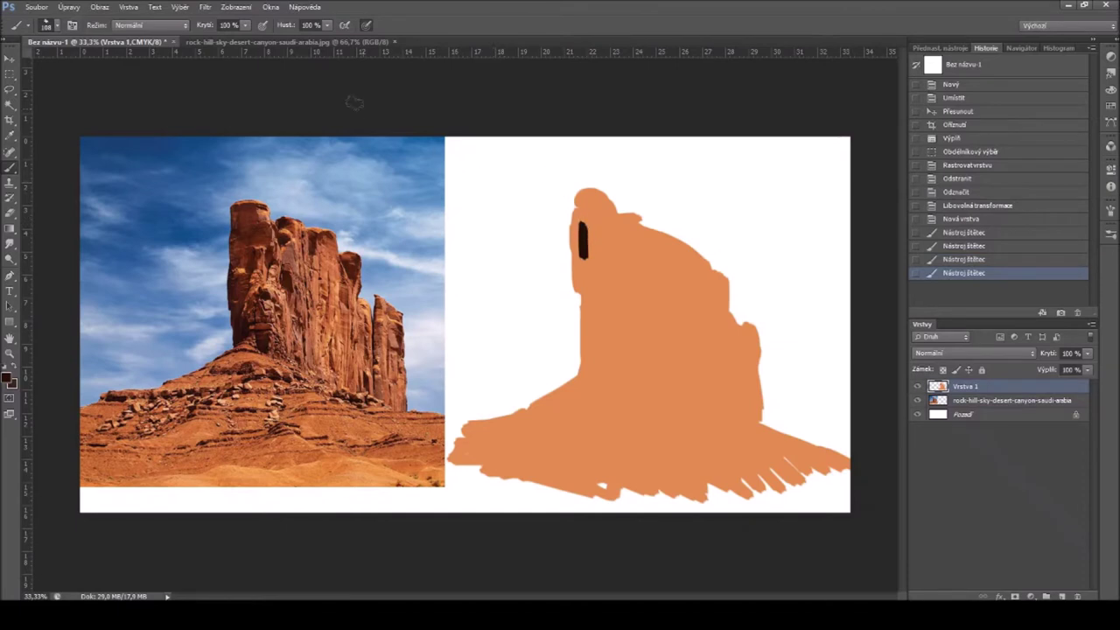
key("ctrl+z")
mouse_move(585, 222)
left_mouse_down()
mouse_move(584, 258)
mouse_move(593, 238)
left_mouse_up()
left_click(592, 207, "alt")
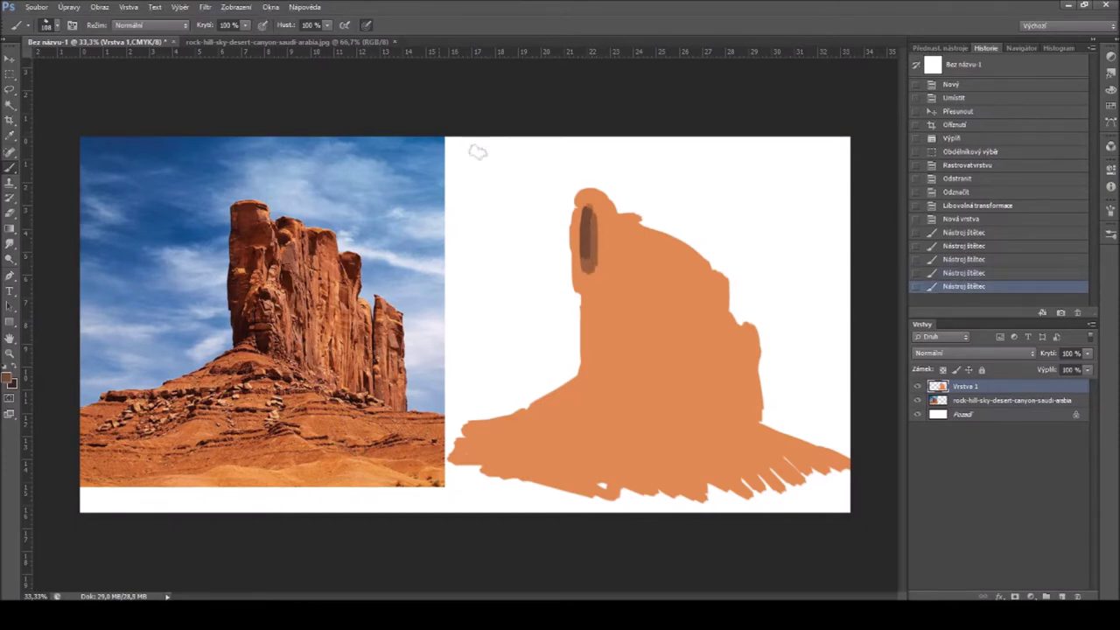
mouse_move(601, 218)
left_mouse_down()
mouse_move(581, 203)
mouse_move(572, 247)
mouse_move(596, 203)
mouse_move(596, 248)
mouse_move(579, 263)
mouse_move(610, 232)
mouse_move(609, 201)
mouse_move(723, 290)
left_mouse_up()
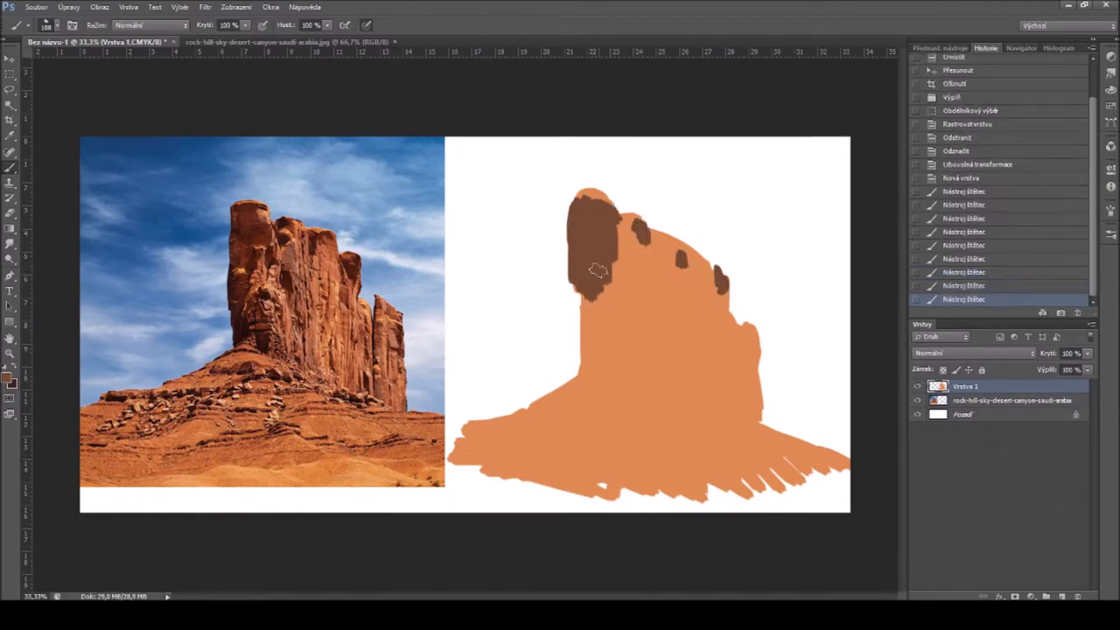
mouse_move(582, 278)
left_mouse_down()
mouse_move(592, 360)
mouse_move(598, 312)
mouse_move(602, 387)
mouse_move(588, 364)
mouse_move(583, 379)
mouse_move(575, 333)
mouse_move(583, 376)
mouse_move(596, 366)
mouse_move(597, 332)
mouse_move(605, 350)
mouse_move(618, 323)
mouse_move(619, 383)
mouse_move(610, 308)
mouse_move(635, 274)
left_mouse_up()
left_click_drag(535, 407, 630, 425)
mouse_move(477, 435)
left_mouse_down()
mouse_move(571, 456)
mouse_move(694, 426)
left_mouse_up()
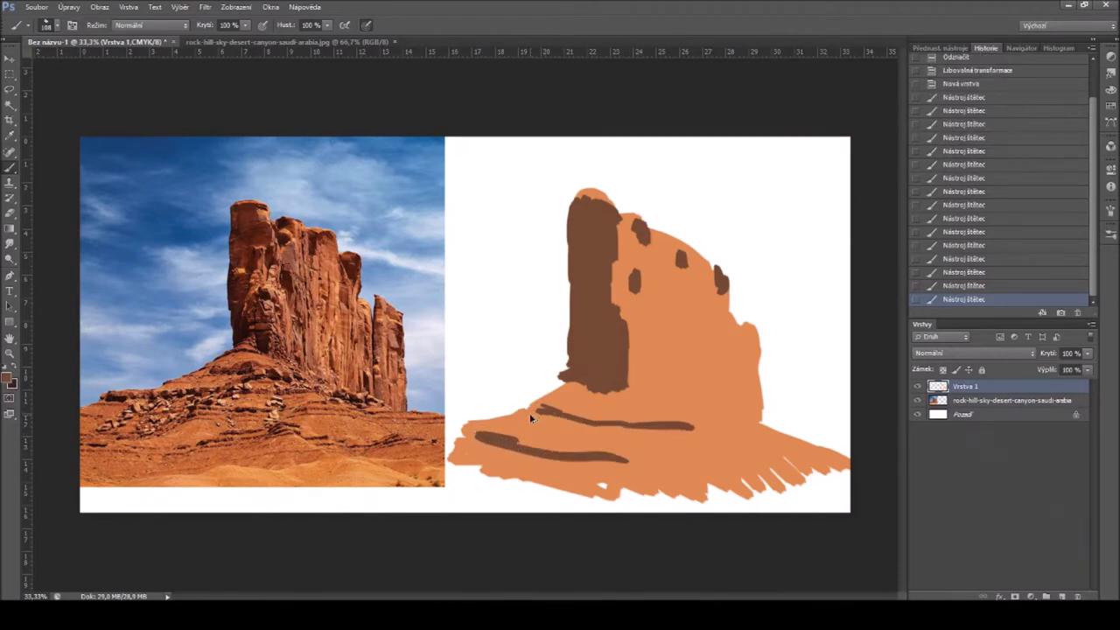
key("ctrl+alt+z")
key("ctrl+alt+z")
key("ctrl+alt+z")
key("ctrl+alt+z")
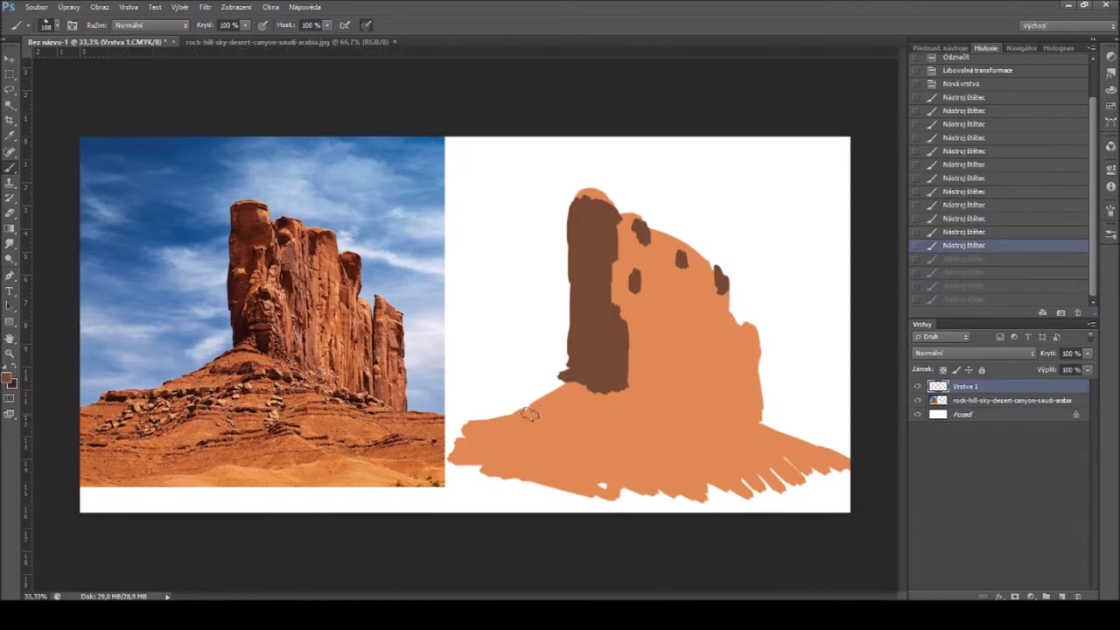
Step: Cover the tower's foot with the base orange and layer photo-sampled red-brown over its shadow with a 154 px brush
left_click(592, 408, "alt")
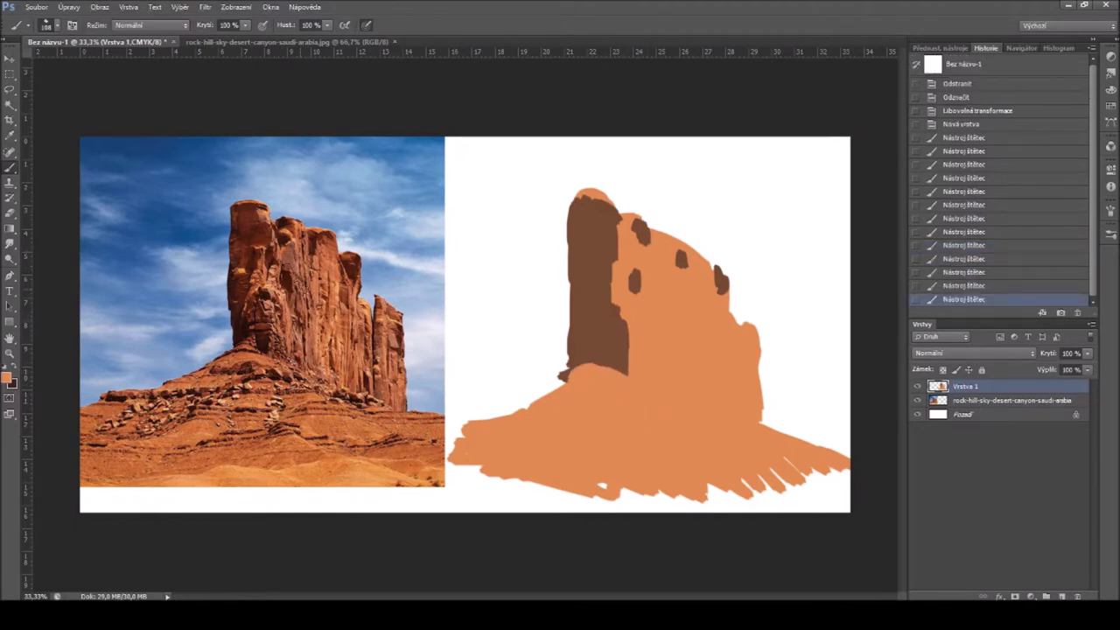
left_click(300, 271, "alt")
right_click(507, 285)
left_click(538, 291)
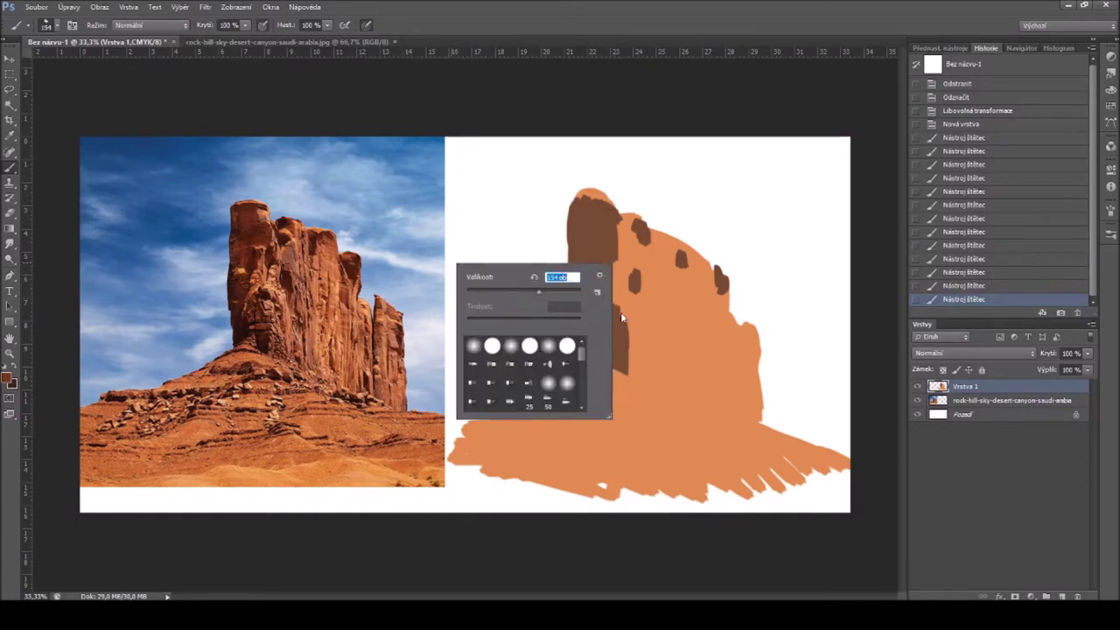
mouse_move(652, 313)
left_mouse_down()
mouse_move(648, 354)
mouse_move(649, 321)
left_mouse_up()
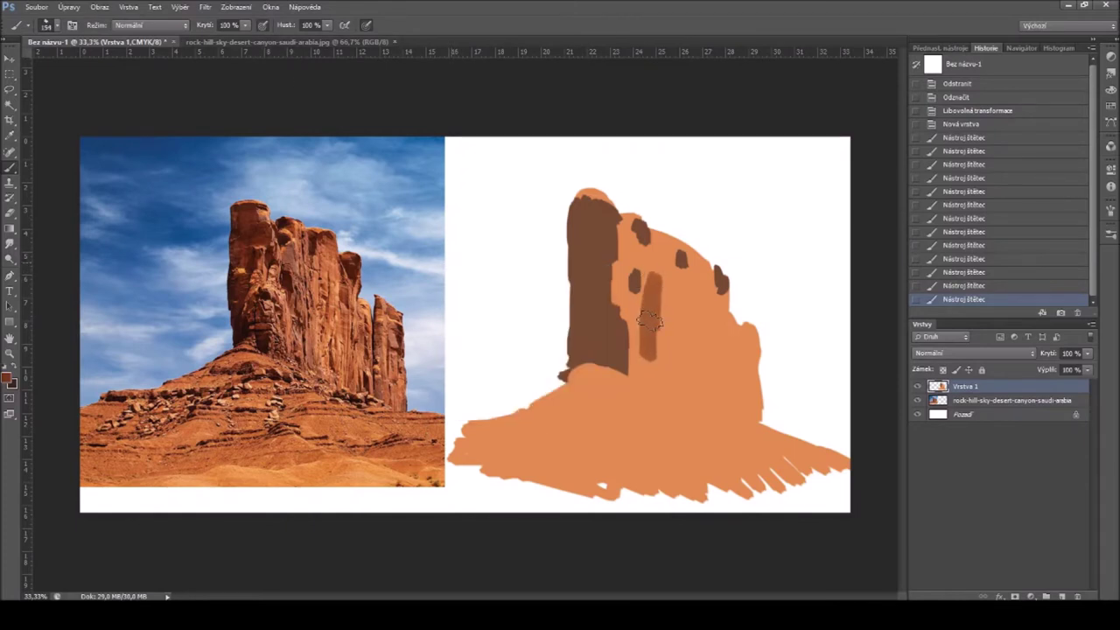
key("ctrl+z")
mouse_move(604, 247)
left_mouse_down()
mouse_move(576, 238)
mouse_move(607, 213)
mouse_move(582, 229)
mouse_move(606, 256)
mouse_move(583, 307)
mouse_move(591, 353)
mouse_move(615, 311)
left_mouse_up()
Step: Paint muted reddish-brown shadow bands down the sunlit cliff face and right pillar, blending them with sampled orange
left_click(313, 249, "alt")
mouse_move(647, 271)
left_mouse_down()
mouse_move(648, 376)
mouse_move(682, 379)
mouse_move(688, 289)
mouse_move(705, 342)
mouse_move(730, 337)
mouse_move(746, 352)
mouse_move(743, 398)
left_mouse_up()
left_click(599, 378, "alt")
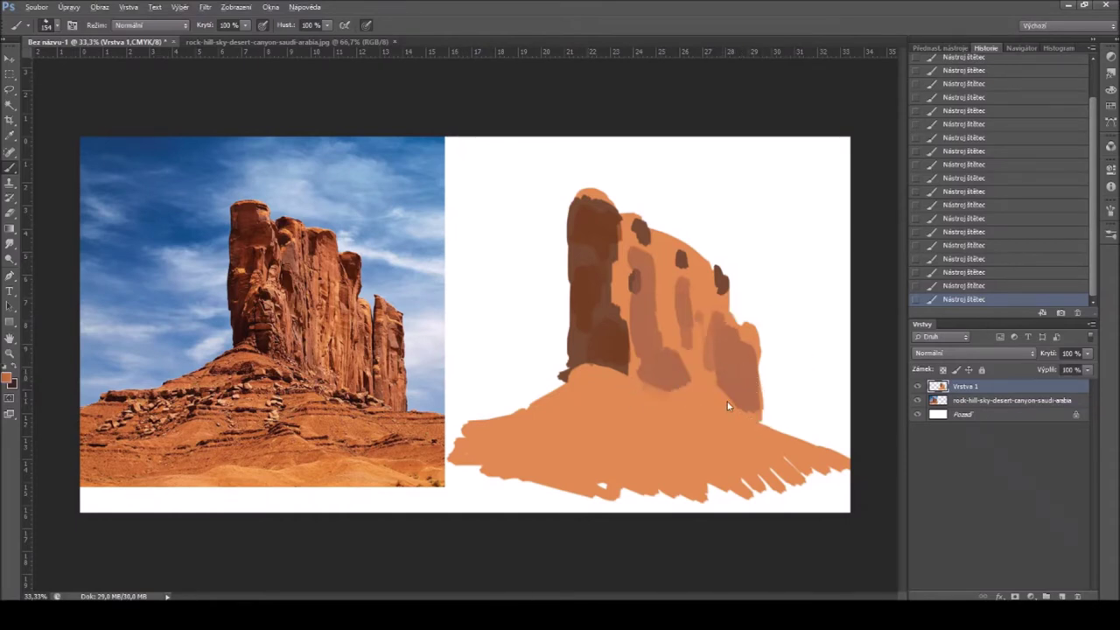
mouse_move(753, 372)
left_mouse_down()
mouse_move(750, 324)
mouse_move(758, 398)
left_mouse_up()
left_click_drag(666, 289, 663, 340)
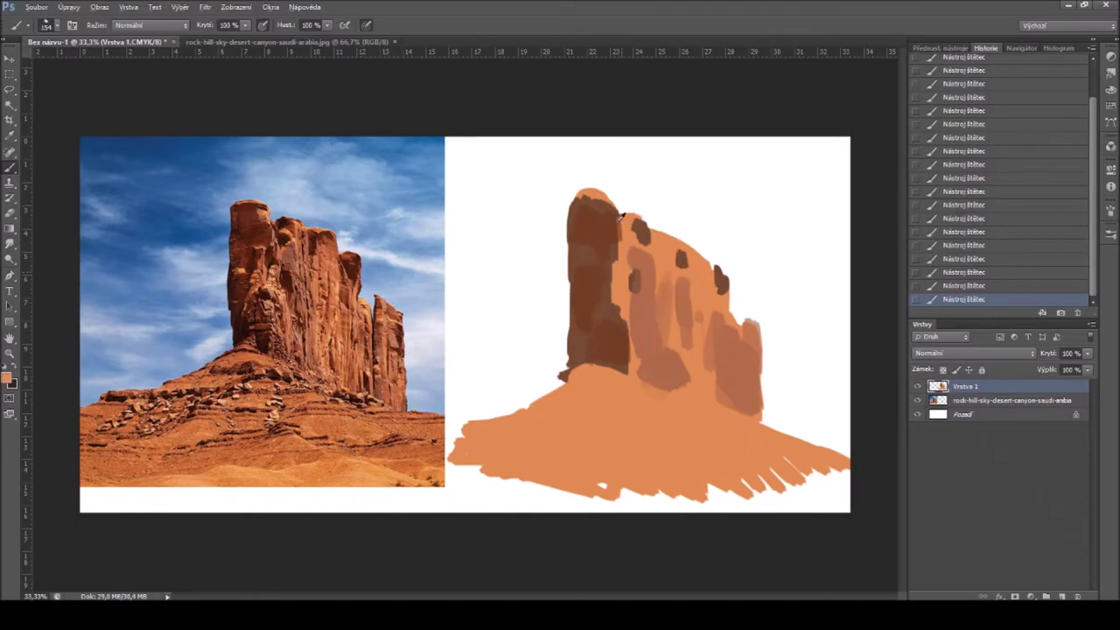
Step: Reduce the brush to 77 px and paint orange ledge highlights across the dark tower
right_click(627, 230)
left_click(692, 252)
left_click(686, 248)
left_click(660, 119)
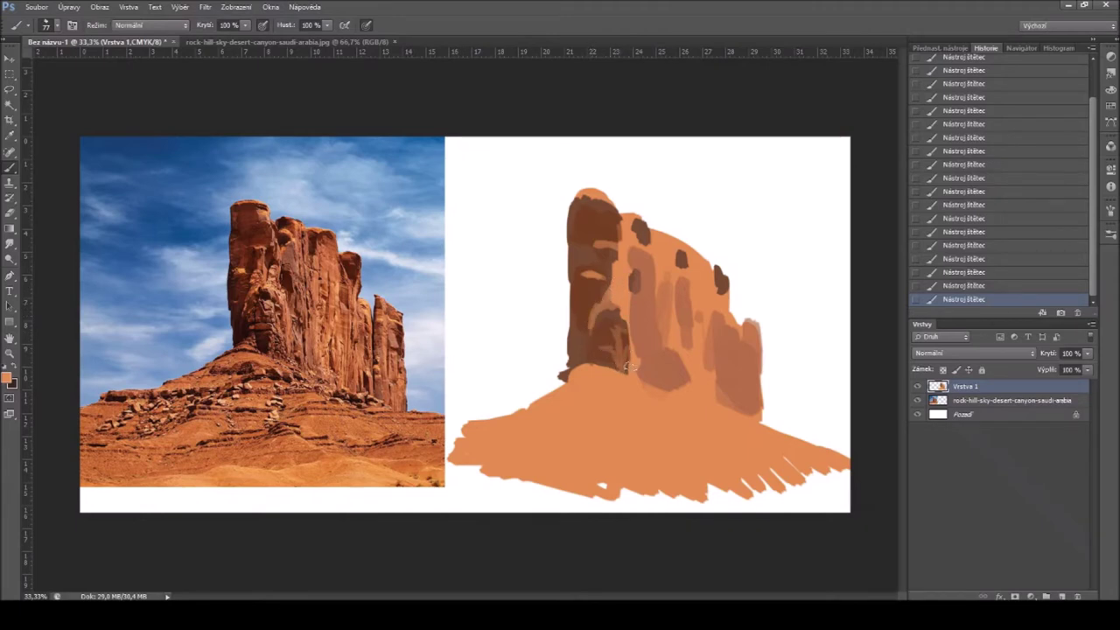
Step: Paint brown strata and rubble shadows across the butte's sloping base with the brown sampled at the tower's foot
left_click(572, 374, "alt")
left_click_drag(560, 379, 634, 384)
mouse_move(557, 400)
left_mouse_down()
mouse_move(618, 399)
mouse_move(594, 398)
mouse_move(605, 390)
mouse_move(670, 396)
left_mouse_up()
mouse_move(508, 418)
left_mouse_down()
mouse_move(603, 430)
mouse_move(674, 413)
mouse_move(734, 418)
mouse_move(691, 402)
mouse_move(730, 423)
mouse_move(724, 431)
mouse_move(716, 421)
mouse_move(764, 421)
mouse_move(684, 429)
left_mouse_up()
left_click_drag(597, 442, 679, 439)
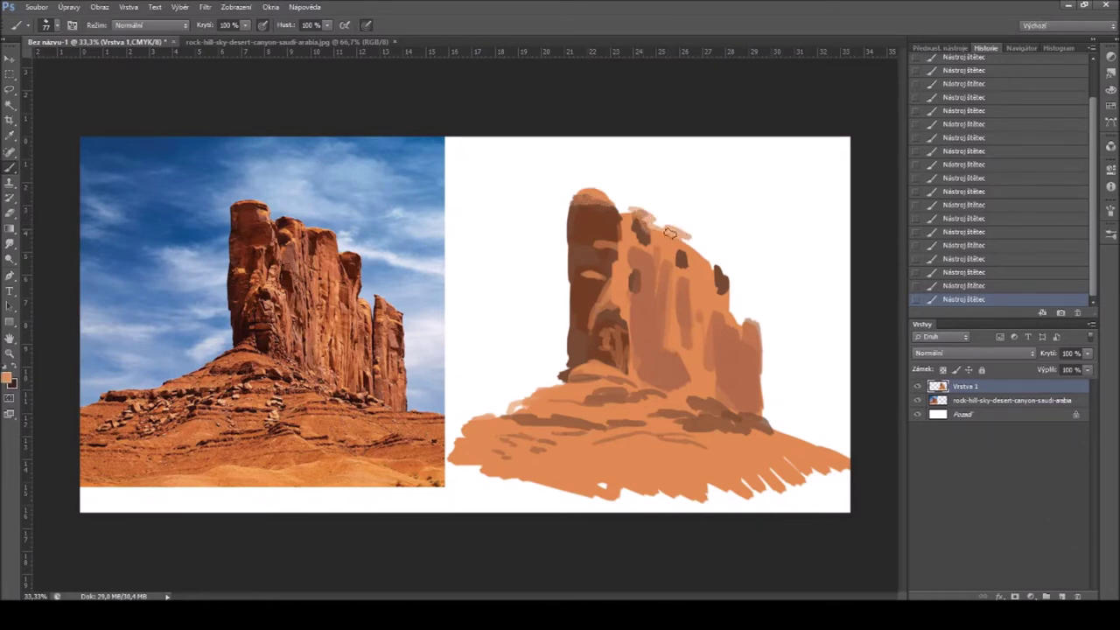
Step: Shape the outcrop at the cliff's upper right edge and deepen the brown crevices on the right pillar and cliff face
key("alt")
left_click_drag(721, 264, 729, 300)
left_click(724, 280, "alt")
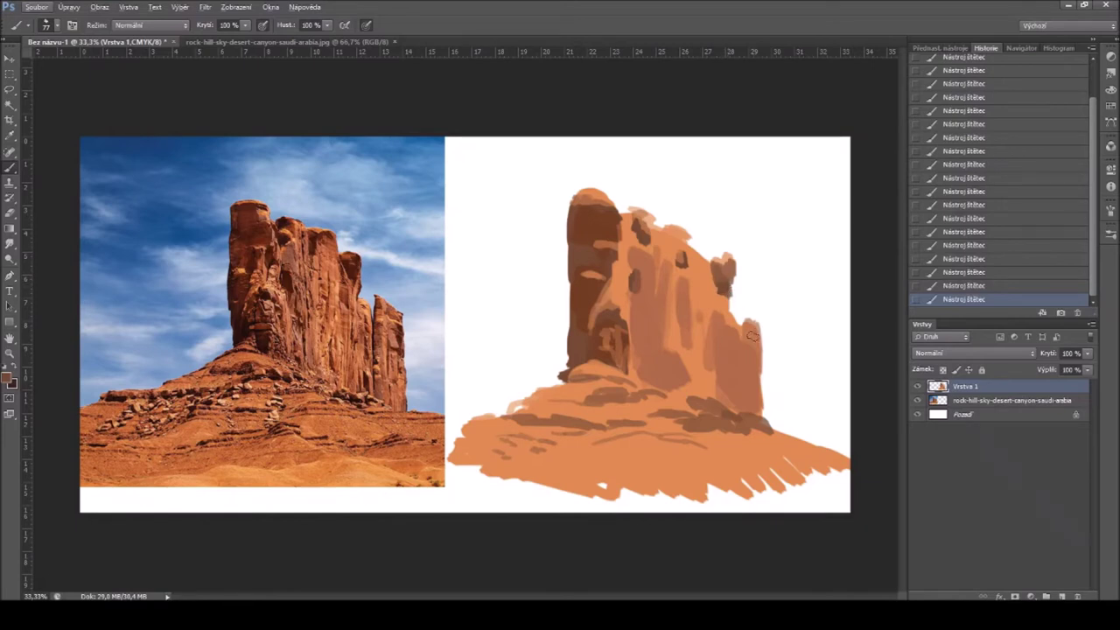
left_click_drag(765, 358, 756, 361)
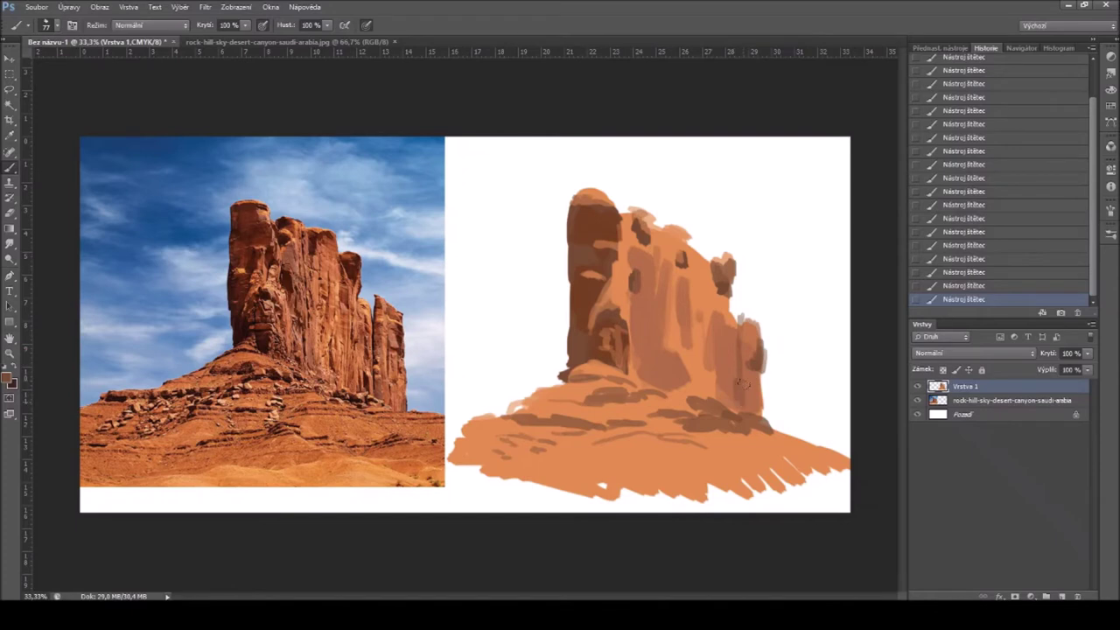
left_click_drag(713, 325, 705, 365)
left_click_drag(703, 289, 699, 335)
Step: Paint light orange vertical highlights on the cliff face with a colour sampled from the photo's sunlit rock
left_click(652, 298, "alt")
left_click(339, 286, "alt")
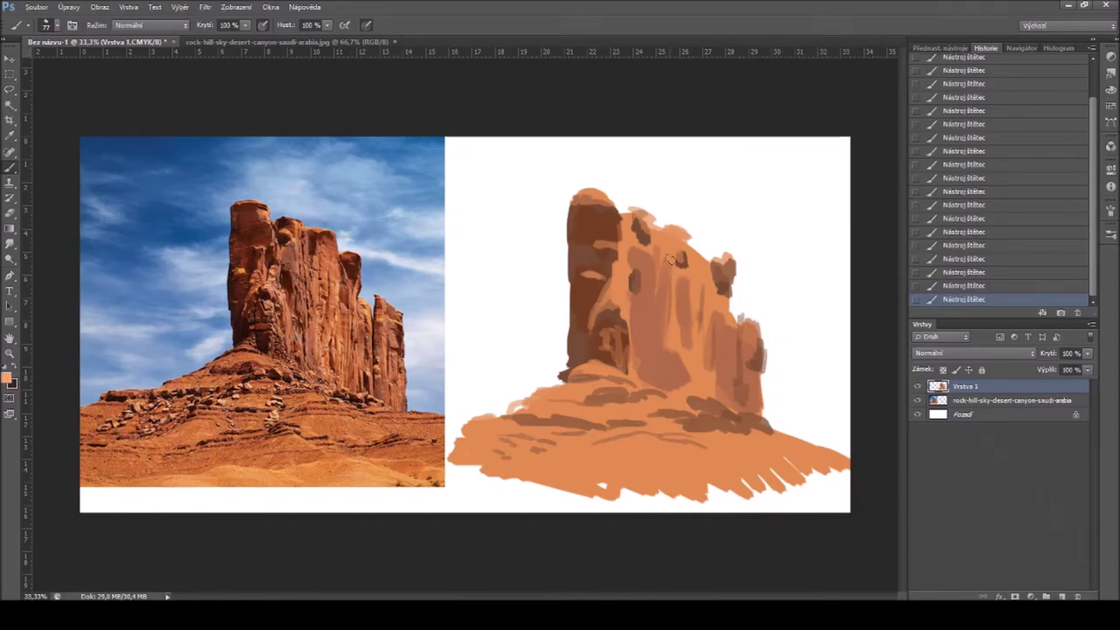
mouse_move(670, 291)
left_mouse_down()
mouse_move(673, 327)
mouse_move(666, 297)
left_mouse_up()
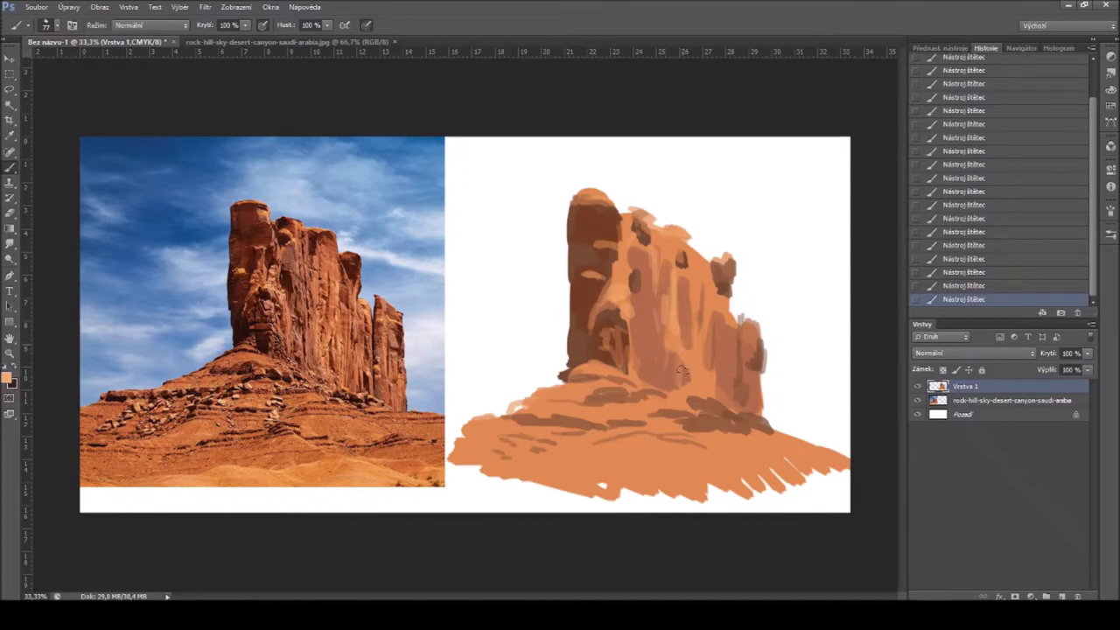
mouse_move(680, 349)
left_mouse_down()
mouse_move(700, 391)
mouse_move(711, 290)
left_mouse_up()
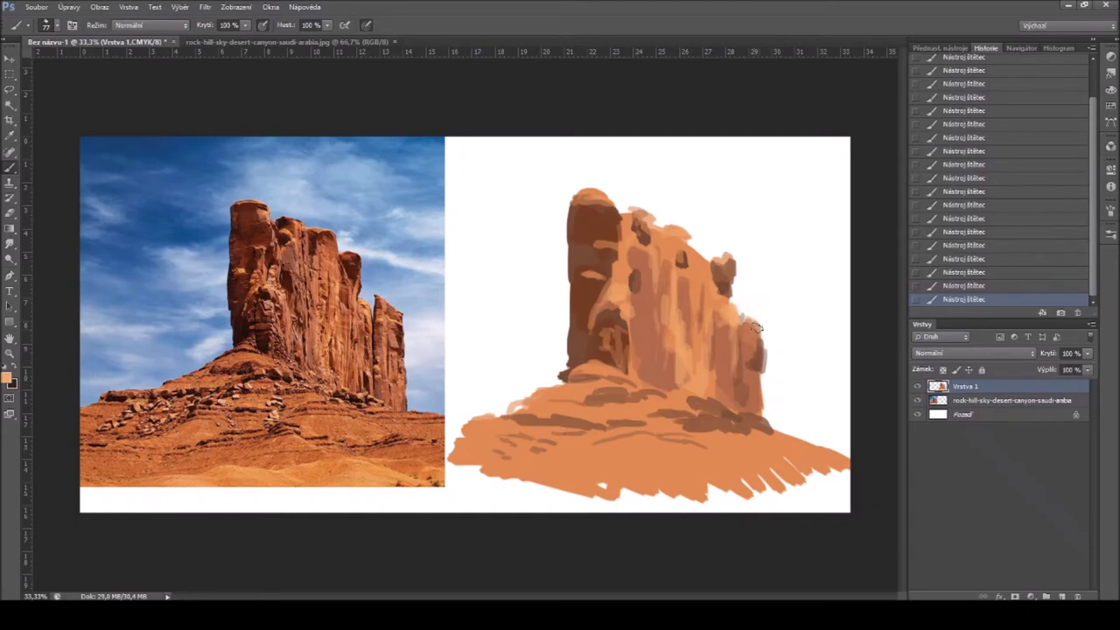
Step: Build up the right pillar's peak and outer edge with colours sampled from its painted rock
left_click(761, 364, "alt")
mouse_move(749, 333)
left_mouse_down()
mouse_move(755, 313)
mouse_move(758, 339)
left_mouse_up()
left_click(756, 384, "alt")
left_click_drag(758, 385, 763, 407)
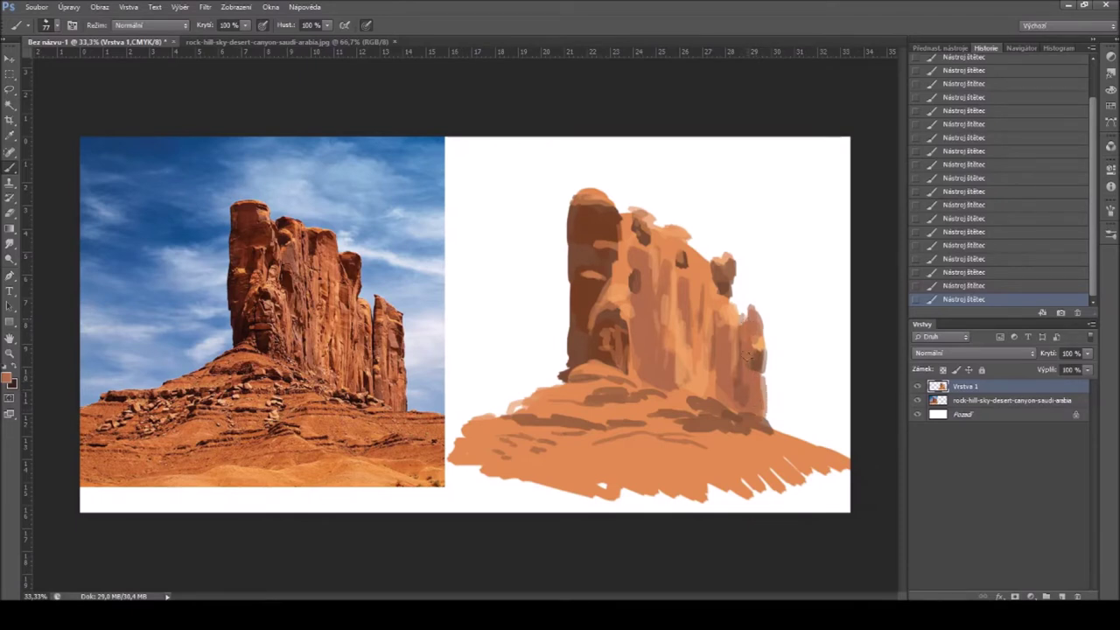
left_click(709, 275, "alt")
Step: Trim the butte's skyline from the tower top to the right pillar with the Eraser, enlarging it to 57 px
key("e")
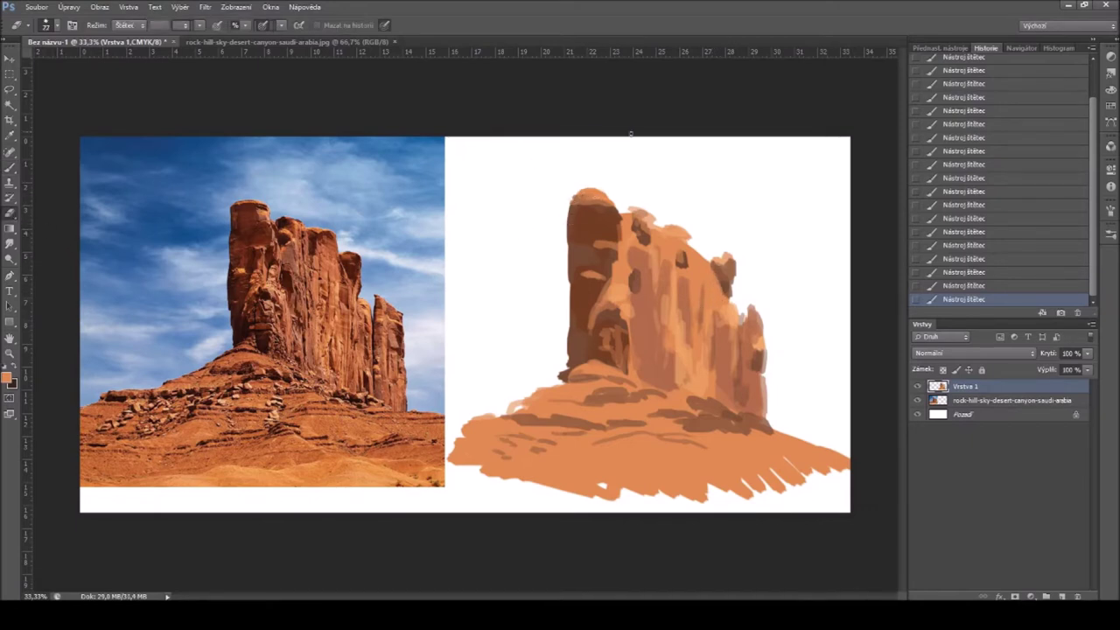
mouse_move(611, 187)
left_mouse_down()
mouse_move(552, 221)
mouse_move(563, 232)
mouse_move(581, 199)
mouse_move(560, 184)
mouse_move(636, 189)
mouse_move(559, 194)
mouse_move(619, 192)
mouse_move(575, 192)
mouse_move(623, 190)
left_mouse_up()
right_click(527, 199)
left_click(566, 227)
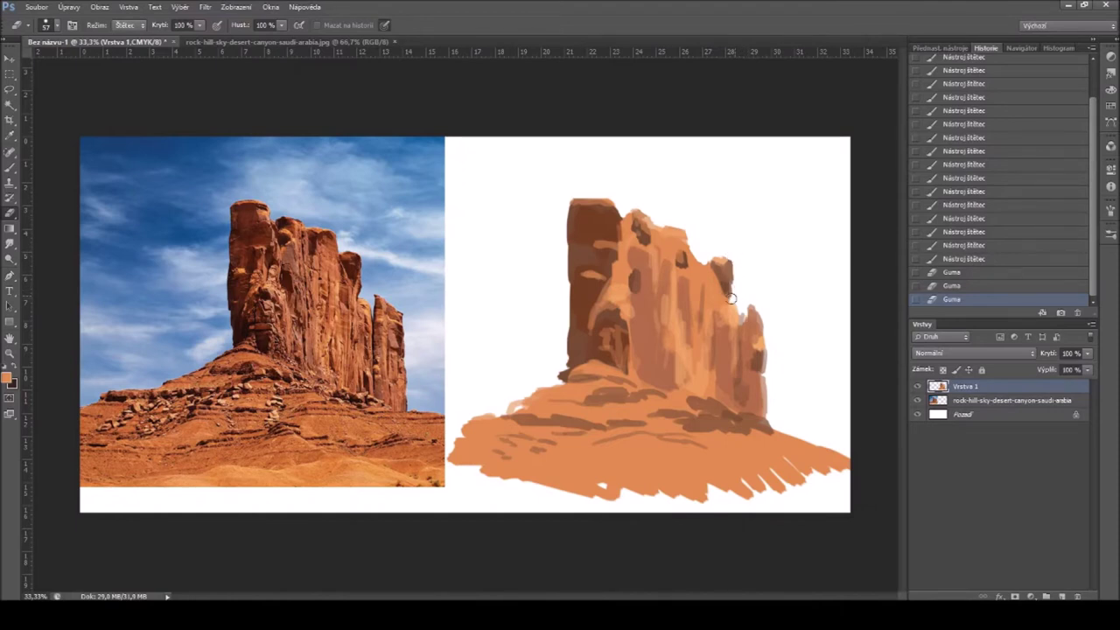
left_click_drag(746, 305, 764, 321)
left_click(770, 332)
left_click(10, 167)
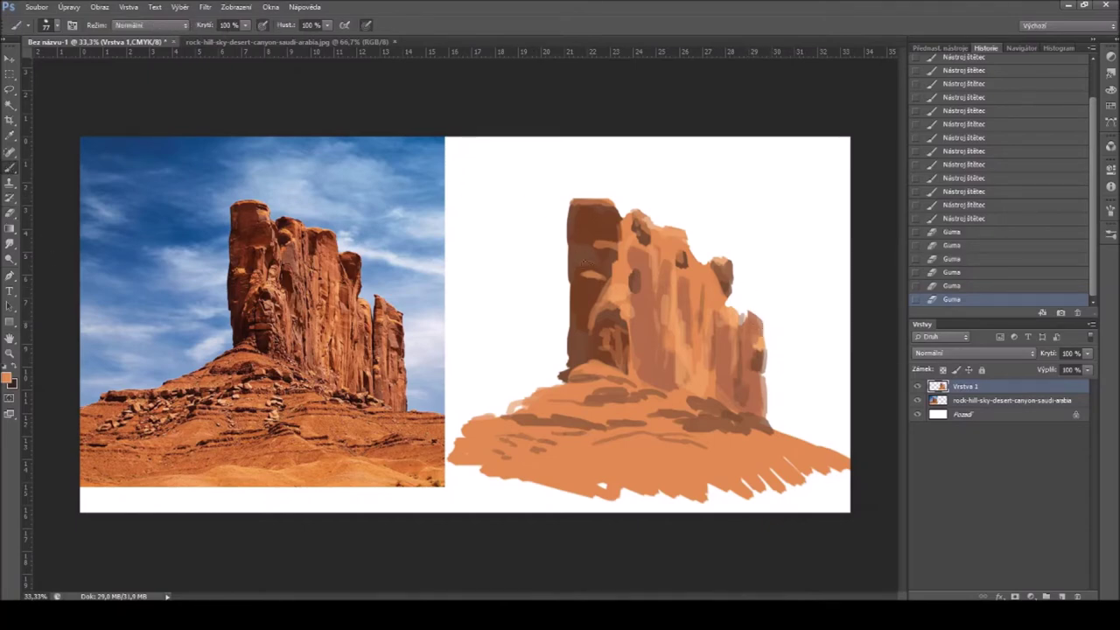
Step: Save the document in the photoshop každý den folder as skála studie2.jpg, declining to replace the existing skála studie.jpg
key("ctrl+shift+s")
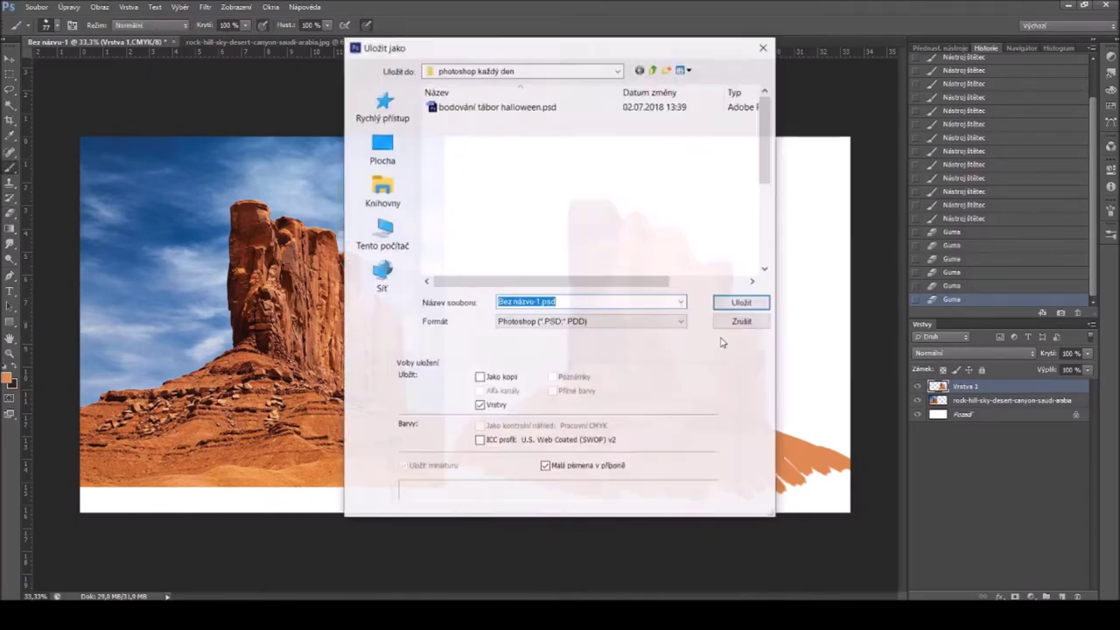
type("skál")
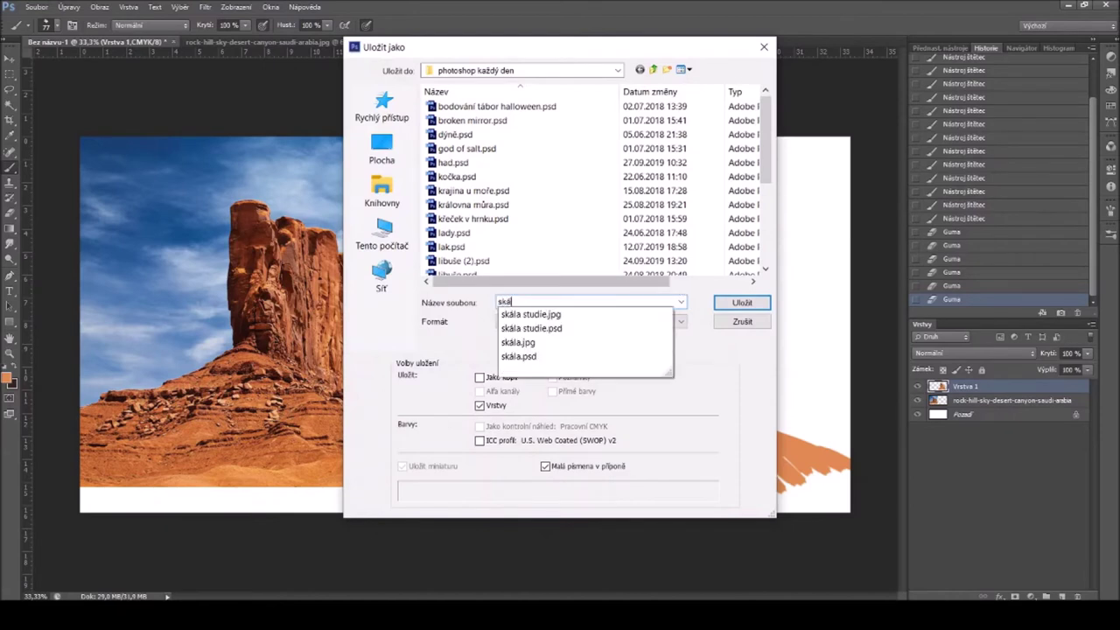
type("a studie")
key("Down")
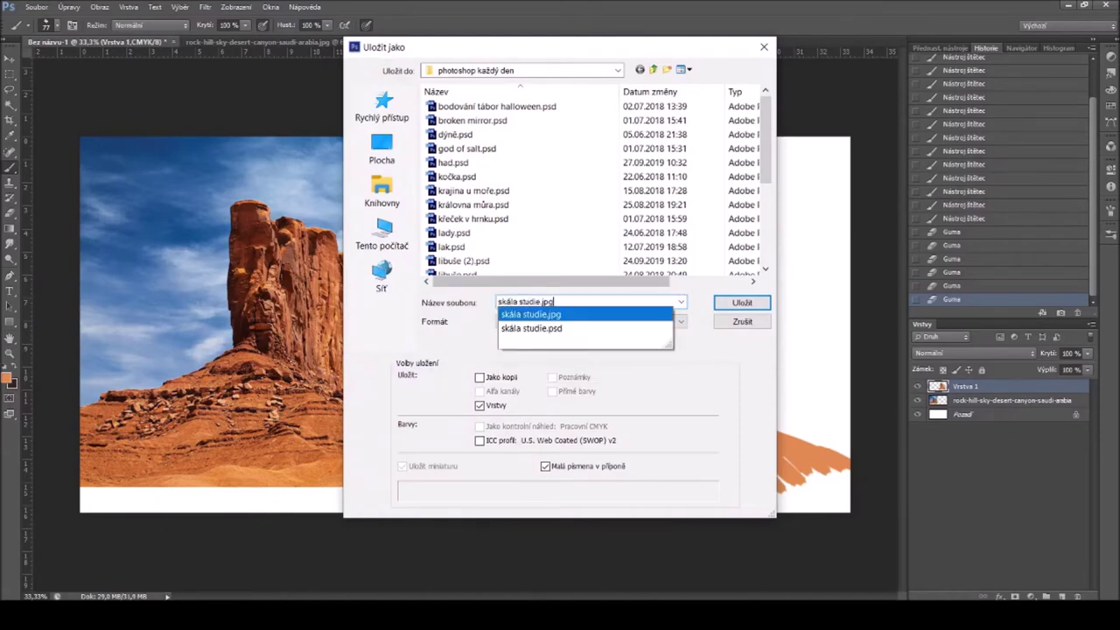
key("Return")
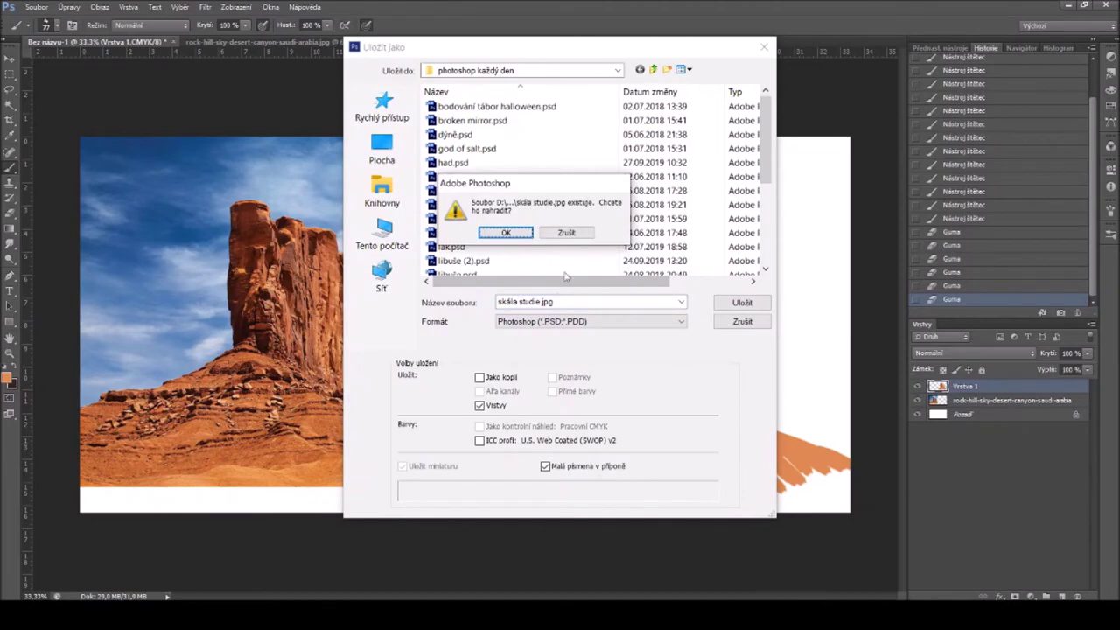
left_click(584, 232)
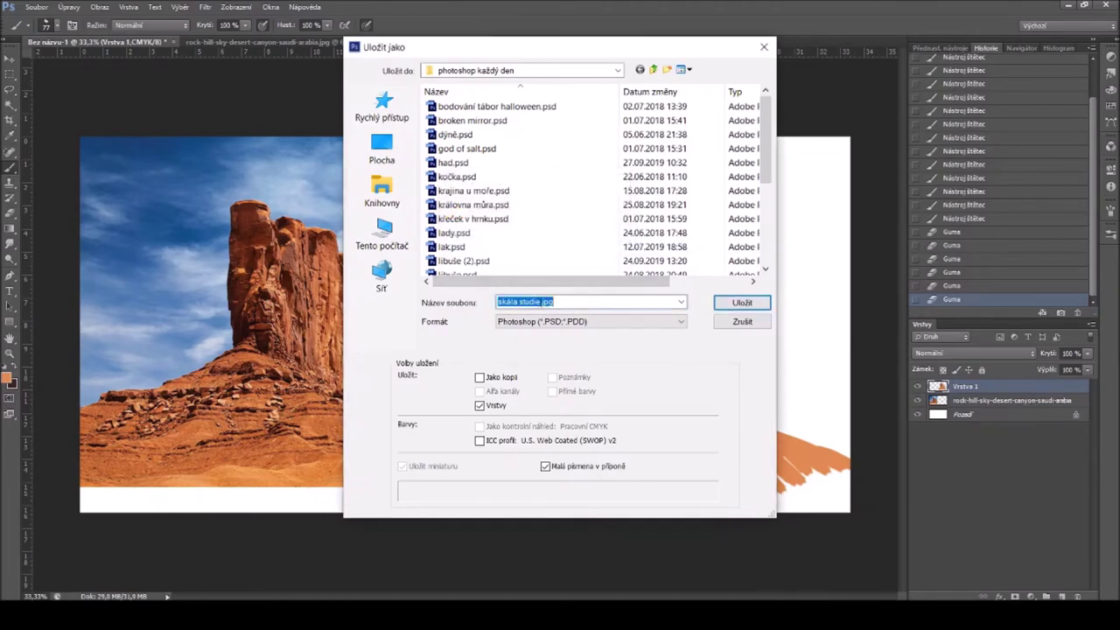
left_click(544, 302)
type("2")
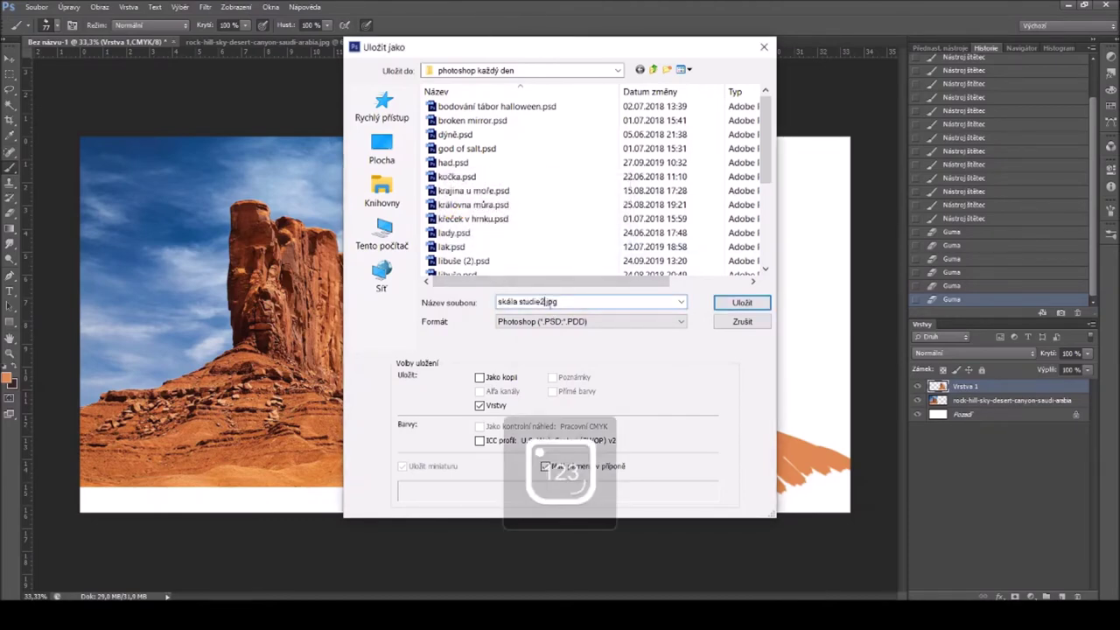
key("Return")
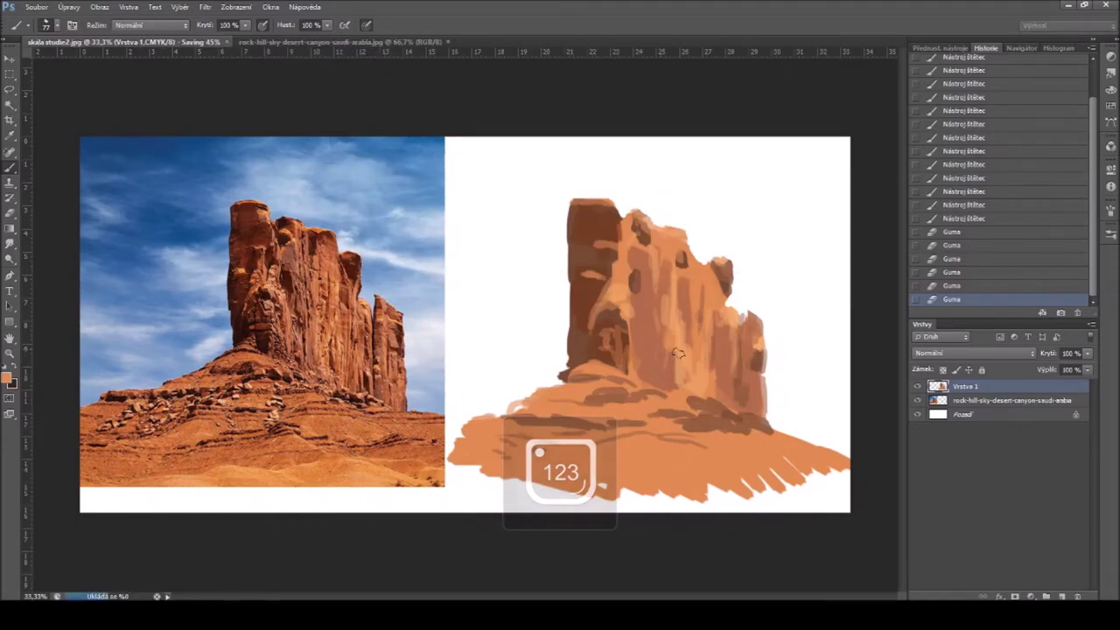
Step: Widen the right pillar with sampled reddish-brown and strengthen the light orange streaks on the cliff face and pillar
left_click(751, 382, "alt")
mouse_move(764, 410)
left_mouse_down()
mouse_move(761, 317)
mouse_move(772, 413)
mouse_move(774, 372)
left_mouse_up()
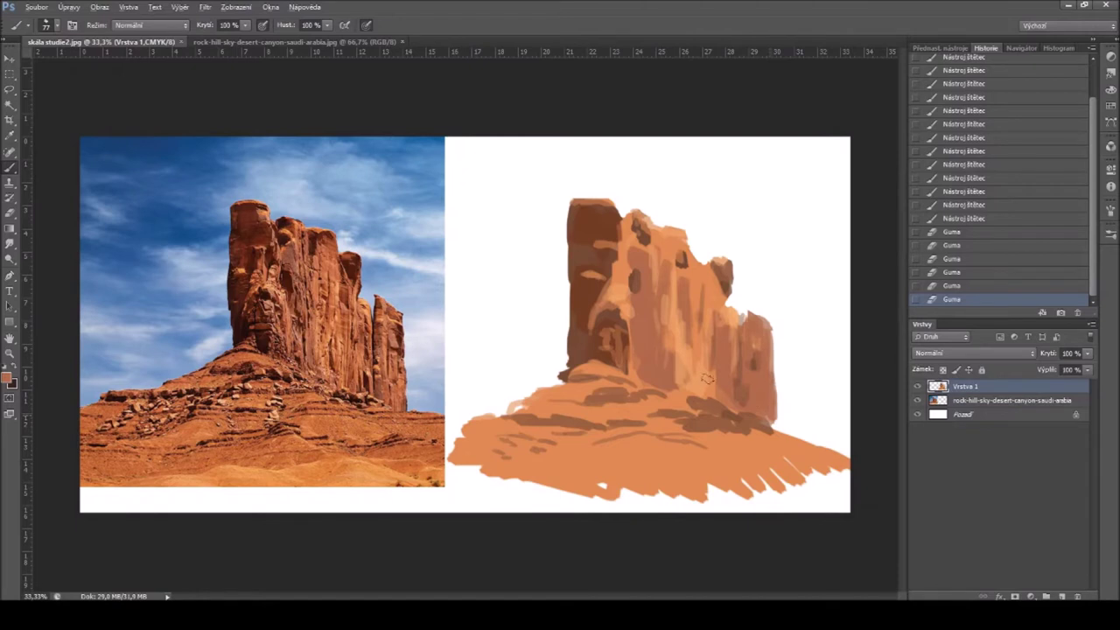
left_click(681, 330, "alt")
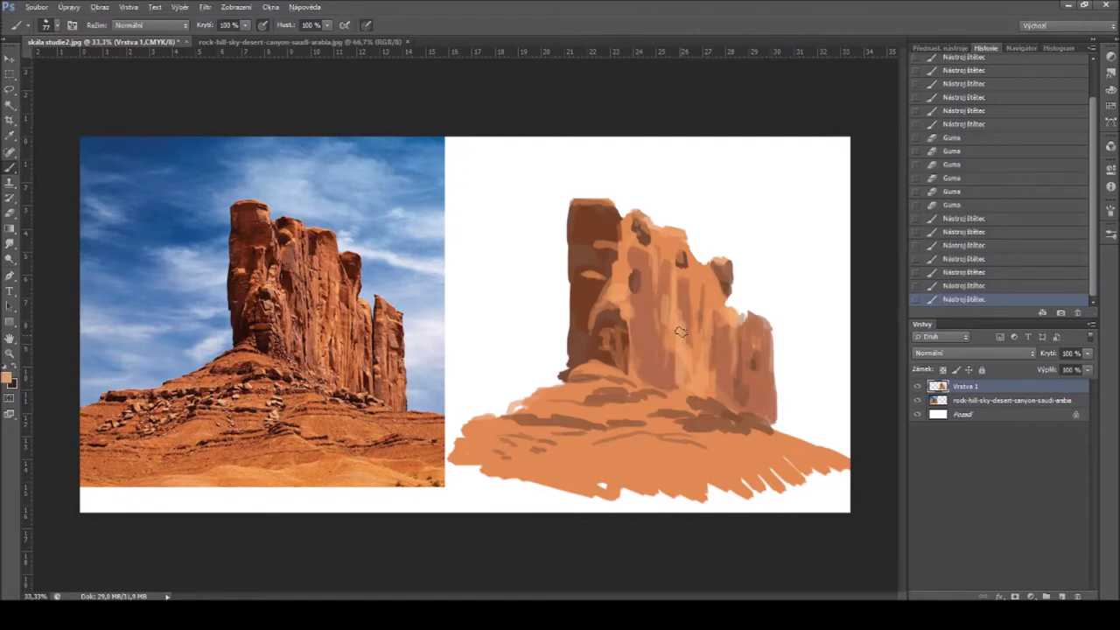
left_click_drag(681, 380, 683, 345)
left_click_drag(690, 377, 704, 316)
left_click_drag(723, 278, 720, 309)
left_click_drag(730, 271, 718, 306)
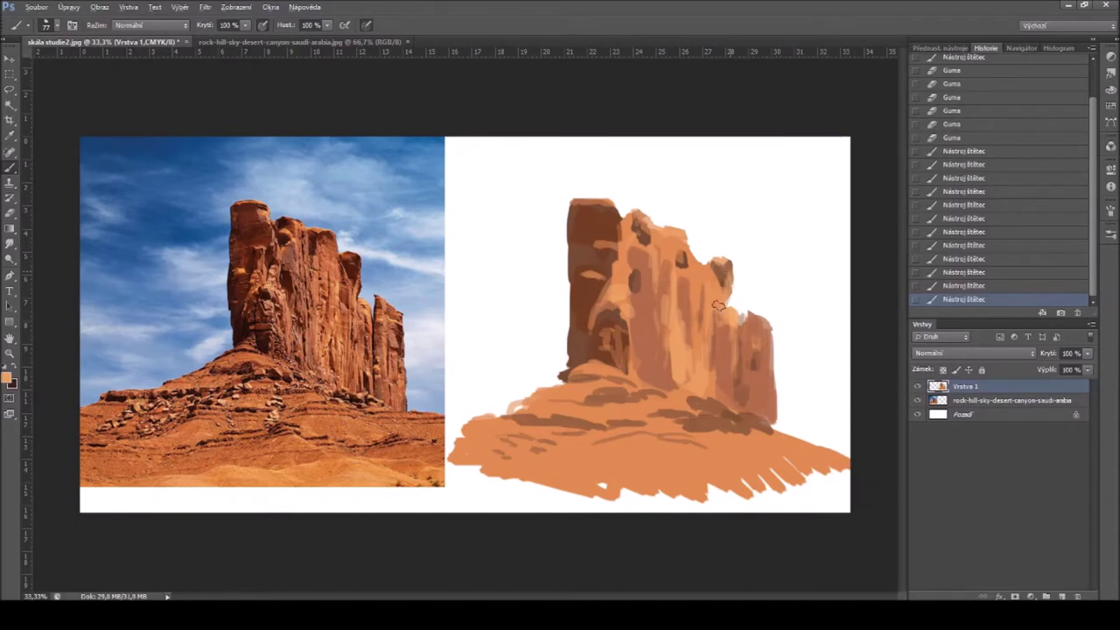
mouse_move(752, 327)
left_mouse_down()
mouse_move(754, 308)
mouse_move(747, 342)
mouse_move(766, 340)
mouse_move(768, 418)
left_mouse_up()
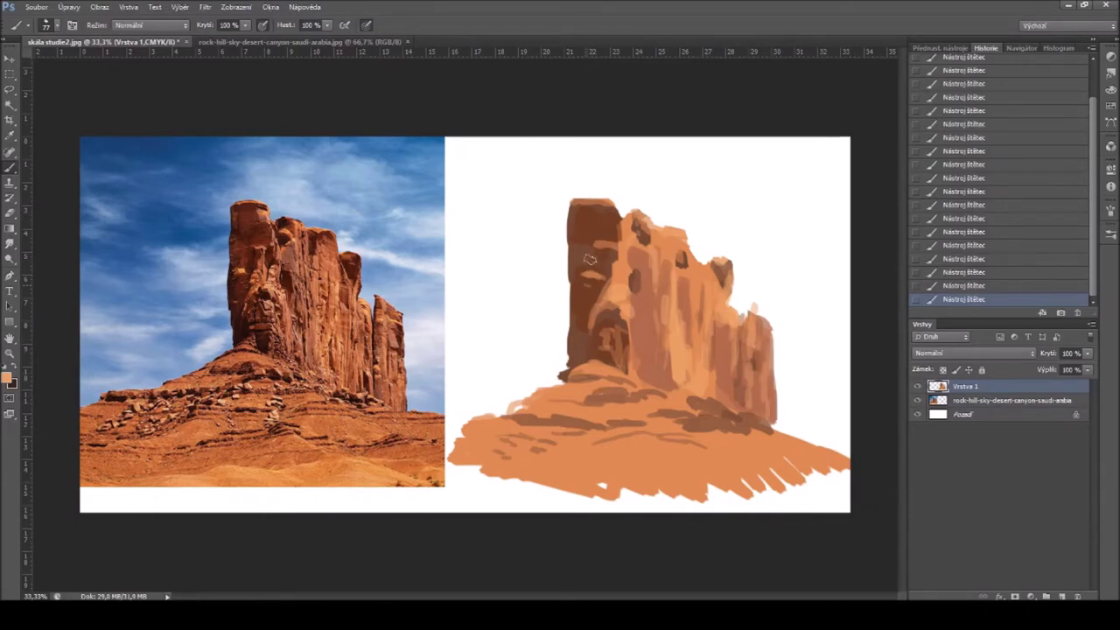
Step: Paint sampled reddish-brown on the left tower and add near-black shadows from the photo to the tower, skyline crevices and right pillar
left_click(584, 211, "alt")
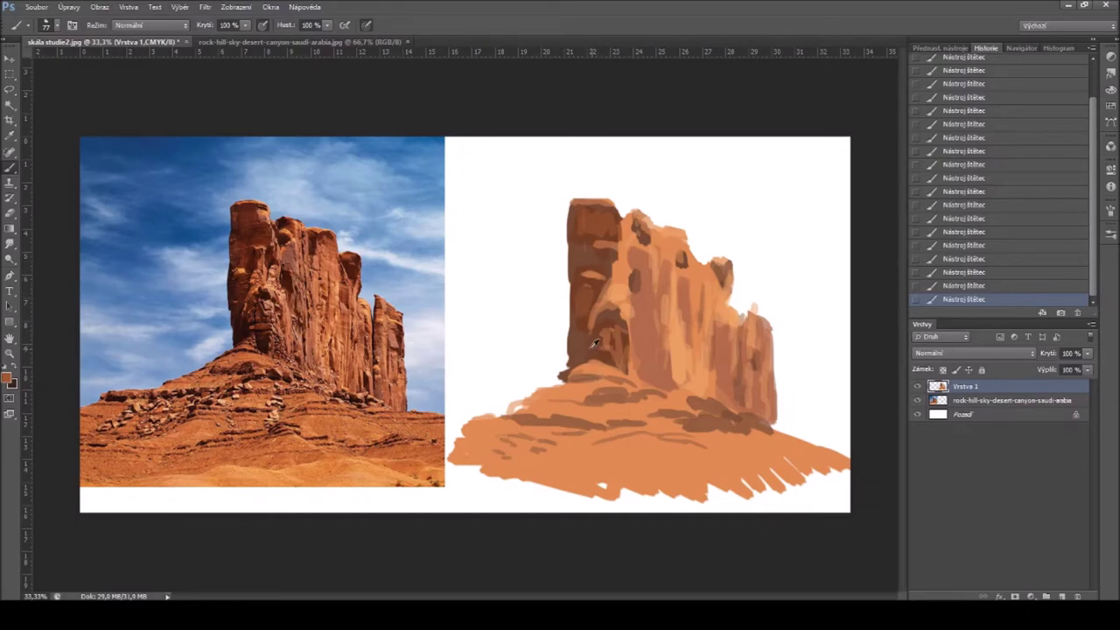
left_click(247, 322, "alt")
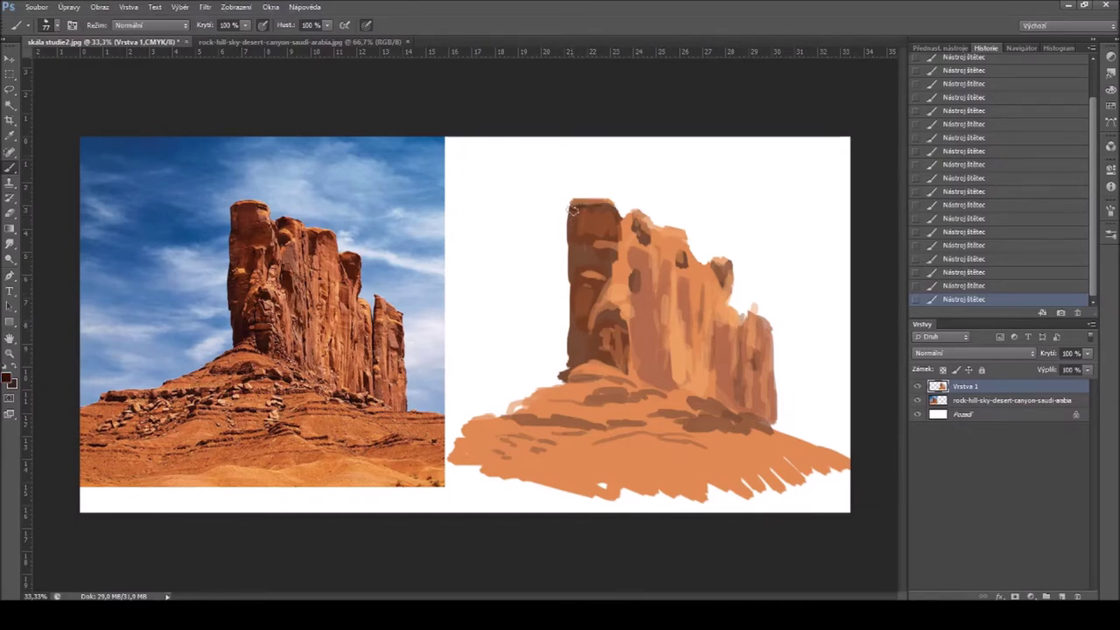
mouse_move(625, 217)
left_mouse_down()
mouse_move(631, 227)
mouse_move(638, 217)
left_mouse_up()
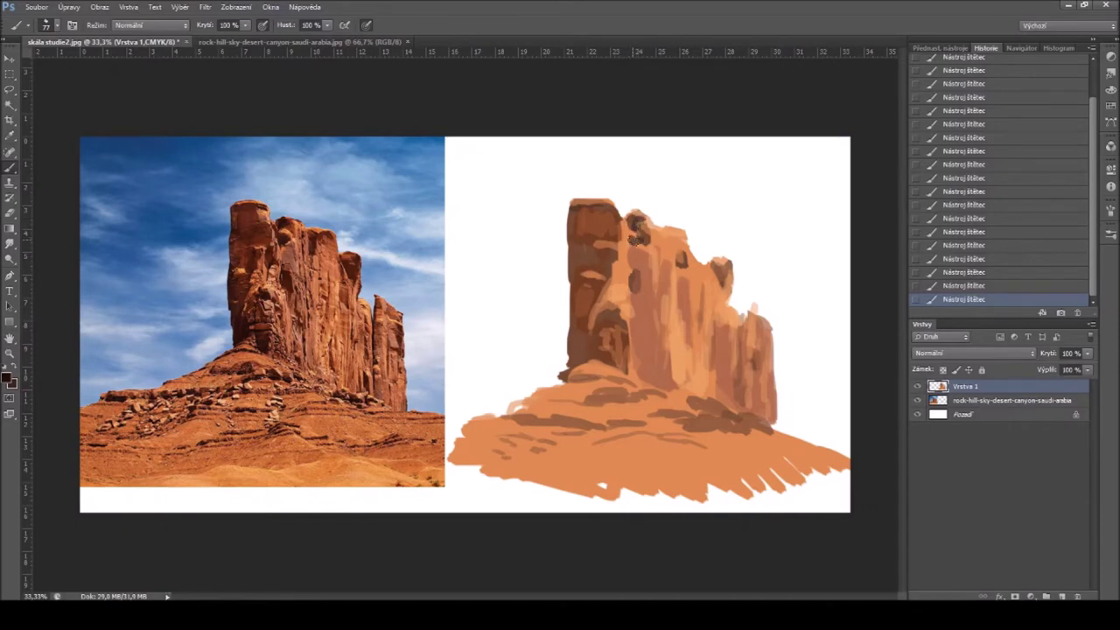
left_click(632, 240)
mouse_move(667, 235)
left_mouse_down()
mouse_move(669, 250)
mouse_move(725, 282)
mouse_move(720, 294)
left_mouse_up()
mouse_move(749, 338)
left_mouse_down()
mouse_move(744, 319)
mouse_move(736, 410)
left_mouse_up()
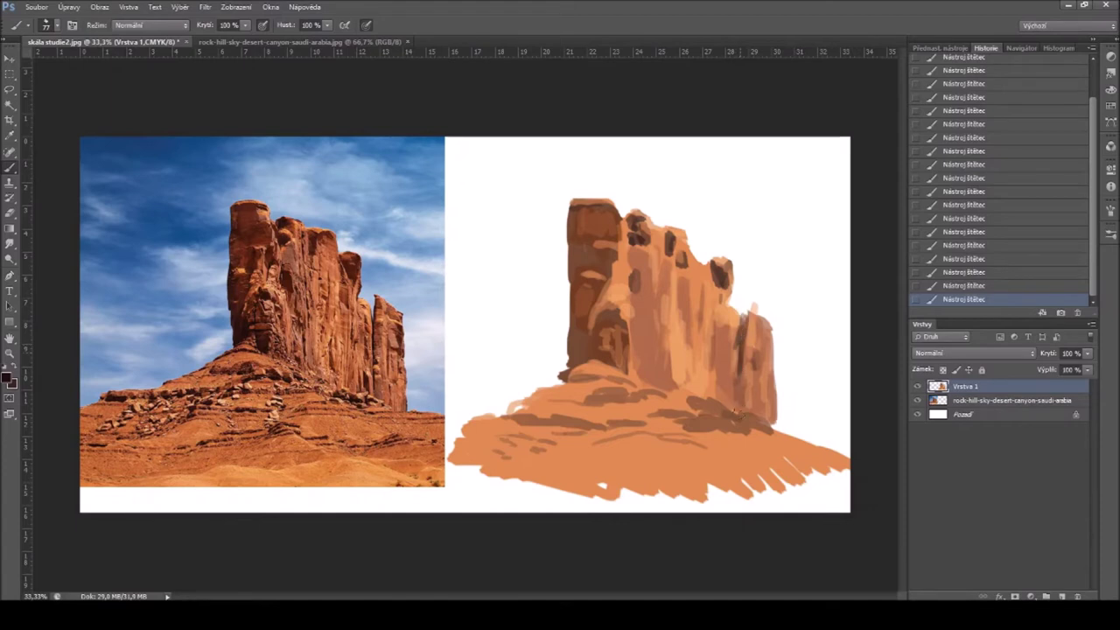
mouse_move(587, 329)
left_mouse_down()
mouse_move(568, 278)
mouse_move(567, 314)
mouse_move(576, 282)
mouse_move(597, 293)
mouse_move(591, 315)
mouse_move(599, 288)
mouse_move(586, 324)
mouse_move(604, 322)
mouse_move(595, 340)
mouse_move(609, 323)
mouse_move(601, 359)
mouse_move(622, 369)
mouse_move(625, 356)
mouse_move(615, 364)
mouse_move(572, 371)
left_mouse_up()
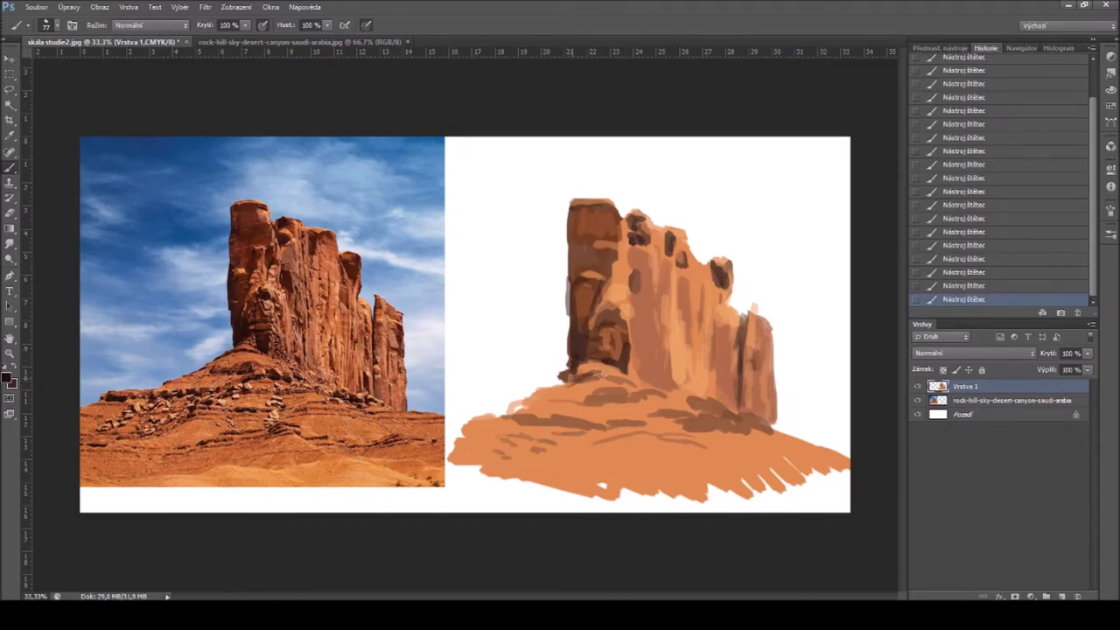
Step: Rework the tower's foot, the cliff face streaks and the slope just beneath the cliff with sampled orange and reddish-brown
left_click(591, 381, "alt")
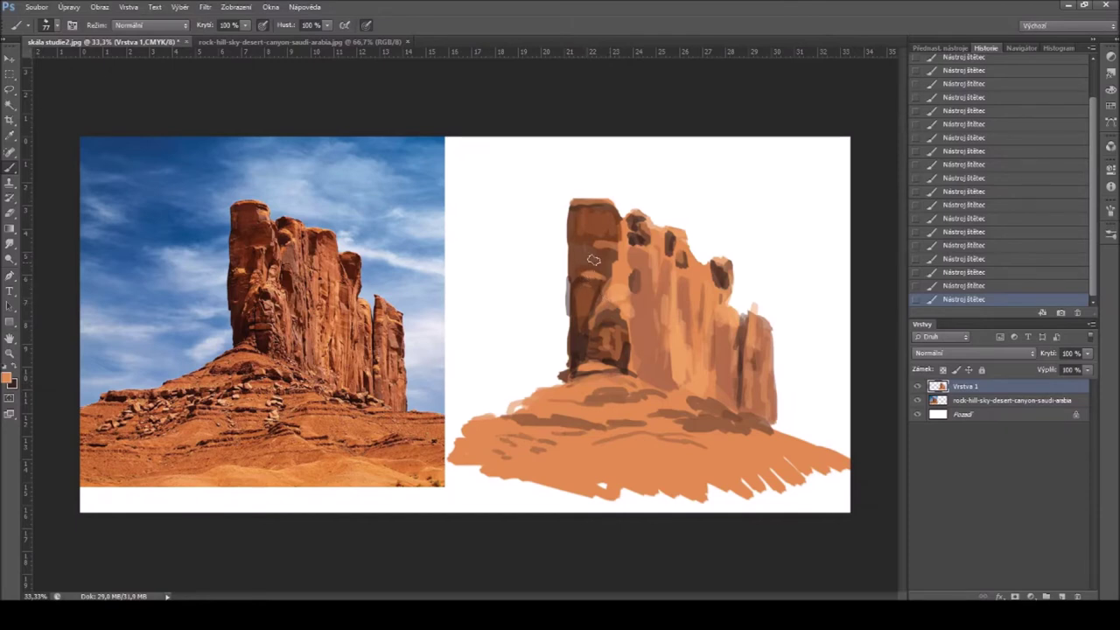
left_click(640, 279, "alt")
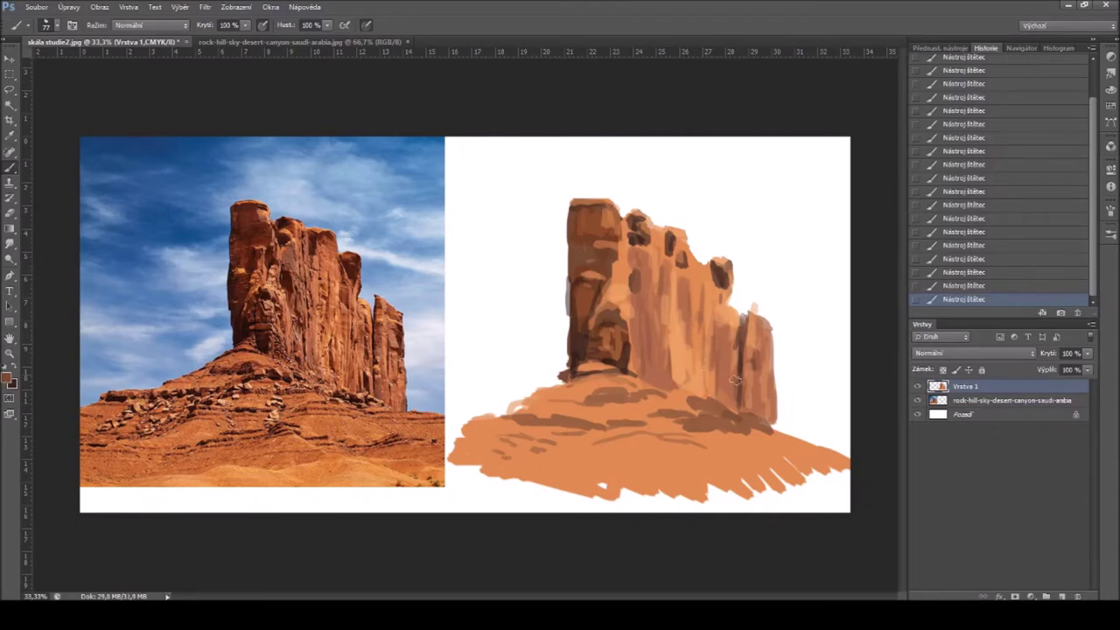
left_click(684, 343, "alt")
left_click(575, 384, "alt")
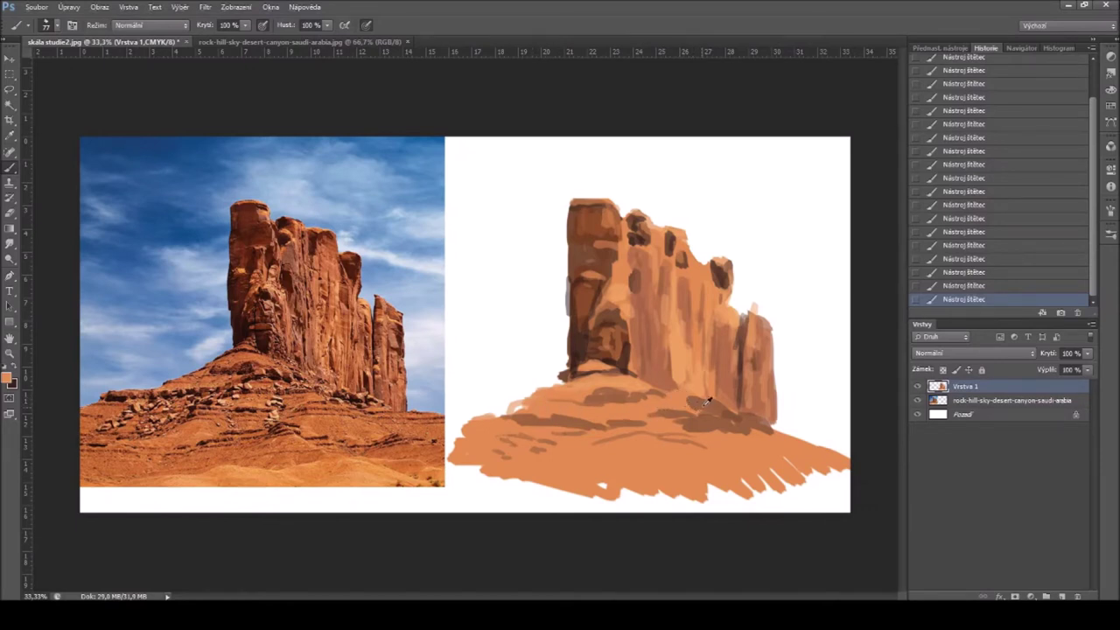
left_click(680, 368, "alt")
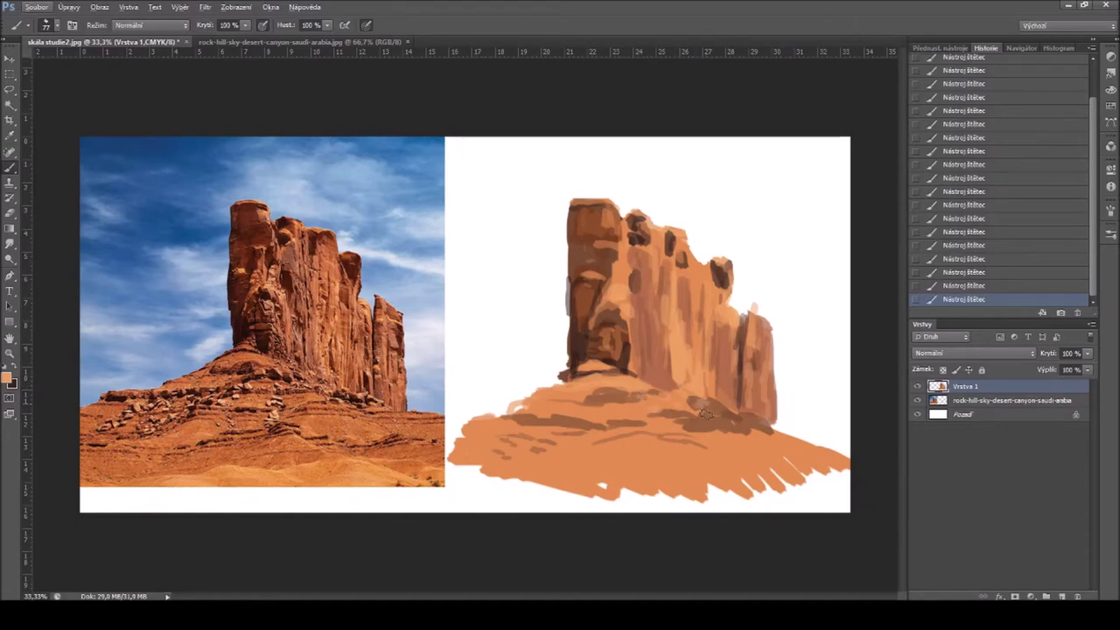
key("alt")
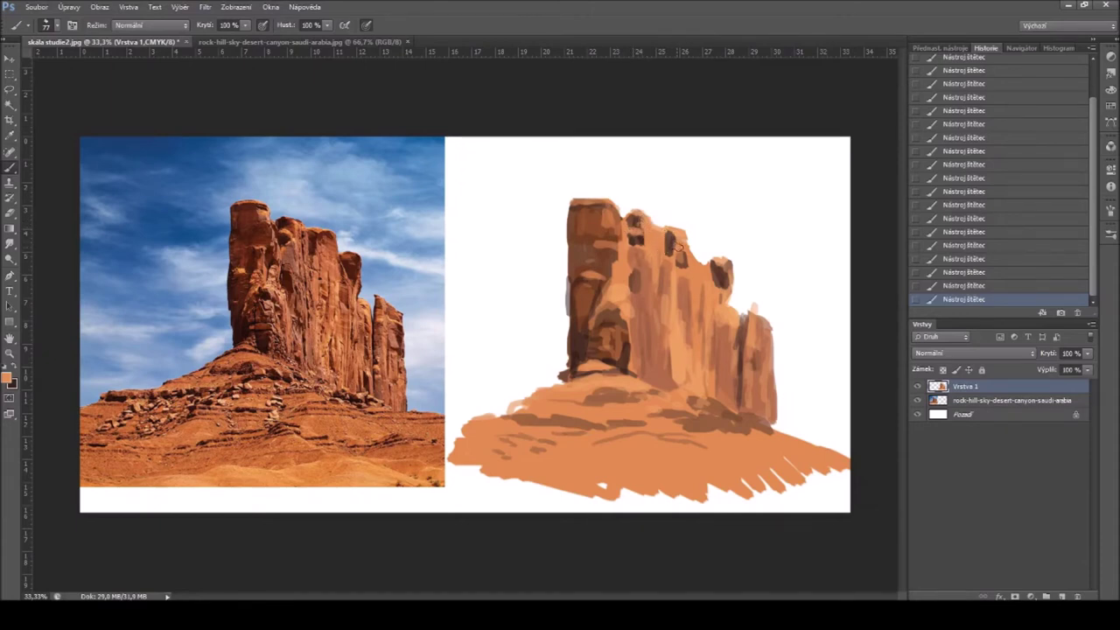
Step: Repaint the dark notches and rounded tops along the skyline right of the tower with sampled orange-browns, and save the document
left_click(665, 249, "alt")
left_click_drag(672, 243, 674, 241)
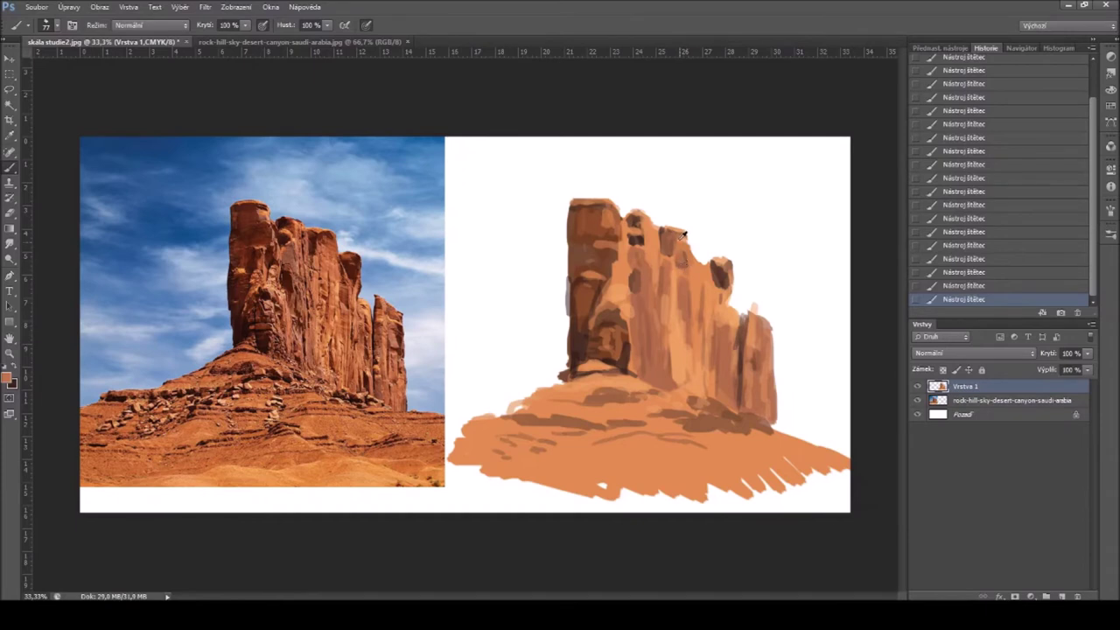
left_click_drag(668, 228, 692, 249)
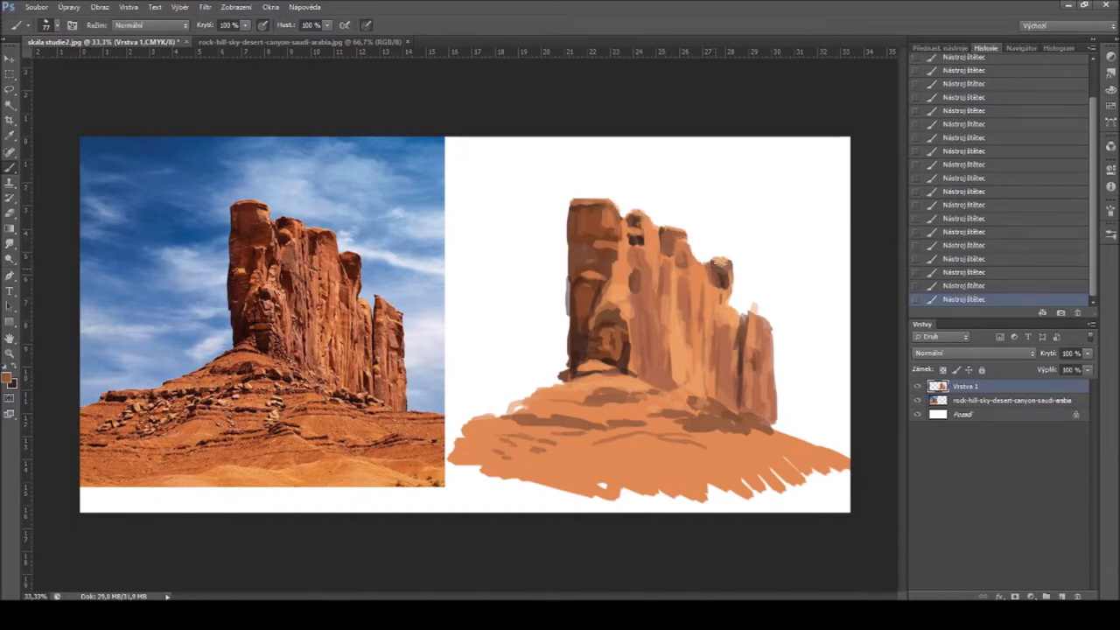
left_click(682, 237, "alt")
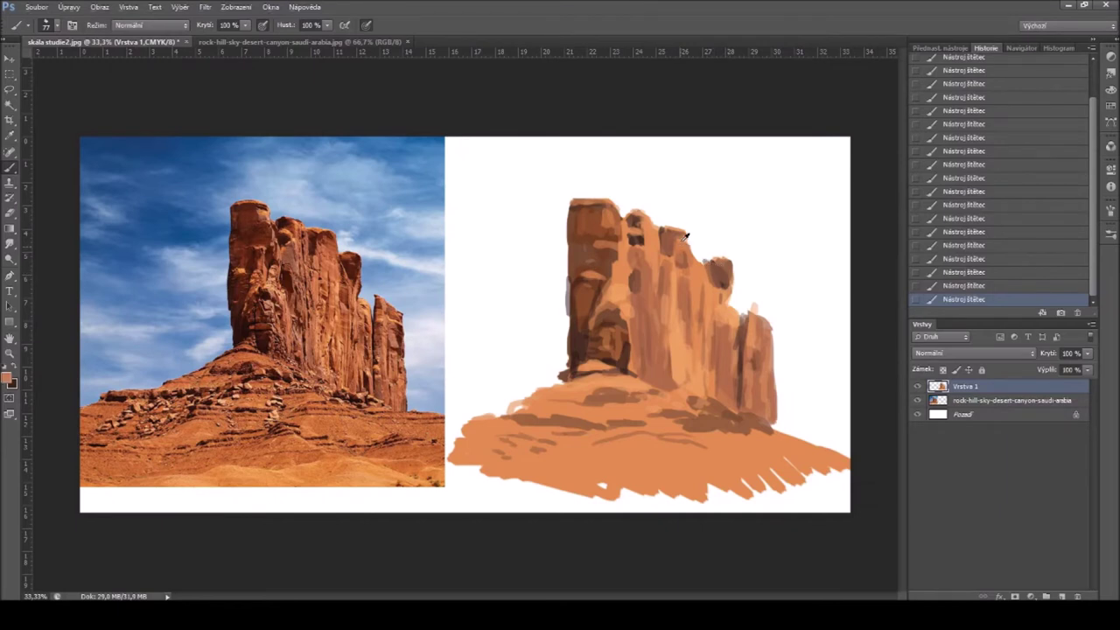
left_click_drag(689, 235, 685, 256)
key("ctrl+s")
Step: Fill out the left slope's upper edge with sampled orange and extend the brown ledge shadow to the slope's left end
left_click(714, 294, "alt")
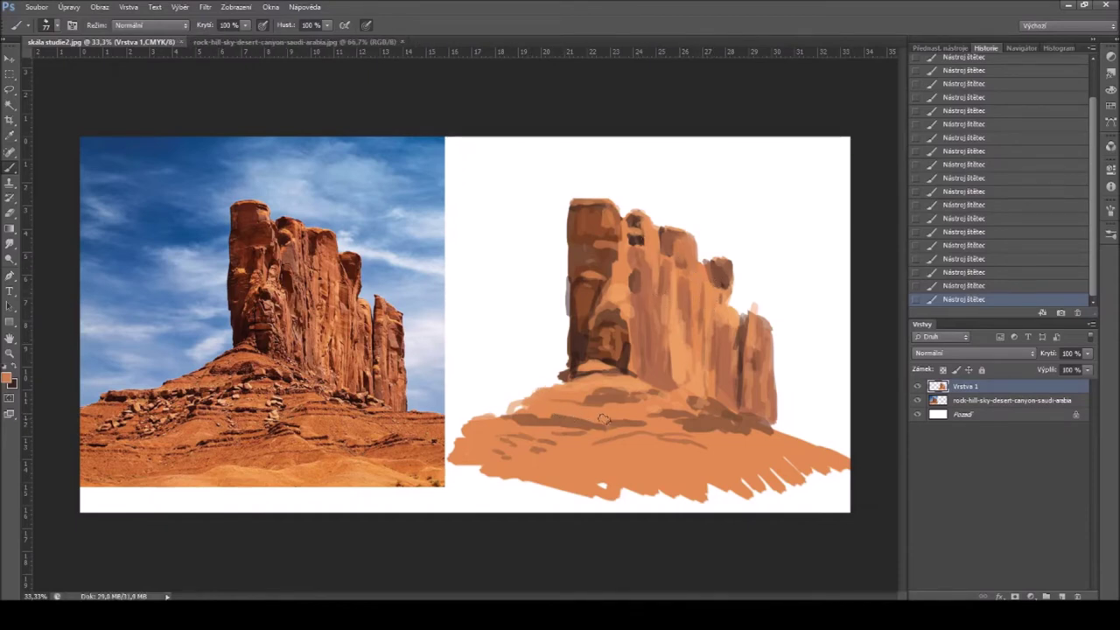
mouse_move(541, 390)
left_mouse_down()
mouse_move(556, 381)
mouse_move(509, 410)
left_mouse_up()
left_click(544, 410, "alt")
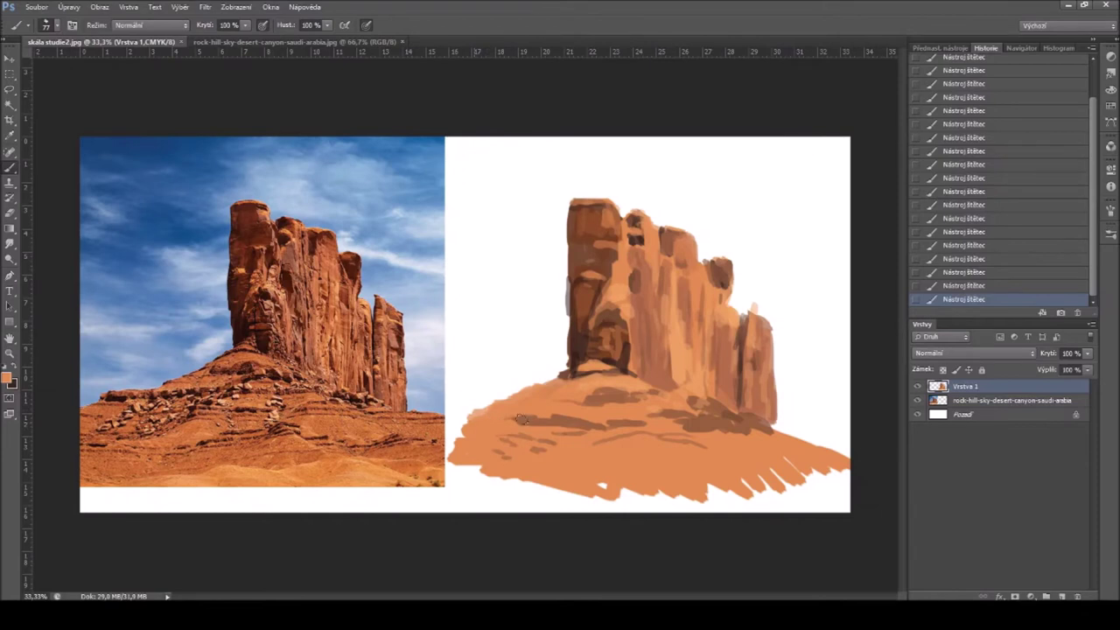
left_click(530, 419, "alt")
left_click_drag(473, 407, 526, 418)
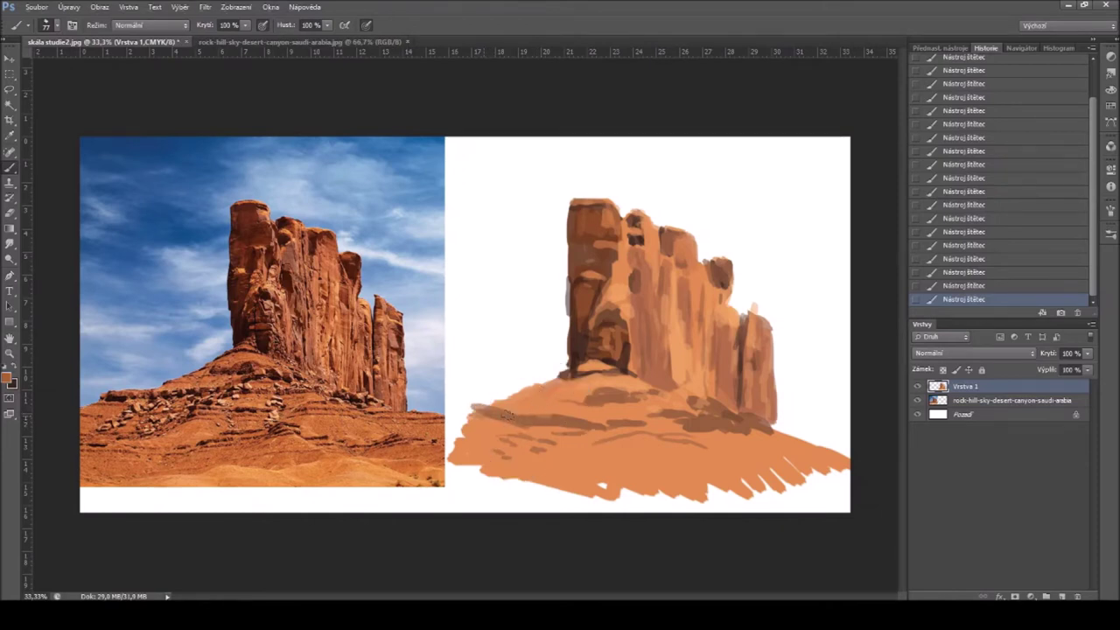
mouse_move(519, 414)
left_mouse_down()
mouse_move(611, 414)
mouse_move(583, 411)
left_mouse_up()
left_click(637, 399, "alt")
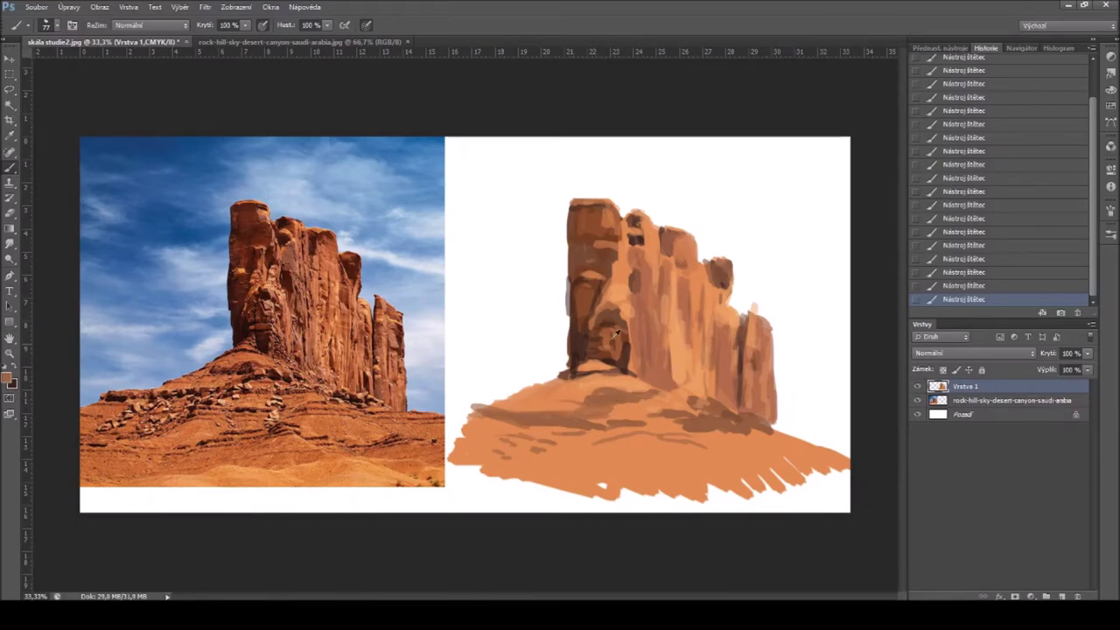
Step: Refine the slope's ledge shadows with orange and dark brown, and brush reddish-brown ledges and light orange highlights across the foreground
left_click(595, 372)
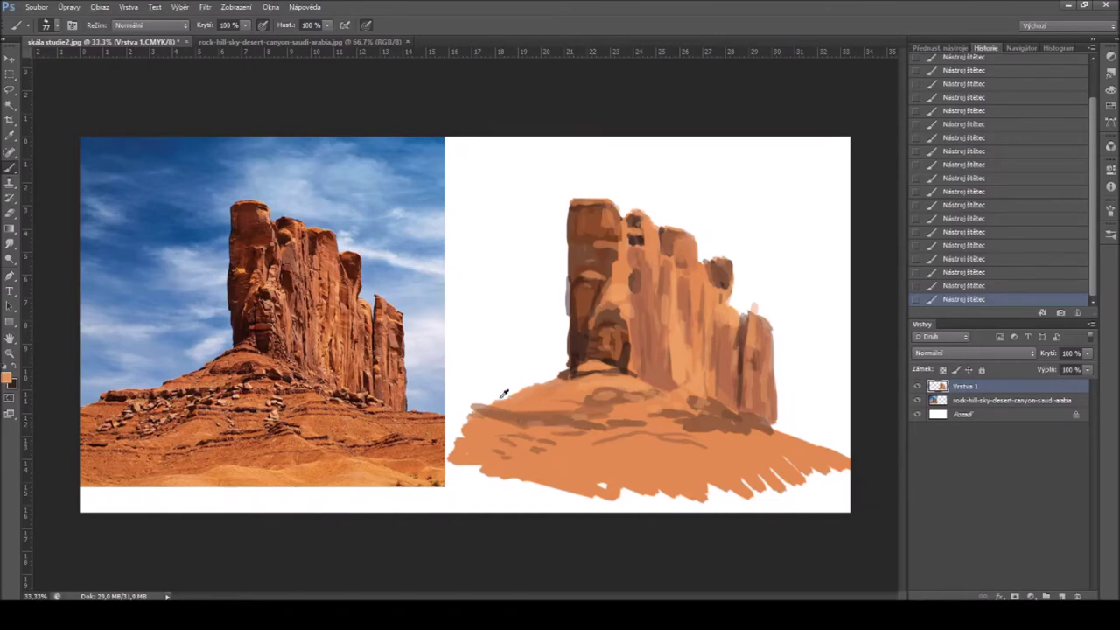
left_click(489, 427)
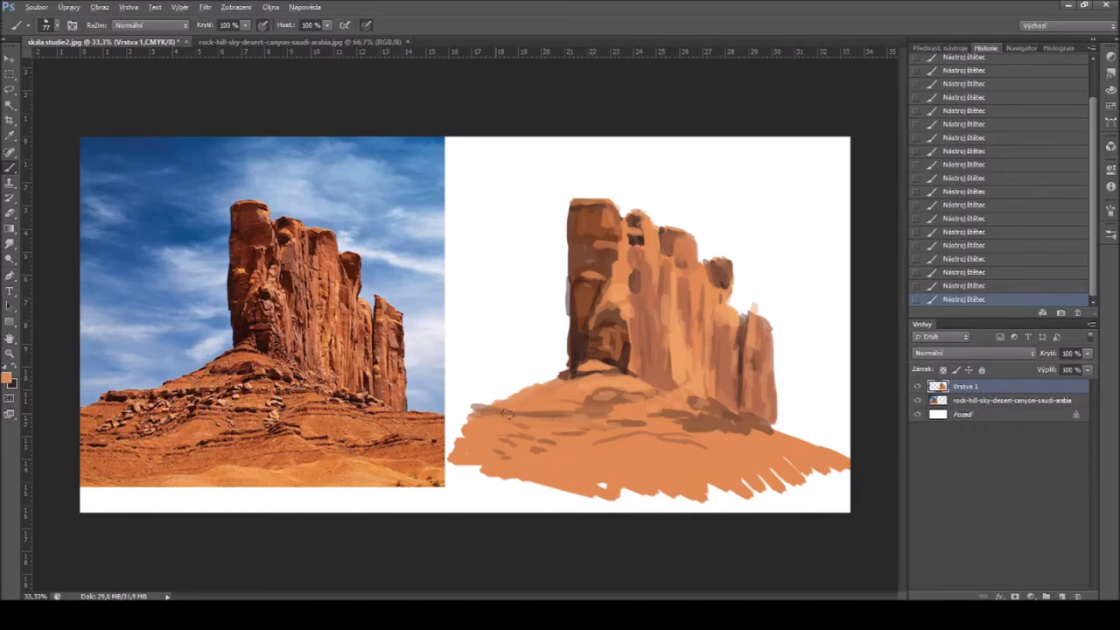
left_click(595, 422)
mouse_move(548, 407)
left_mouse_down()
mouse_move(524, 406)
mouse_move(593, 408)
mouse_move(613, 392)
mouse_move(677, 386)
mouse_move(716, 422)
left_mouse_up()
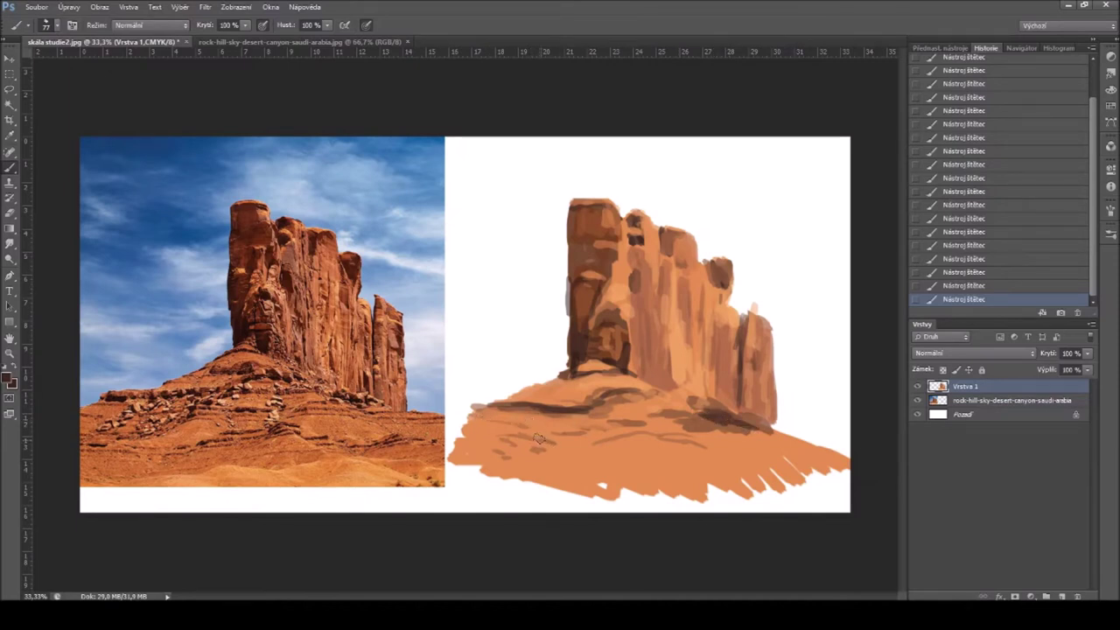
left_click(603, 403, "alt")
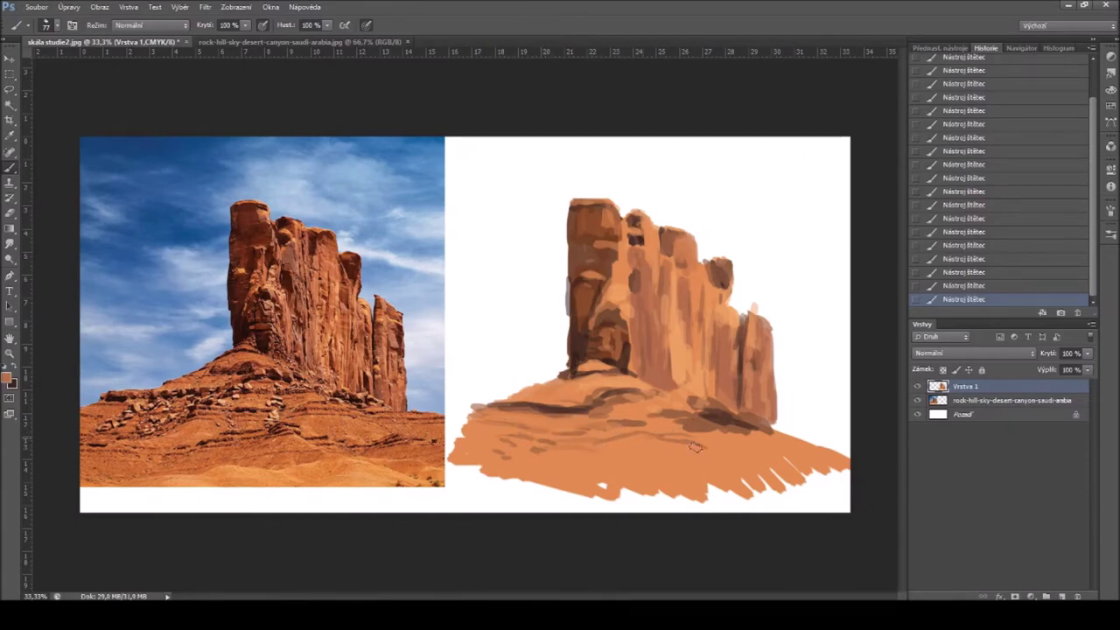
left_click(685, 357, "alt")
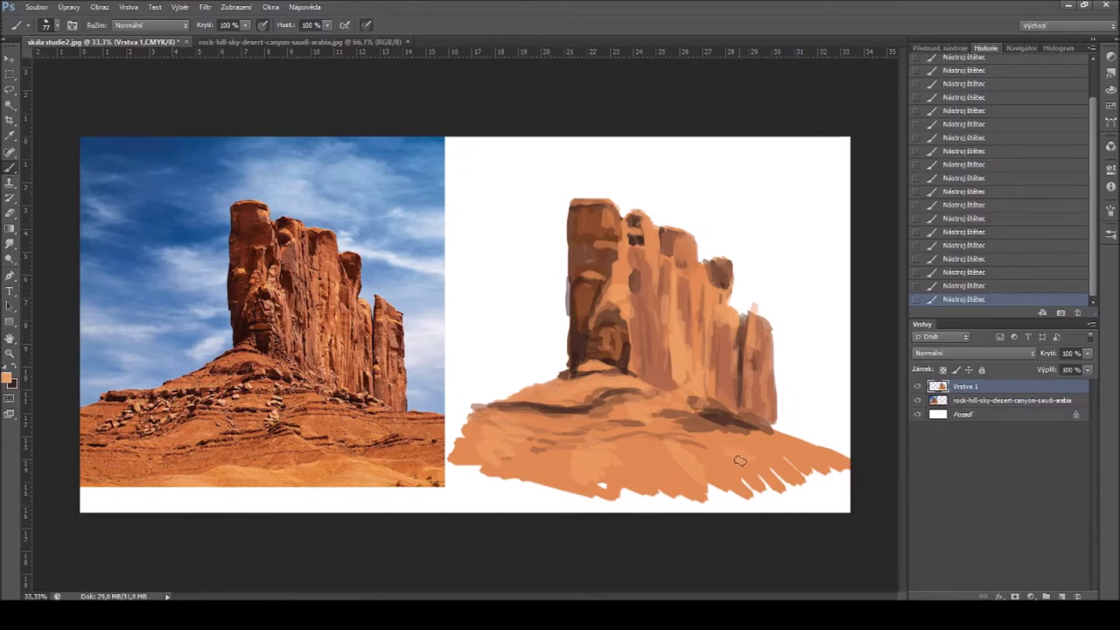
Step: Reduce the brush to 57 px and paint fine reddish-brown cracks and small highlights on the cliff face and around the tower's base
left_click(582, 320, "alt")
right_click(676, 326)
left_click(717, 351)
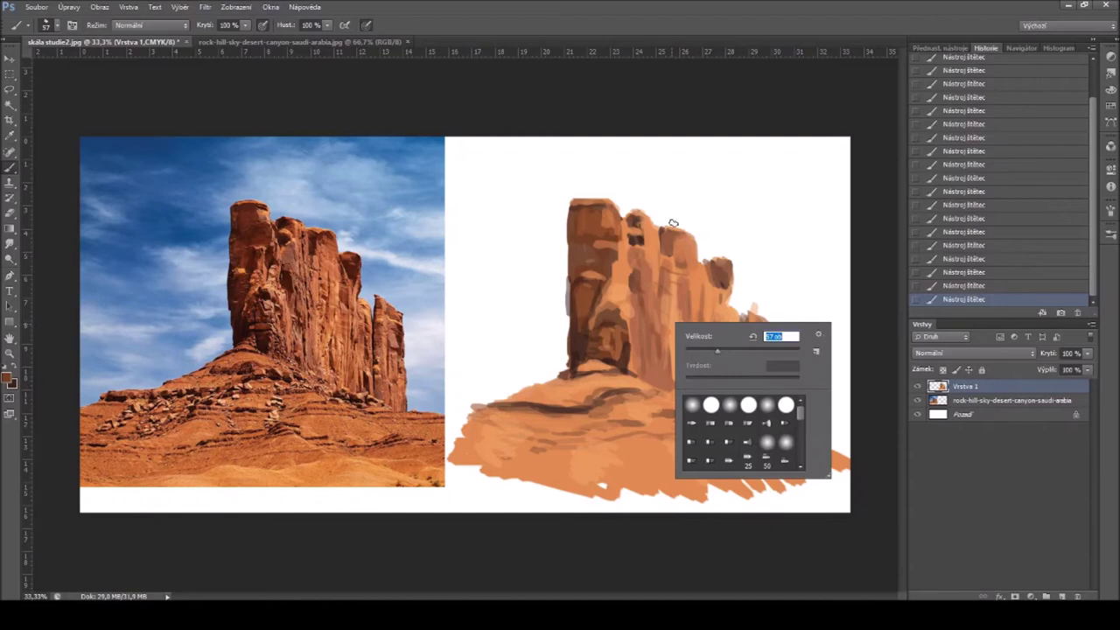
left_click(707, 20)
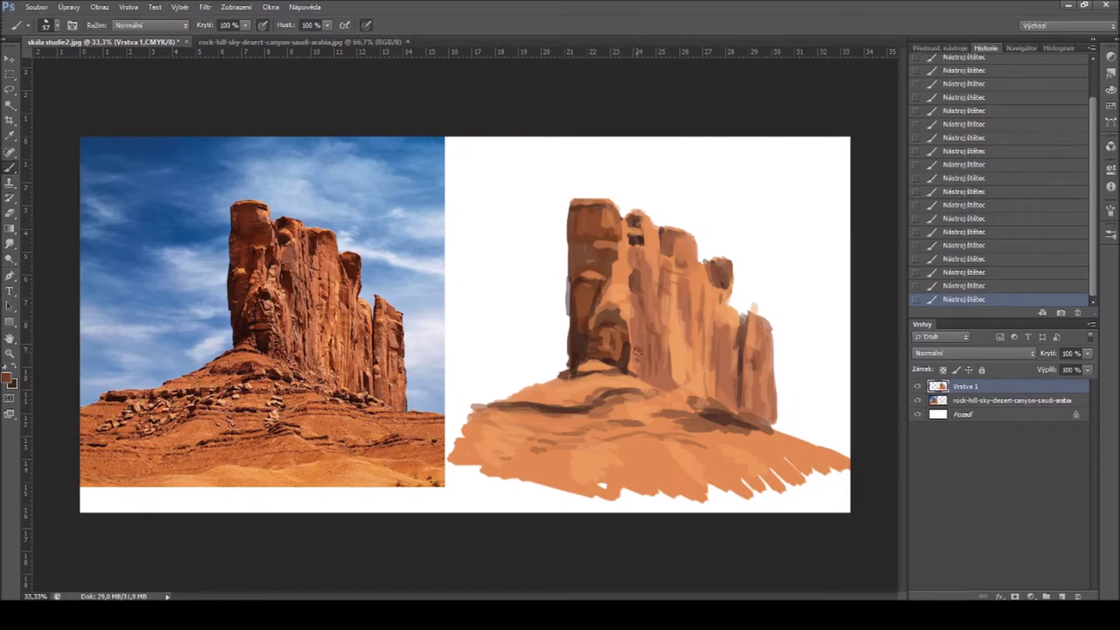
left_click(658, 382, "alt")
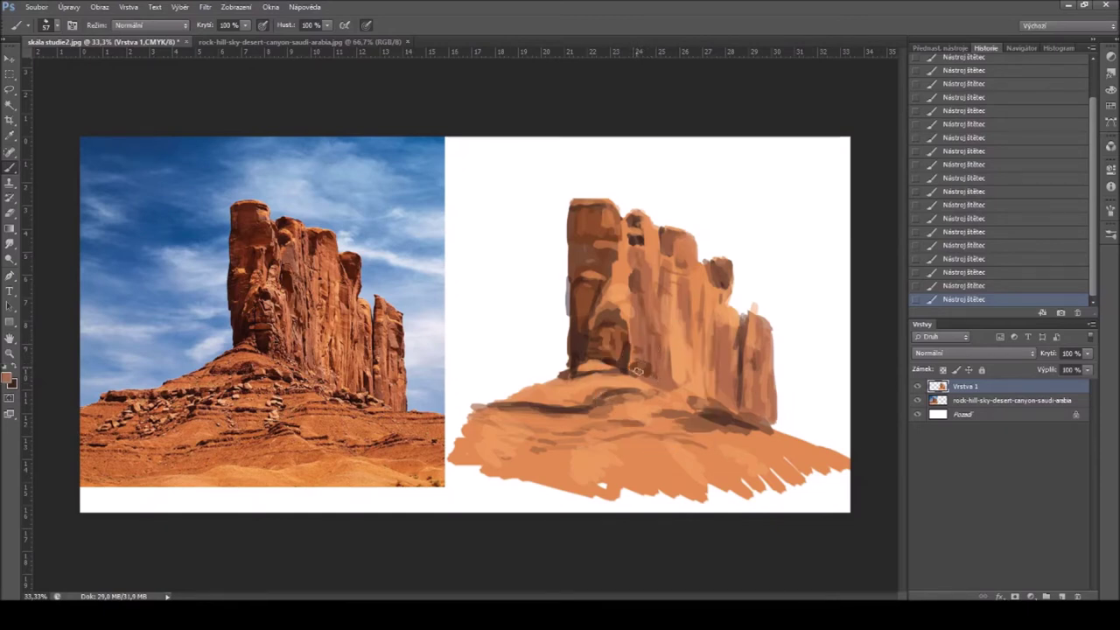
left_click(639, 362, "alt")
left_click(598, 356, "alt")
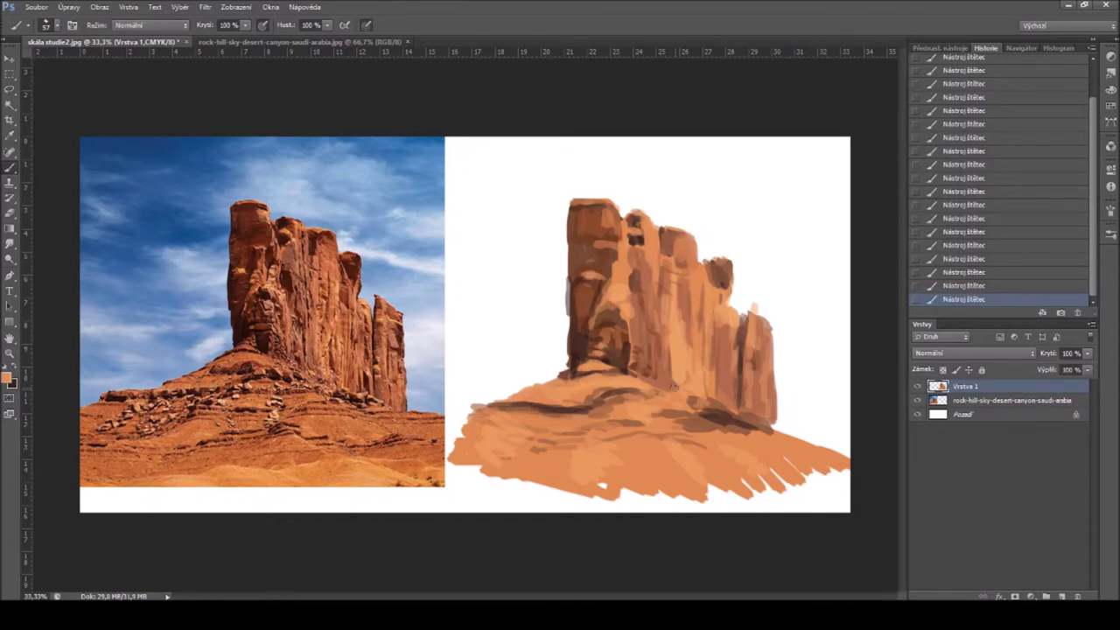
Step: Add dark brown crevices and brown midtones to the upper tower, the cliff face and the rock tops below the skyline
left_click(627, 346, "alt")
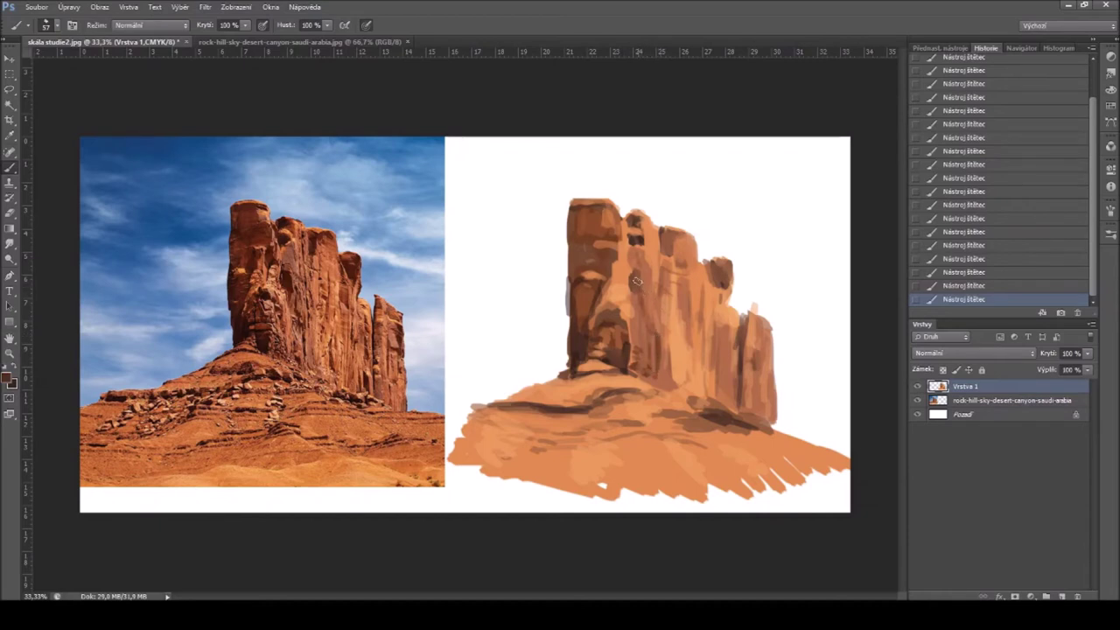
left_click(606, 231, "alt")
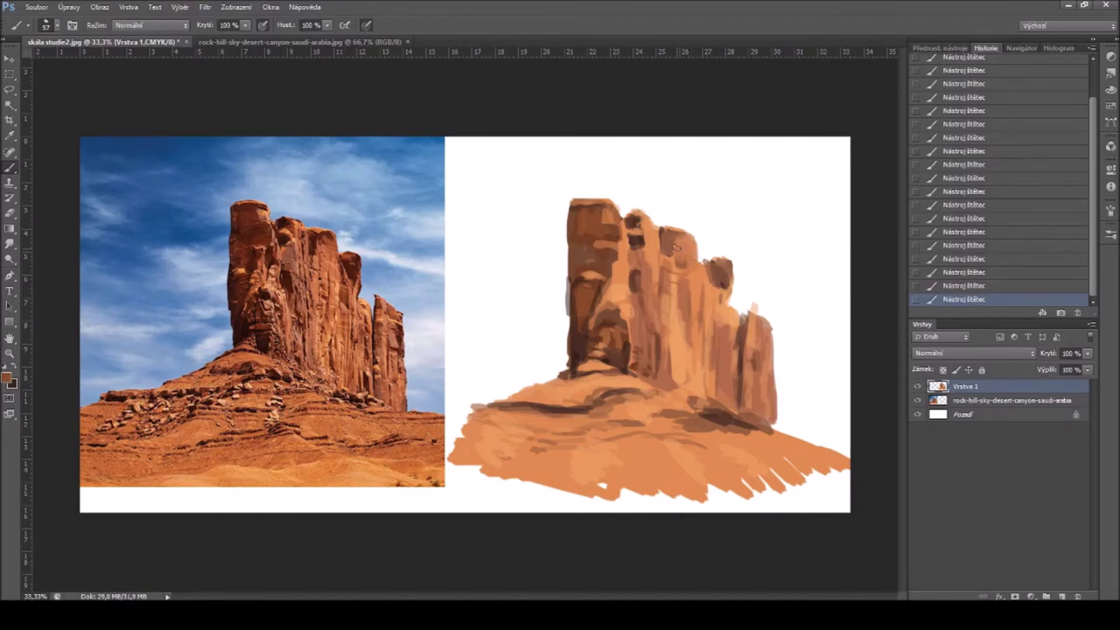
left_click(639, 236, "alt")
mouse_move(672, 234)
left_mouse_down()
mouse_move(695, 239)
mouse_move(716, 290)
mouse_move(724, 282)
mouse_move(730, 292)
mouse_move(714, 319)
left_mouse_up()
left_click(714, 315, "alt")
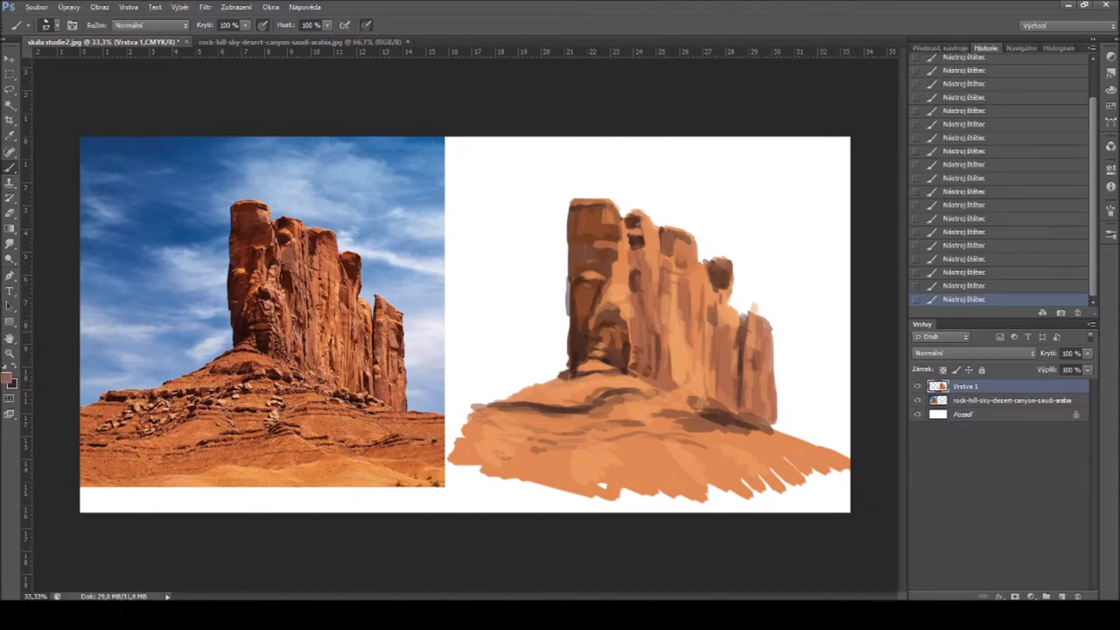
Step: Extend the right pillar's dark inner edge up into a peak and trim the skyline around it with the Eraser
left_click(749, 330, "alt")
mouse_move(747, 313)
left_mouse_down()
mouse_move(742, 329)
mouse_move(745, 302)
left_mouse_up()
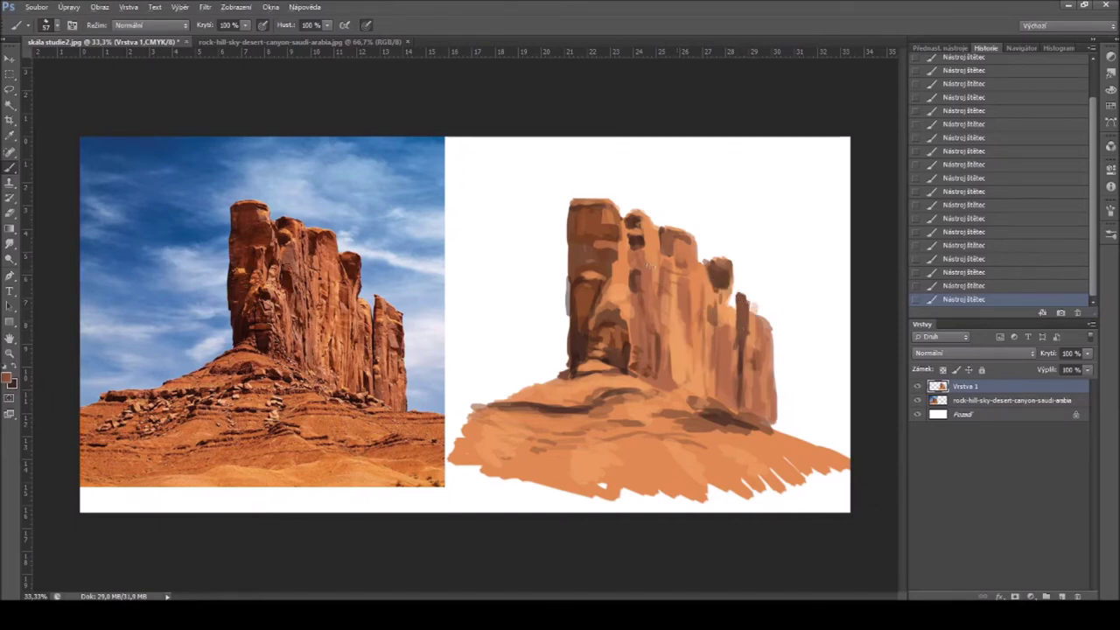
left_click(10, 228)
left_click(9, 212)
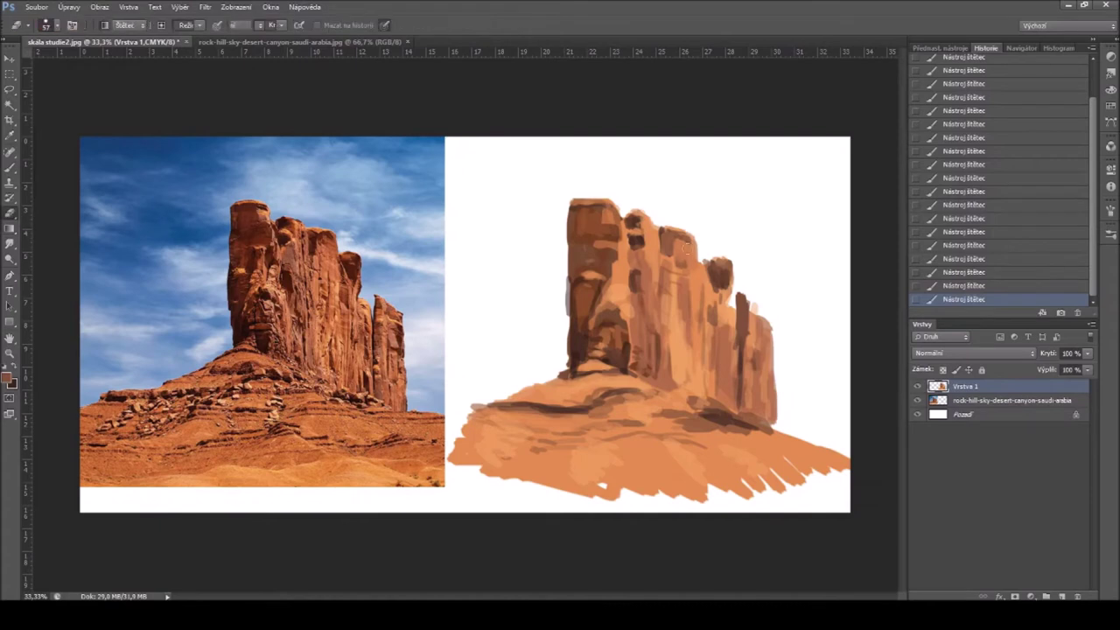
left_click(742, 289)
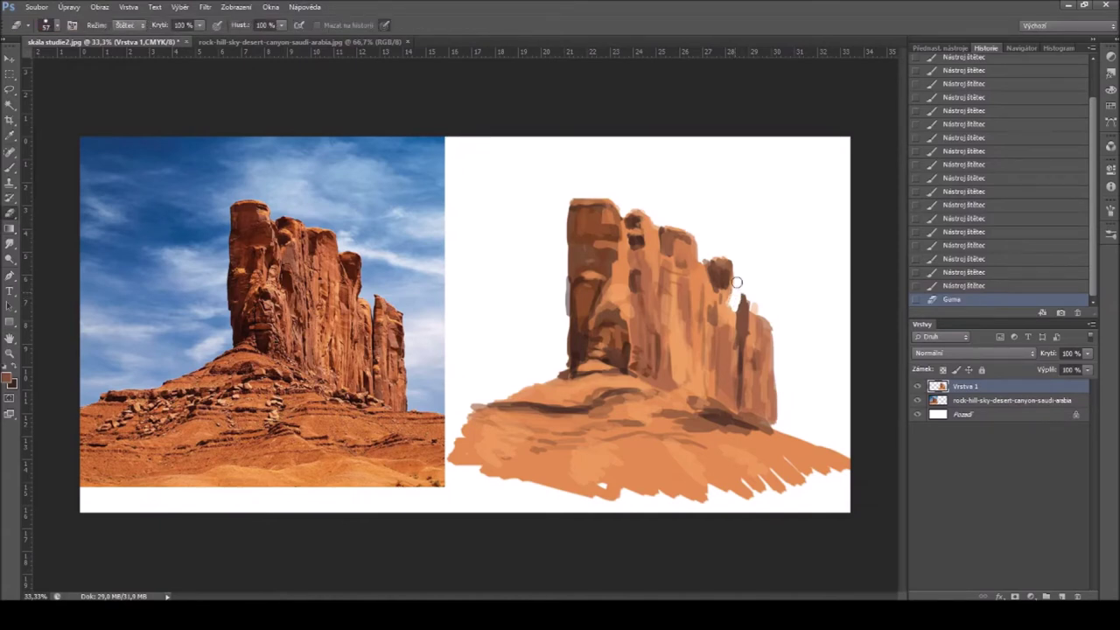
left_click(703, 255)
left_click_drag(755, 293, 756, 312)
Step: Fill in the right pillar's sloping peak with the Brush using sampled light orange and reddish-brown
key("b")
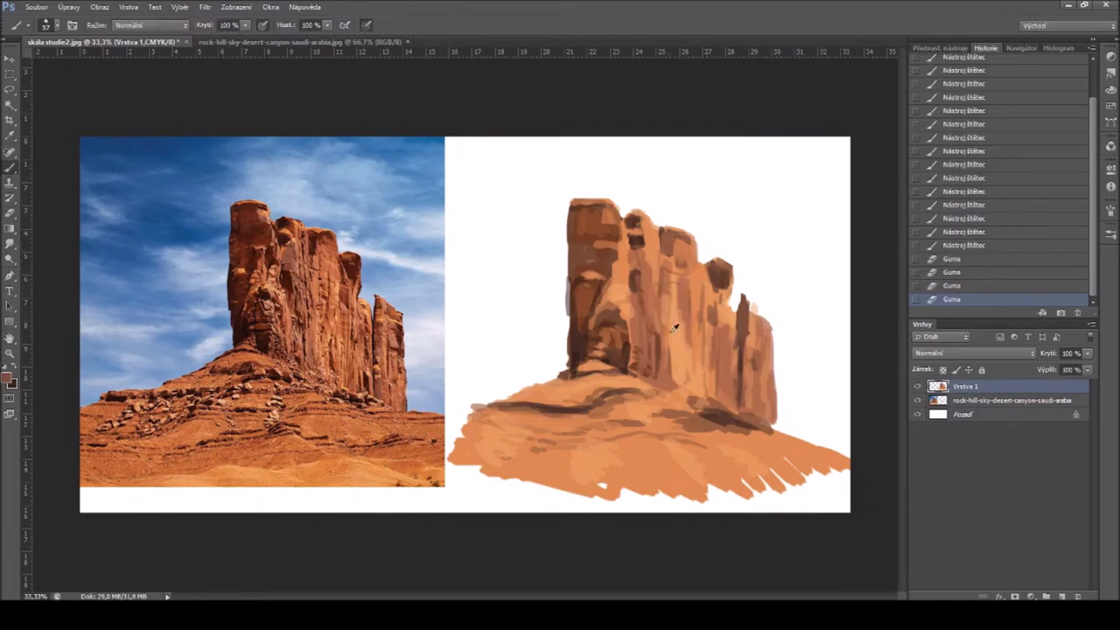
left_click(753, 316, "alt")
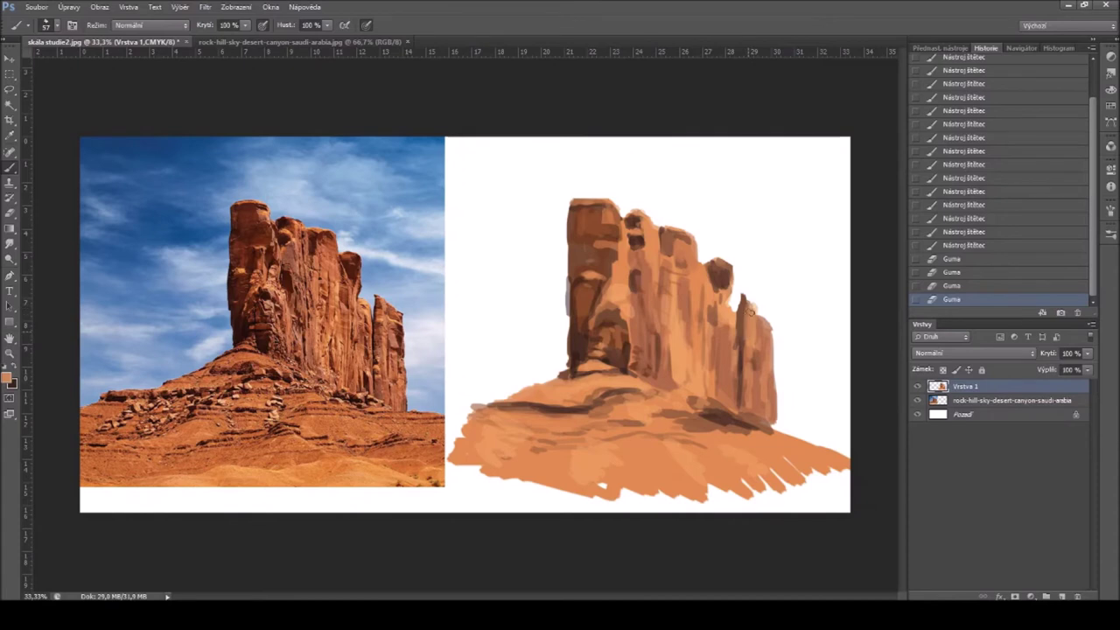
left_click_drag(752, 304, 757, 299)
mouse_move(755, 298)
left_mouse_down()
mouse_move(758, 309)
mouse_move(749, 306)
left_mouse_up()
left_click(743, 308, "alt")
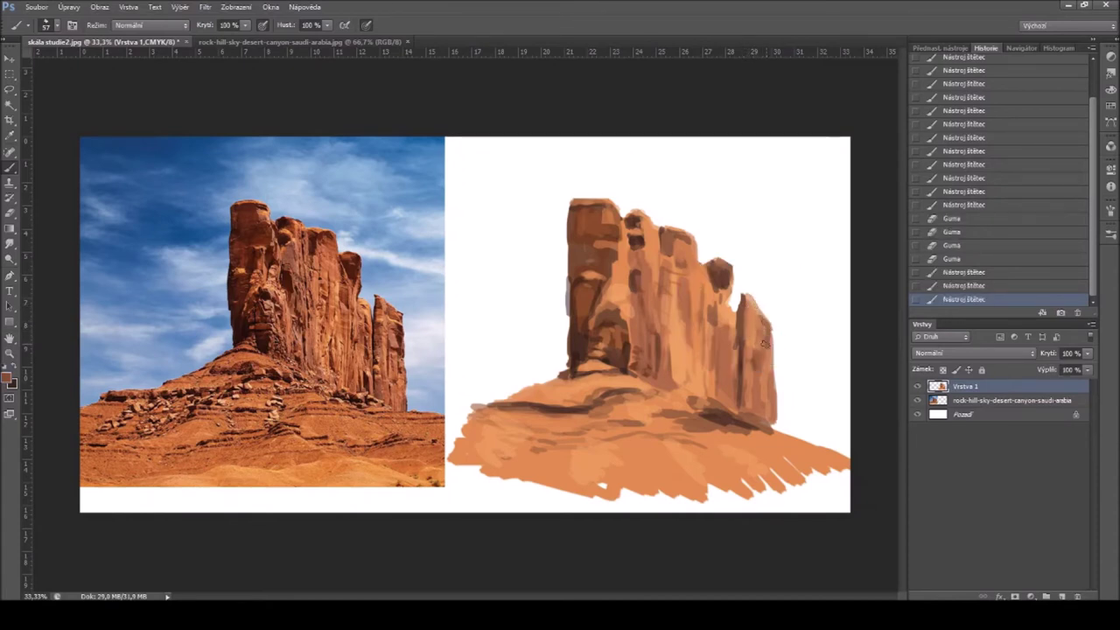
Step: Paint reddish-brown, pinkish and light orange sampled tones down the right pillar's face to its base
left_click_drag(767, 376, 761, 365)
left_click_drag(761, 366, 760, 391)
left_click(400, 337, "alt")
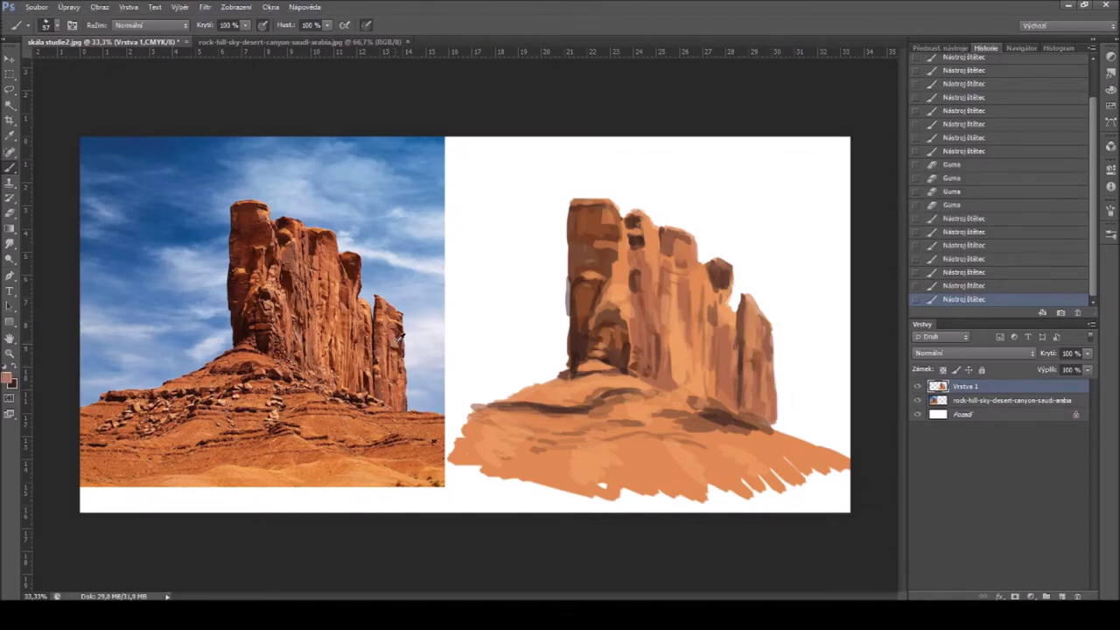
left_click_drag(762, 388, 758, 380)
left_click_drag(753, 375, 748, 378)
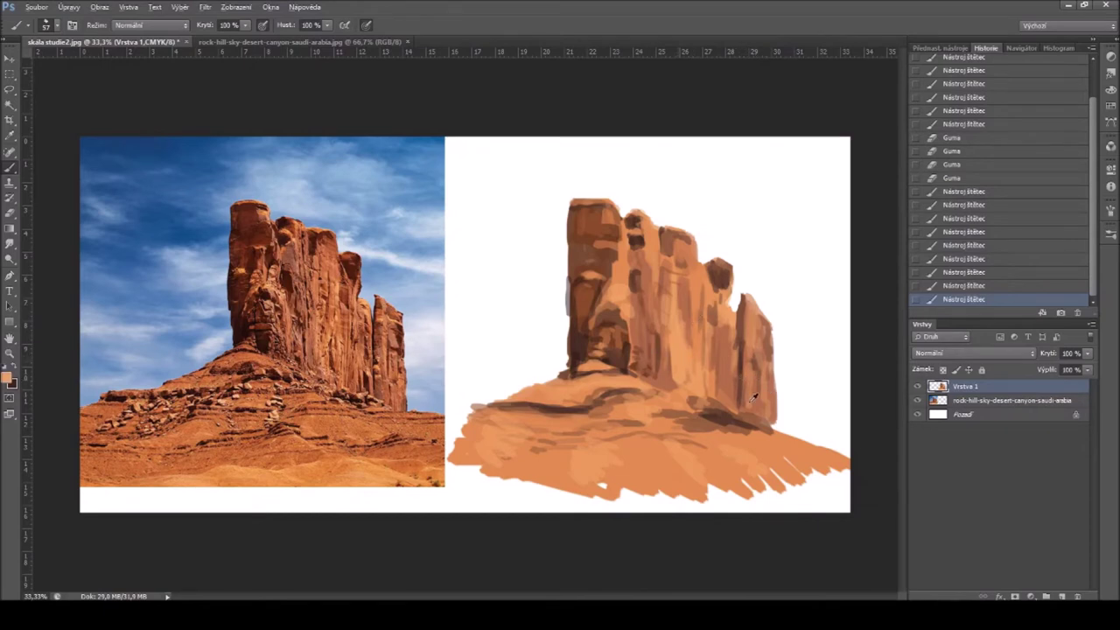
left_click_drag(764, 400, 766, 403)
mouse_move(767, 404)
left_mouse_down()
mouse_move(773, 422)
mouse_move(762, 422)
left_mouse_up()
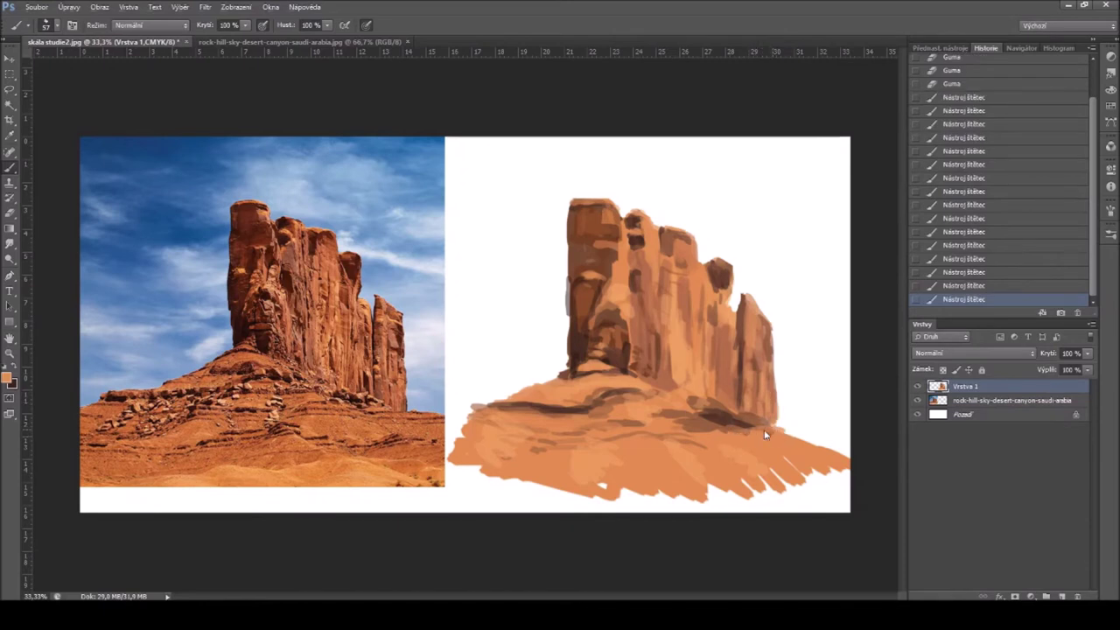
Step: Paint thin brown contour strokes across the sandy slope below the cliff
left_click_drag(671, 423, 660, 421)
left_click_drag(658, 420, 649, 418)
left_click_drag(648, 417, 640, 415)
left_click(694, 435, "alt")
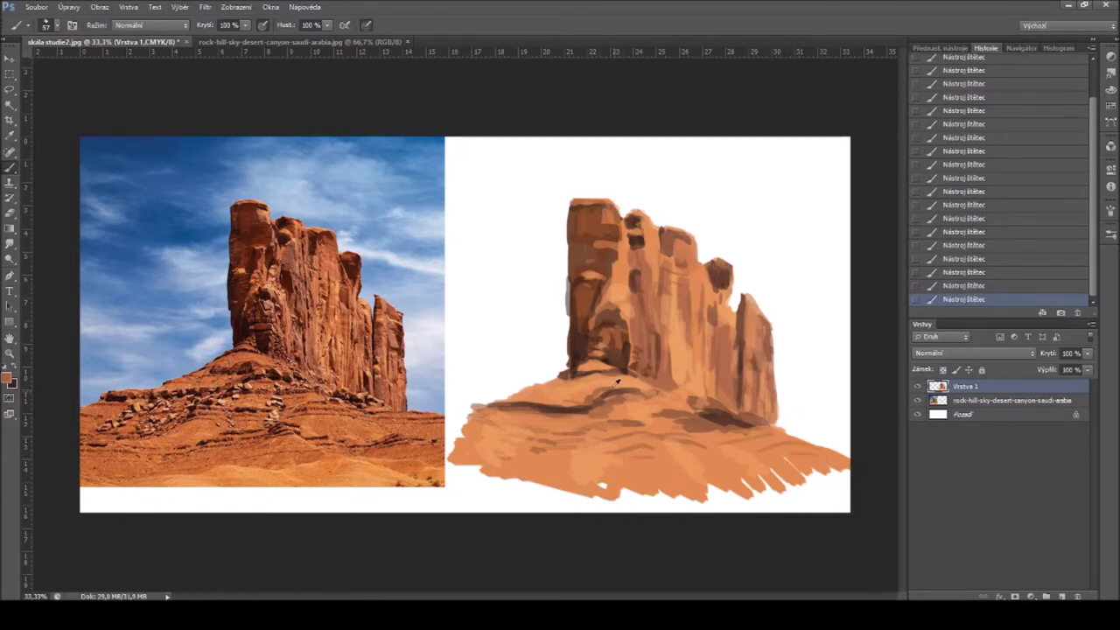
Step: Choose a light peach foreground colour and dab small boulders along the dark shadow bands at the butte's foot
left_click(627, 306, "alt")
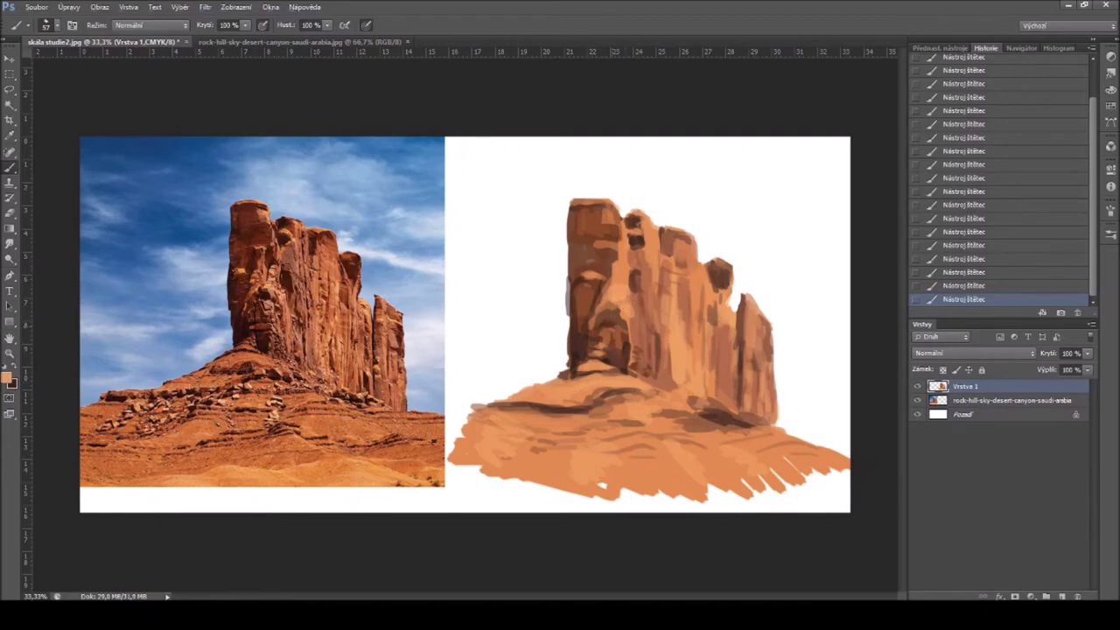
left_click(599, 389, "alt")
left_click(343, 478, "alt")
left_click(7, 378)
left_click(478, 172)
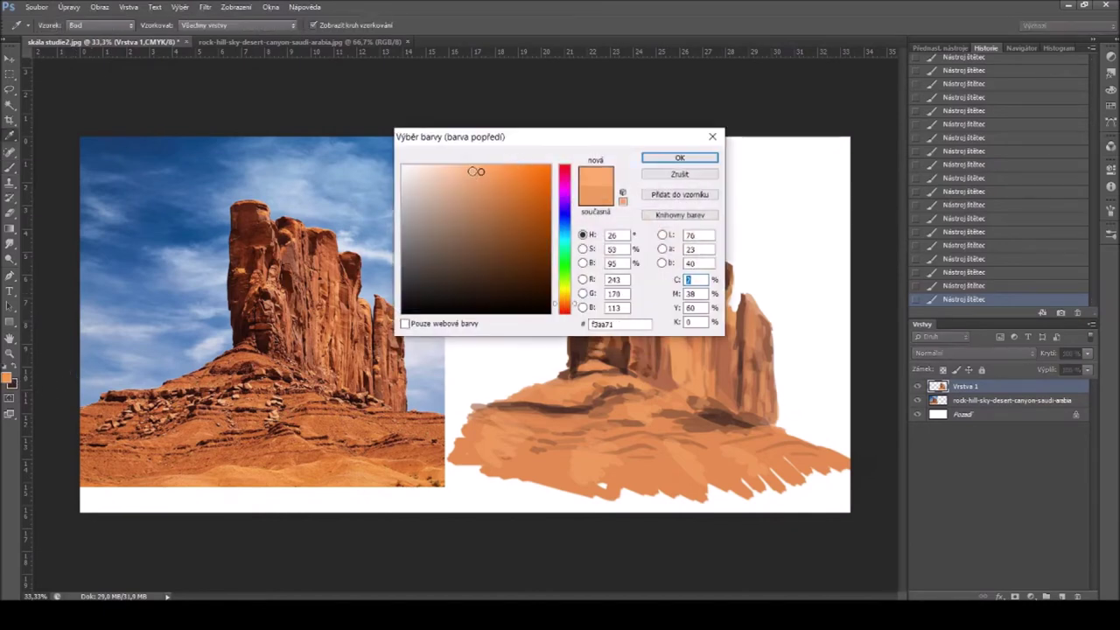
left_click(680, 158)
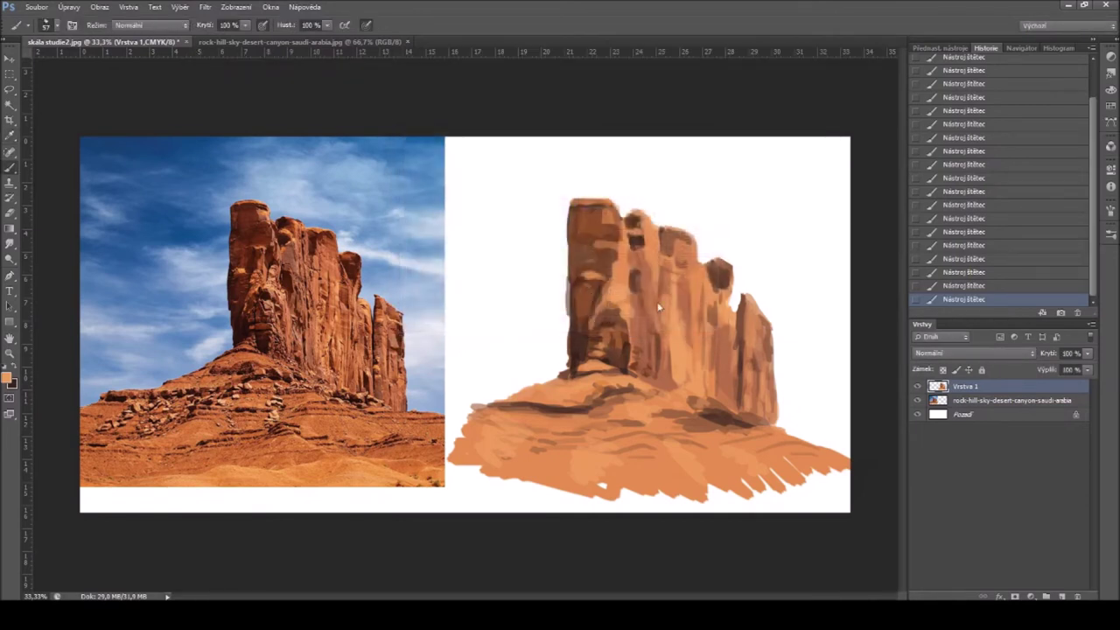
left_click_drag(613, 381, 629, 384)
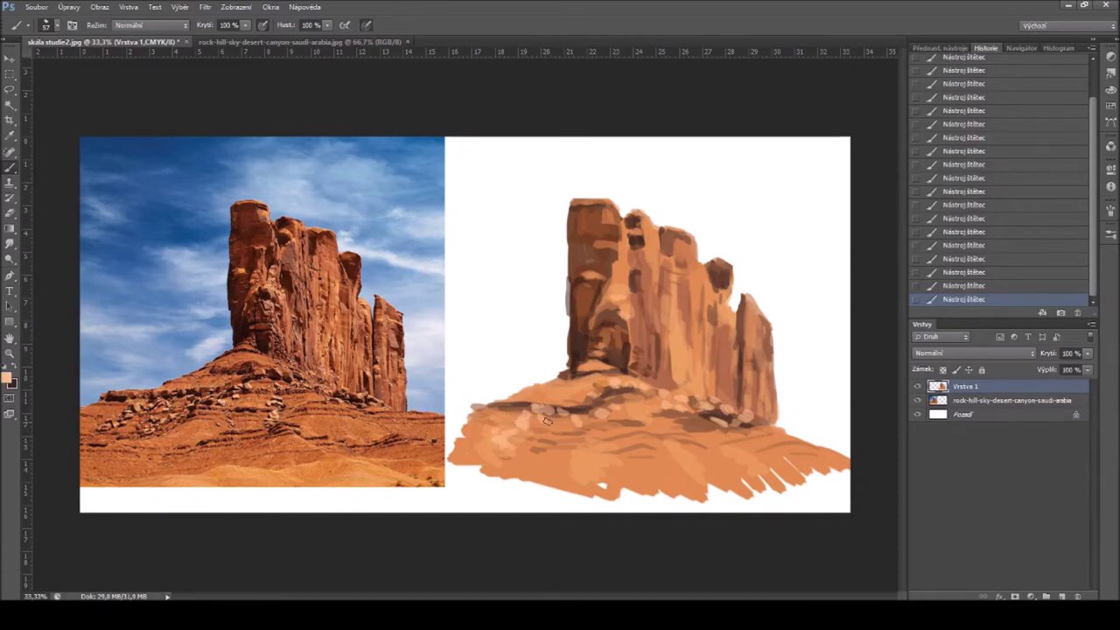
Step: Enlarge the brush to 94 px and paint broad sampled reddish-brown shadow strokes over the foreground slope
left_click(530, 427, "alt")
left_click(662, 354, "alt")
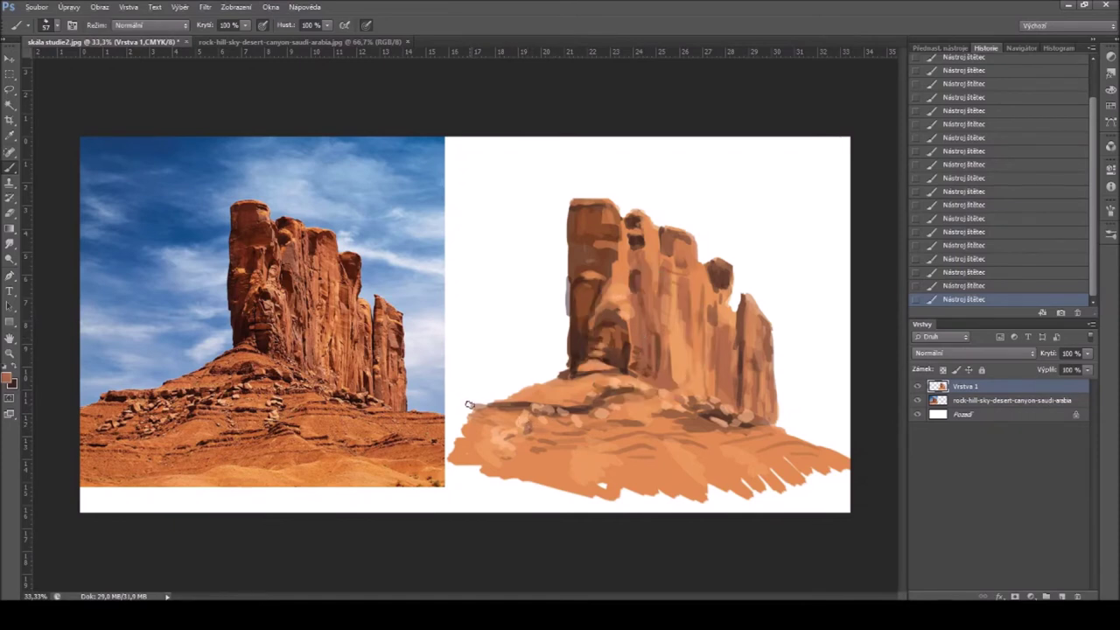
right_click(506, 396)
left_click_drag(546, 425, 565, 424)
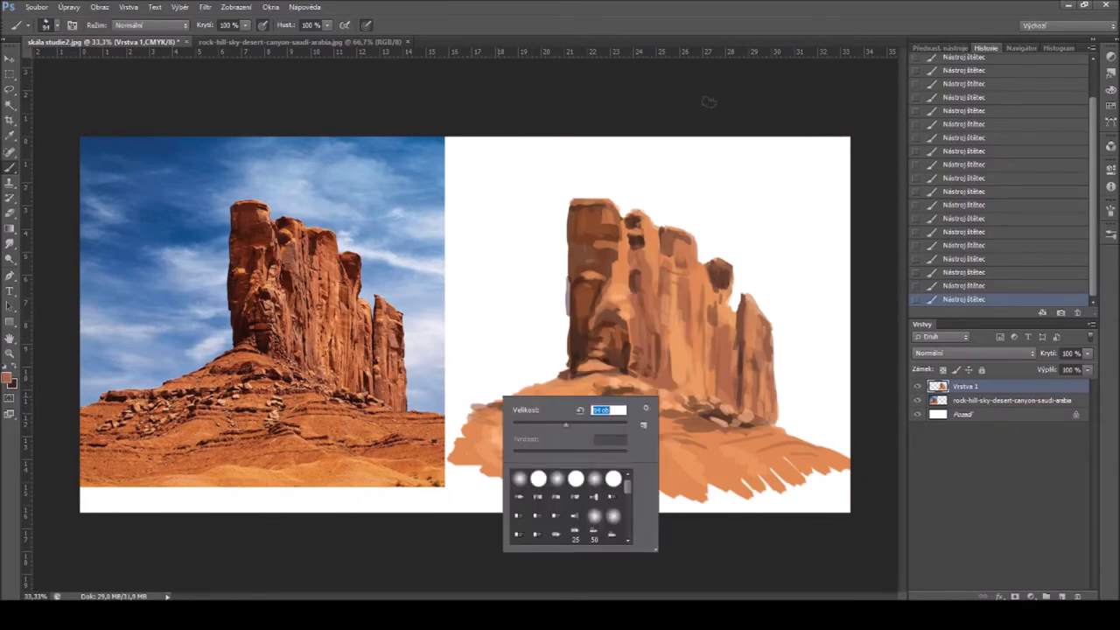
key("Return")
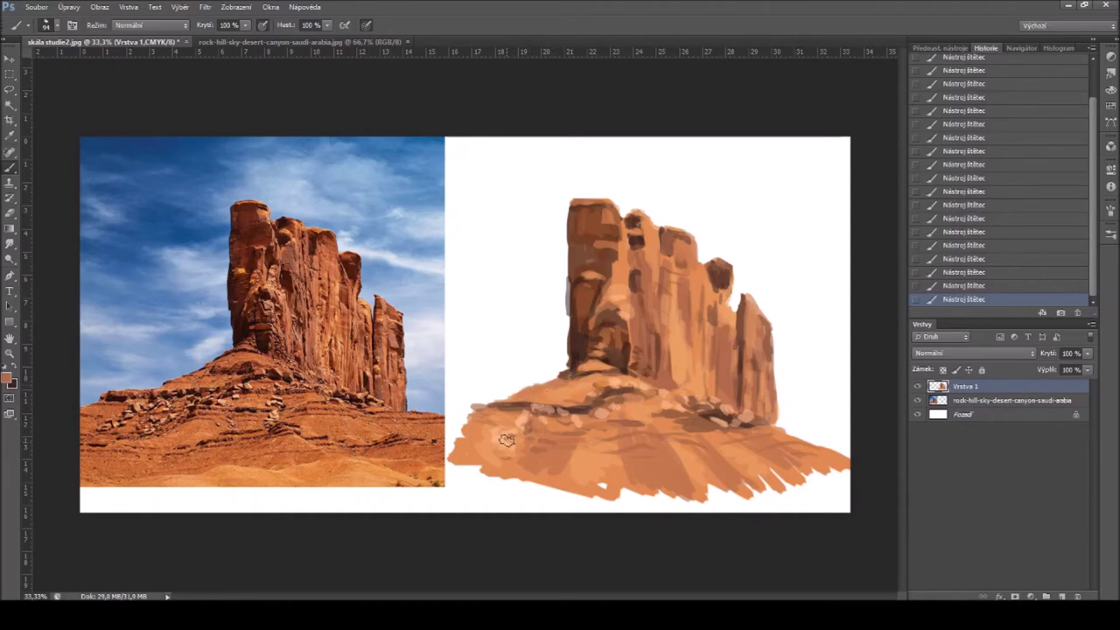
Step: Reduce the brush to 37 px and paint sampled light orange highlights on the tower top and cliff face
left_click(549, 393, "alt")
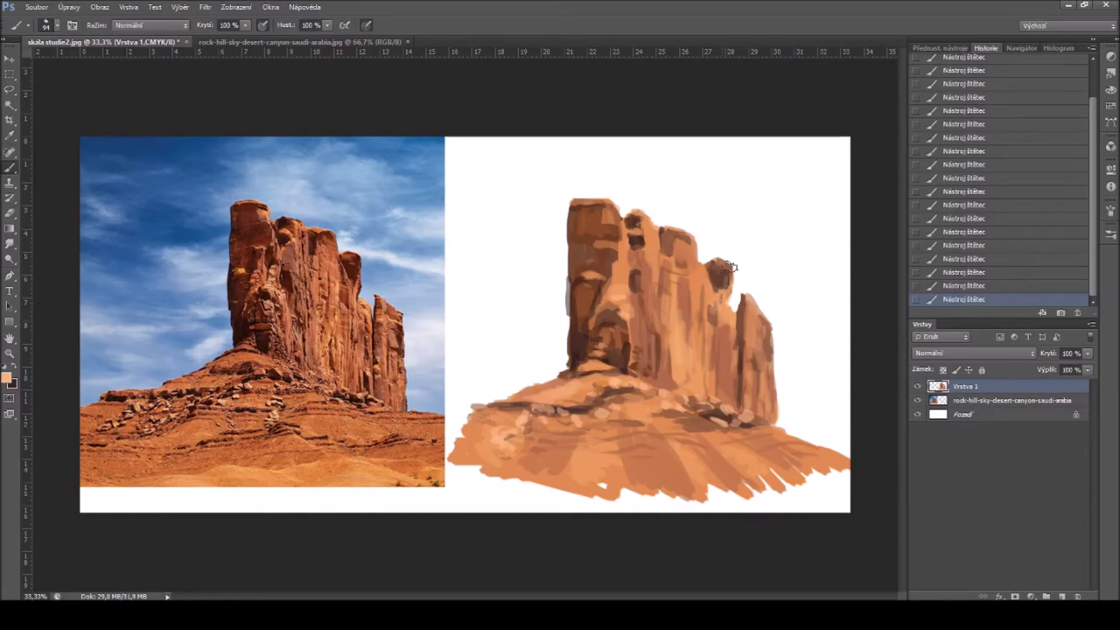
left_click(628, 270, "alt")
right_click(655, 256)
left_click_drag(701, 283, 686, 283)
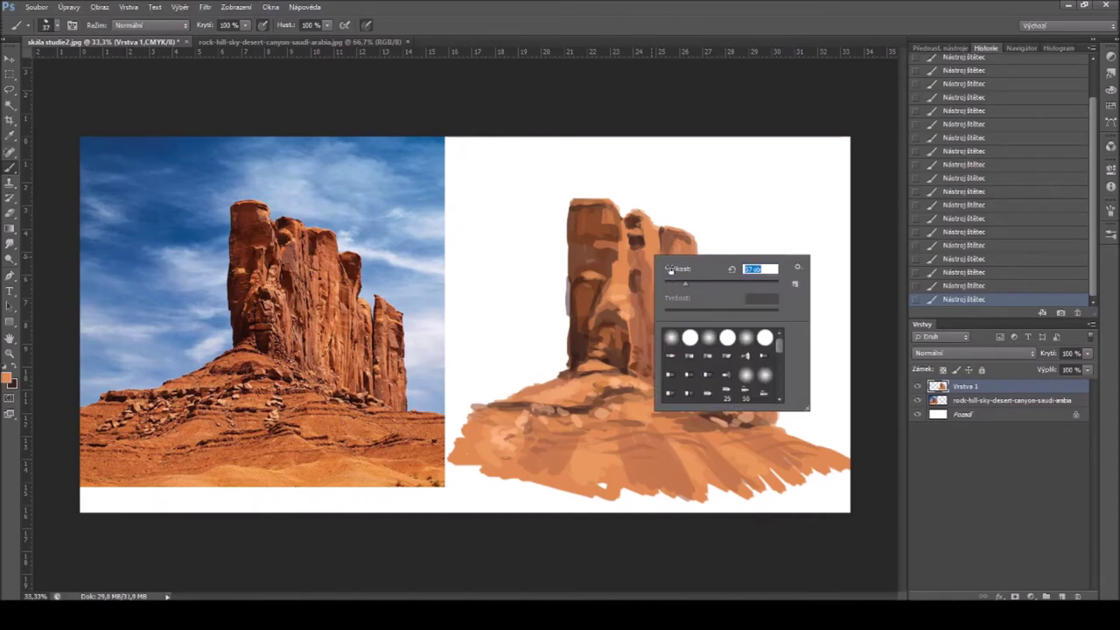
key("Return")
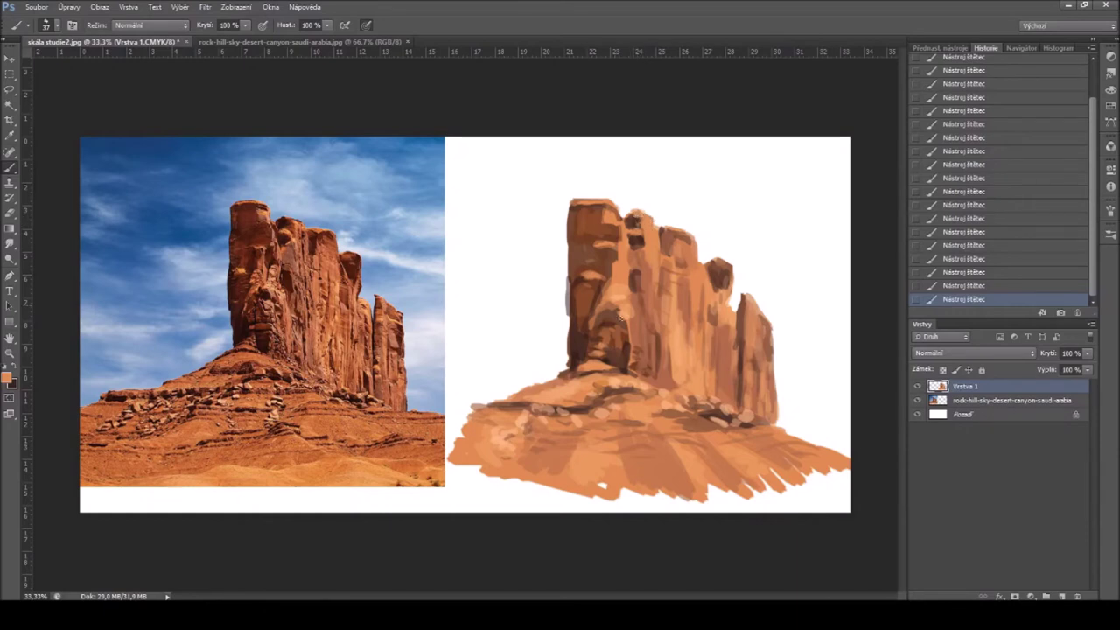
Step: Set the foreground colour to light orange f59f65 and paint fine highlights on the tower's ledges and rock edges
left_click(603, 413, "alt")
left_click(8, 378)
left_click(485, 182)
left_click_drag(492, 171, 490, 170)
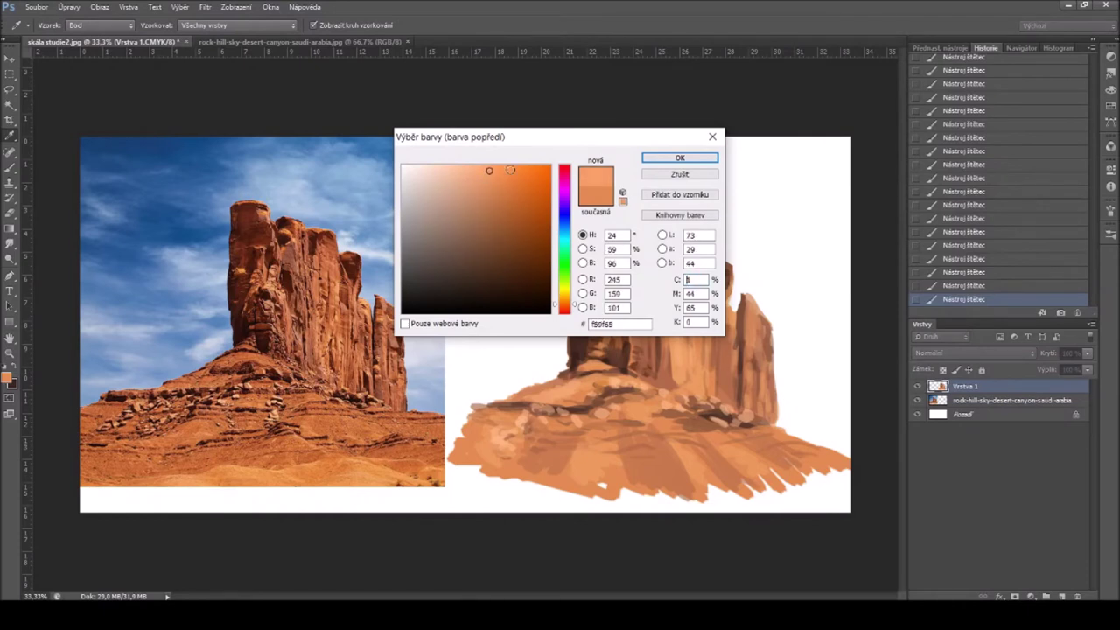
left_click(662, 159)
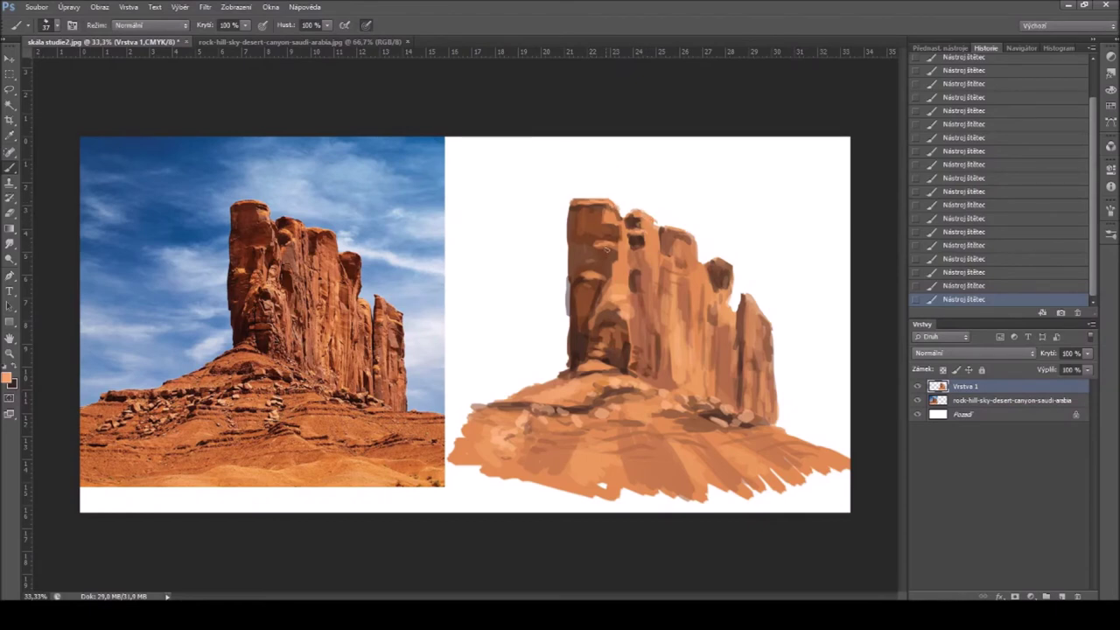
left_click(591, 276)
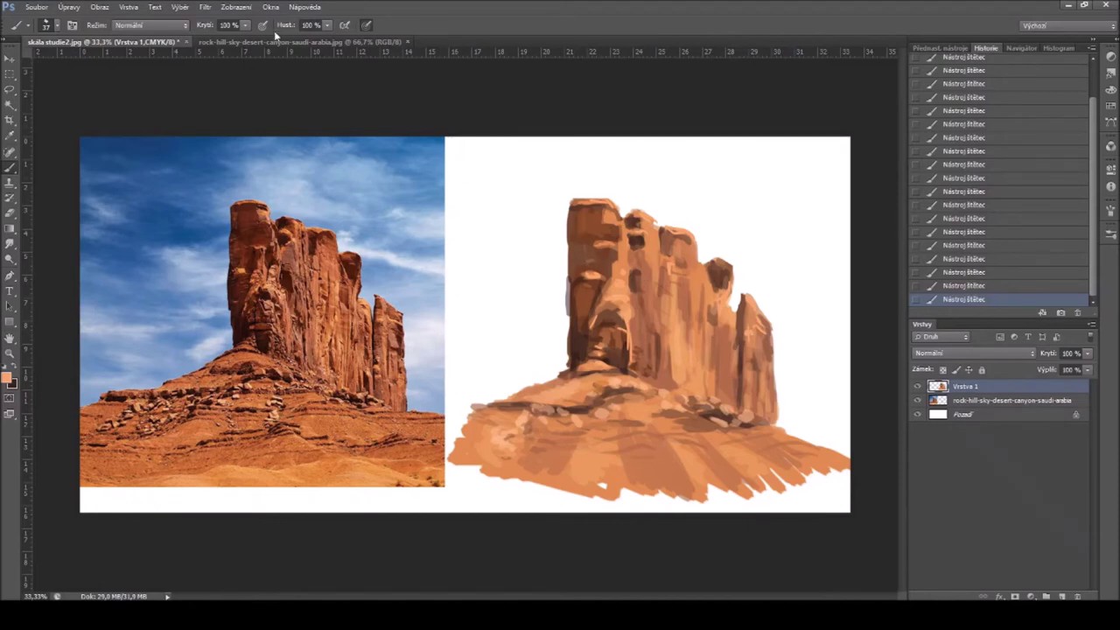
Step: Enlarge the brush to 68 px and blend sampled reddish-brown strokes into the right pillar and its neighbouring cliff
right_click(641, 199)
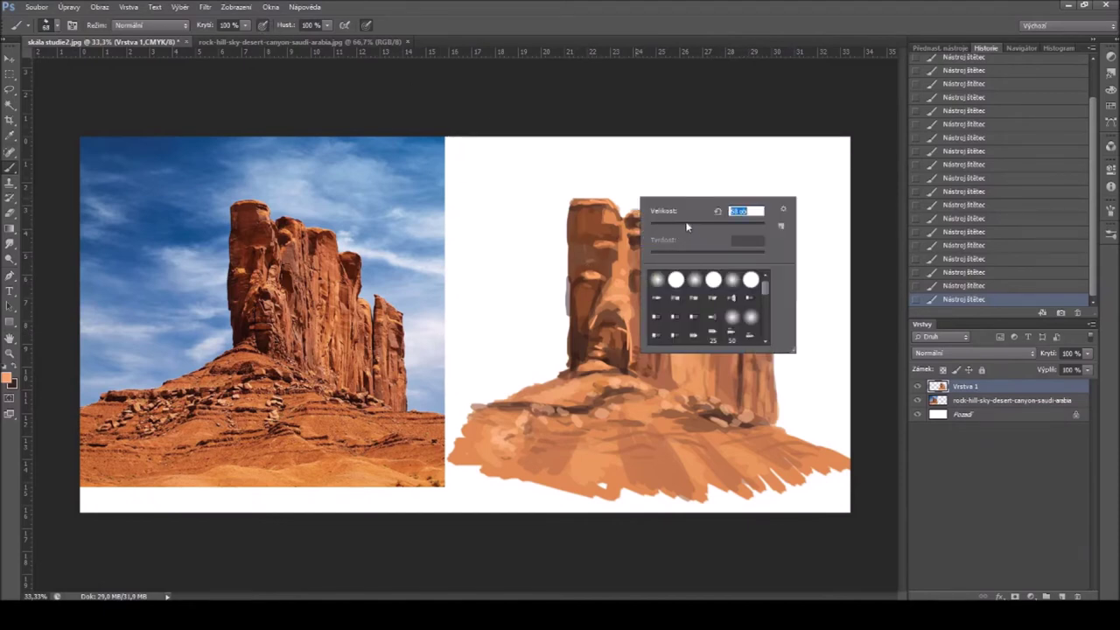
left_click(735, 35)
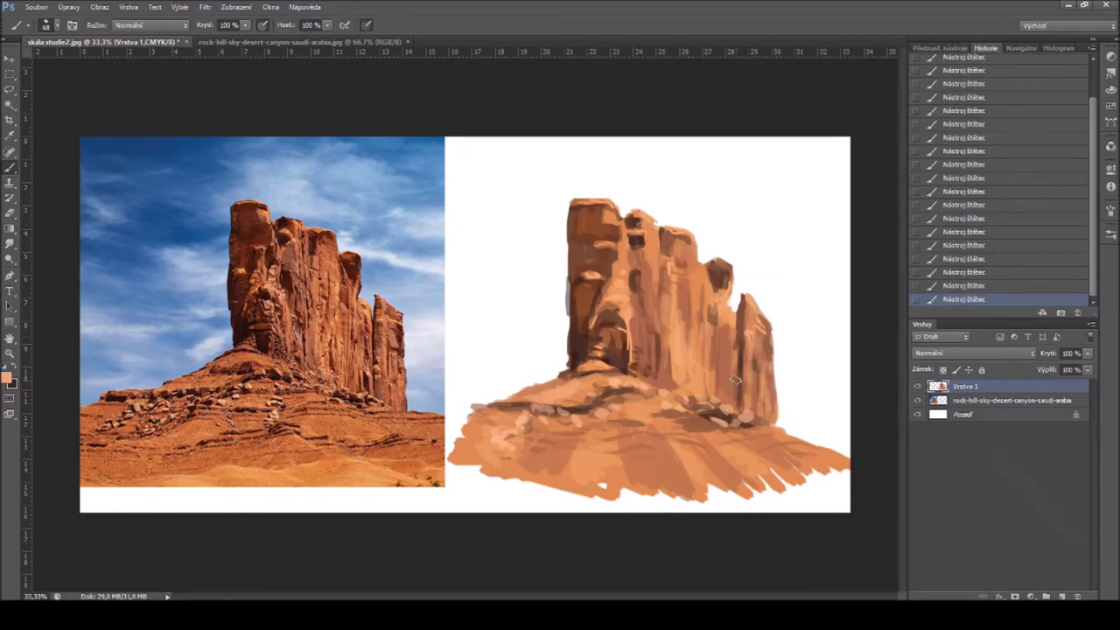
left_click(748, 322, "alt")
left_click_drag(750, 362, 748, 344)
Step: Set the brush to 44 px and paint sampled orange highlights and dark crevices at the cliff's right end
left_click(701, 358, "alt")
right_click(687, 301)
left_click(725, 328)
left_click(730, 102)
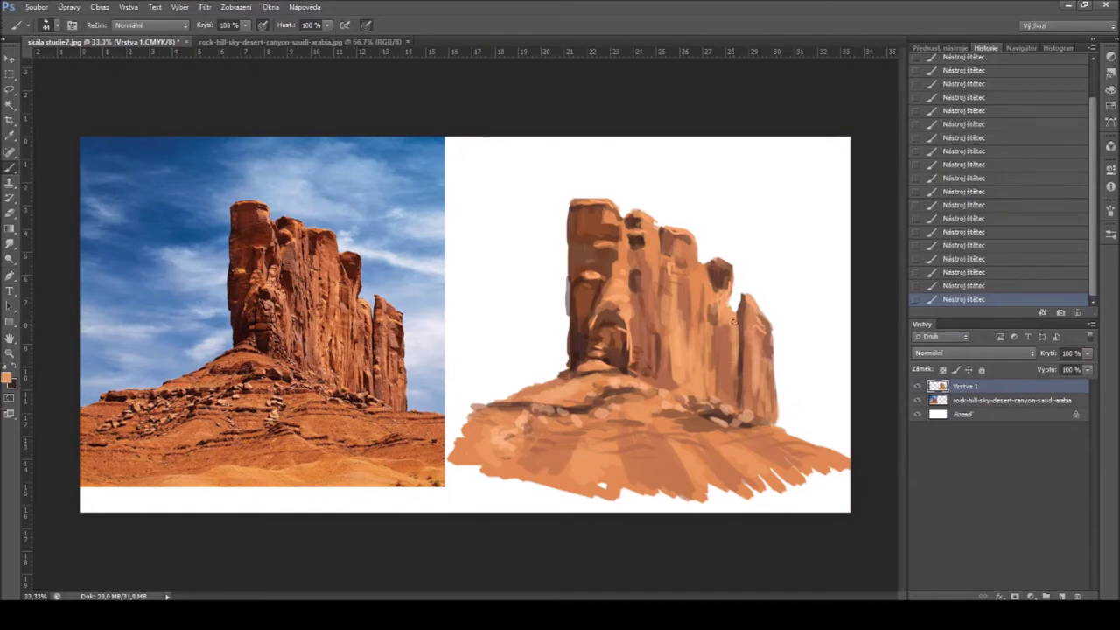
left_click(727, 339, "alt")
left_click(622, 354, "alt")
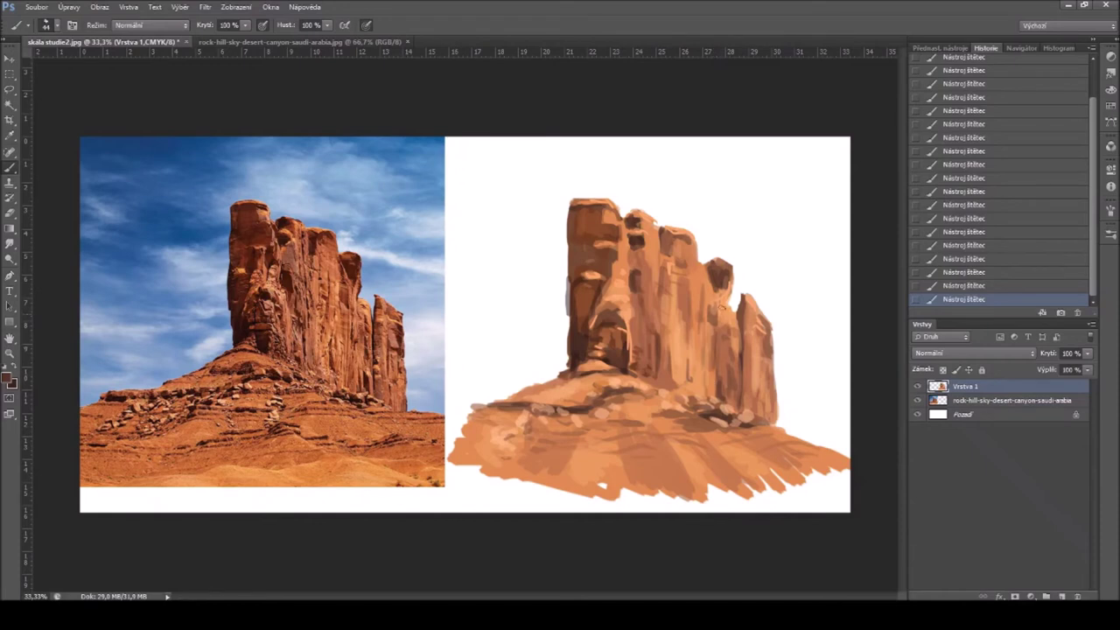
Step: Refine the dark knob rock and the middle column tops with sampled dark brown and orange tones
left_click(713, 264, "alt")
left_click(720, 274, "alt")
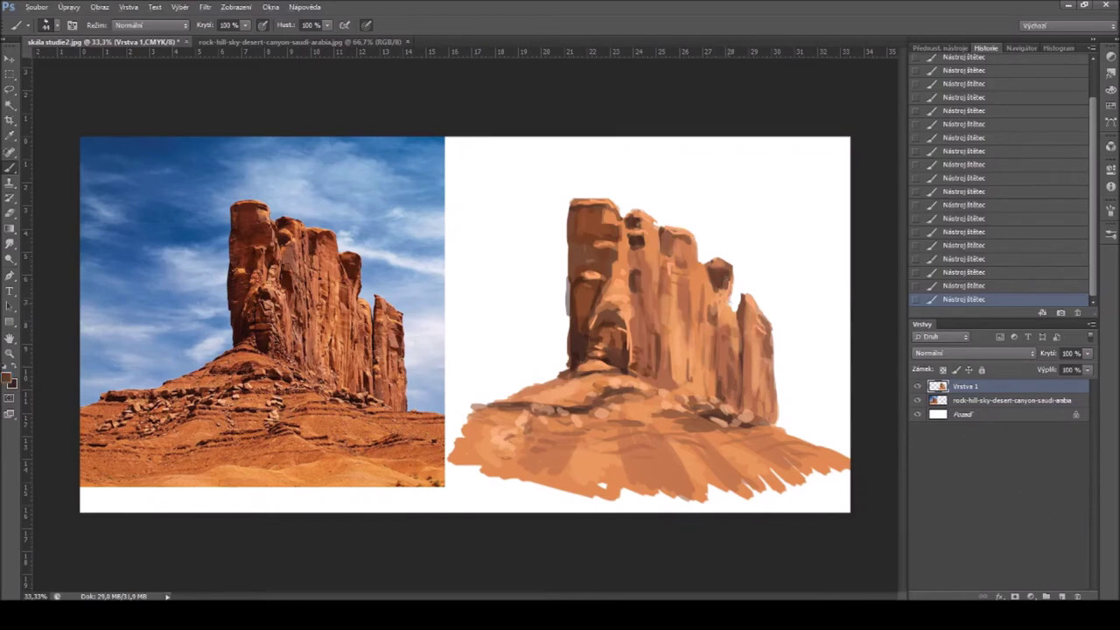
left_click(656, 236, "alt")
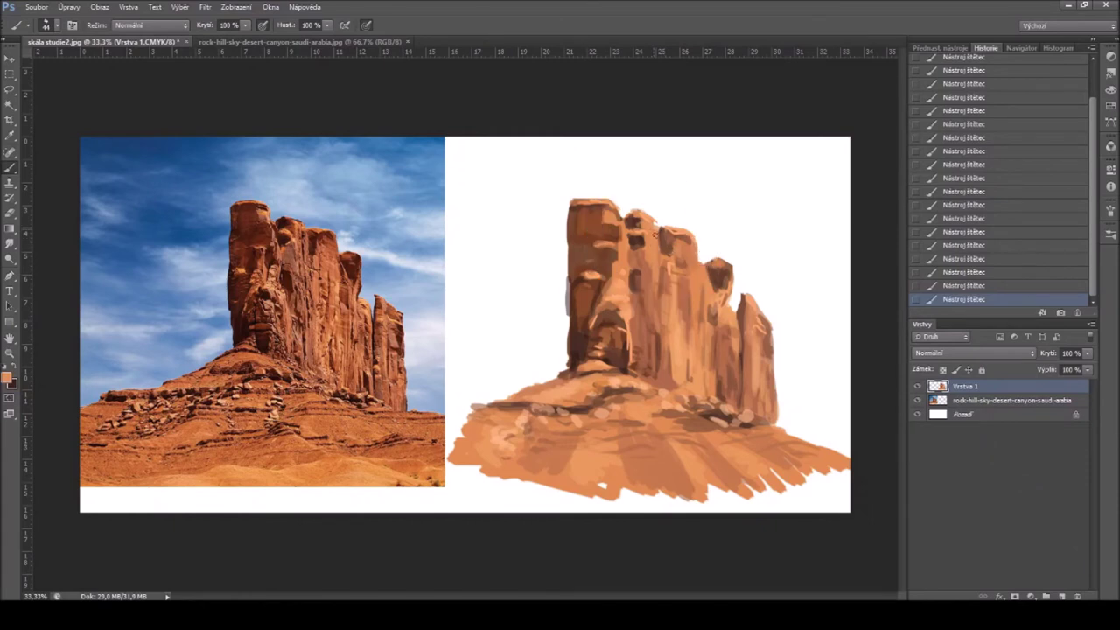
left_click(646, 244, "alt")
left_click(580, 296, "alt")
Step: Save the study and deepen the tower's shadows and cracks with sampled dark browns
key("ctrl+s")
key("alt")
left_click(624, 348, "alt")
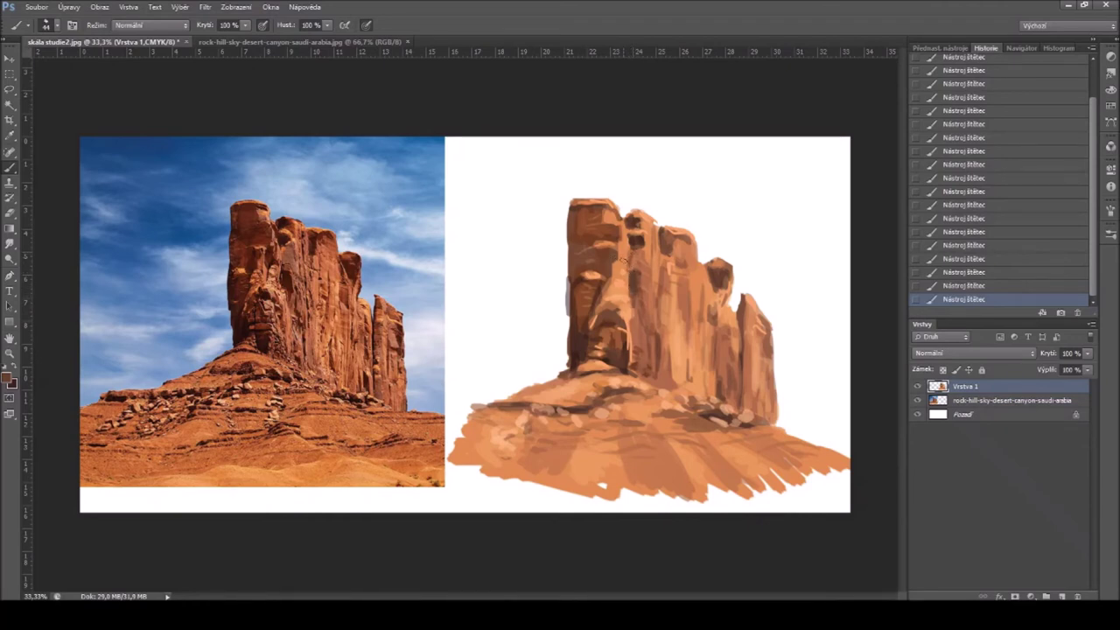
left_click(581, 282, "alt")
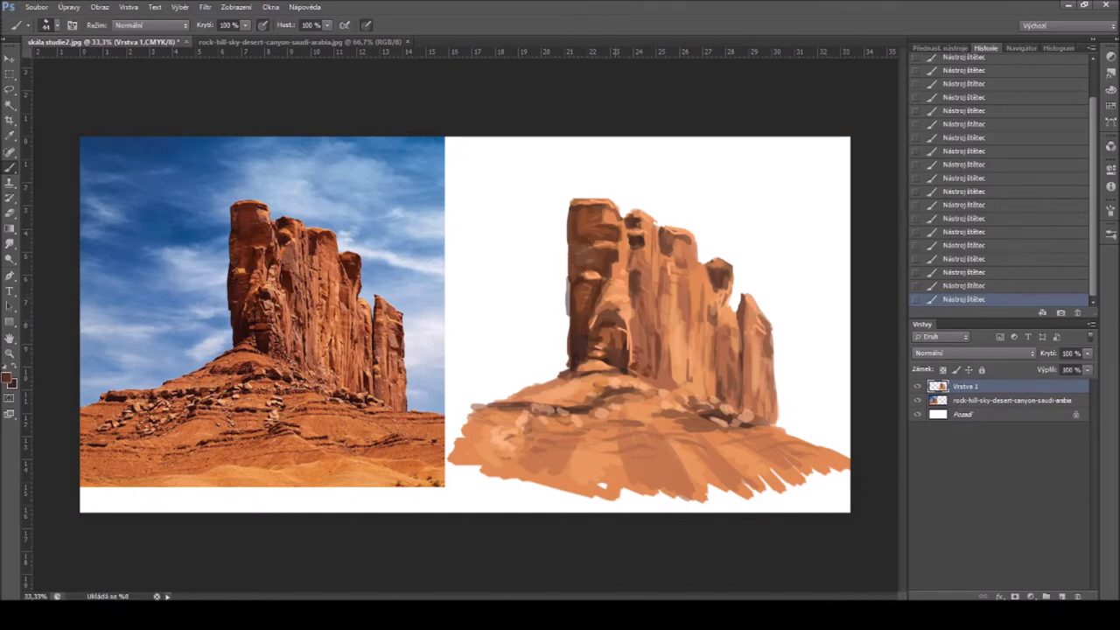
left_click(607, 308)
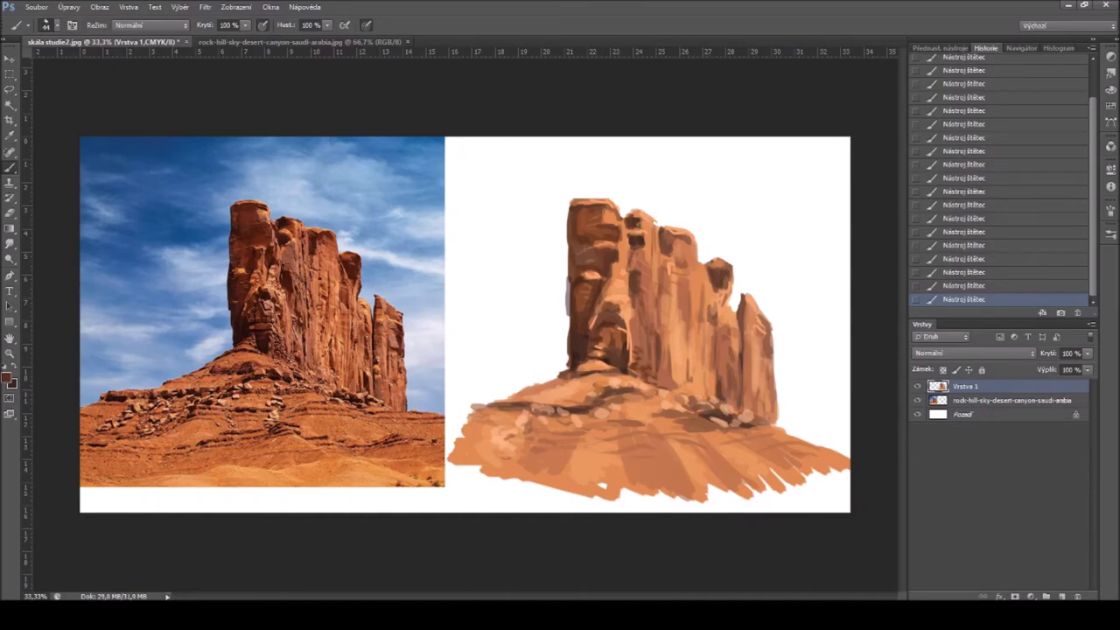
key("alt+Tab")
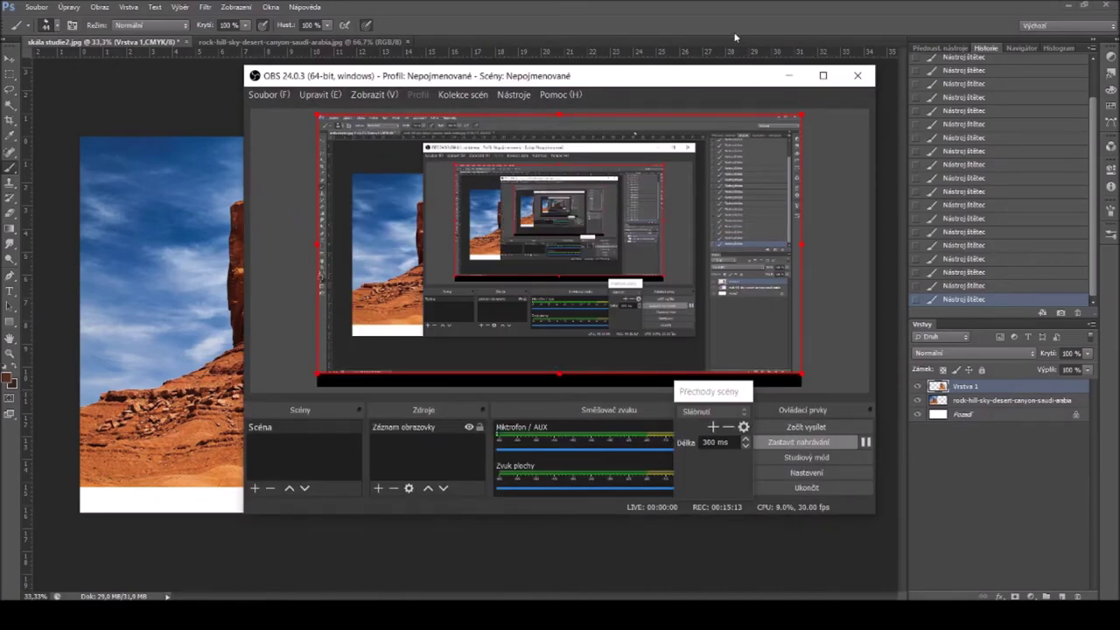
key("alt+Tab")
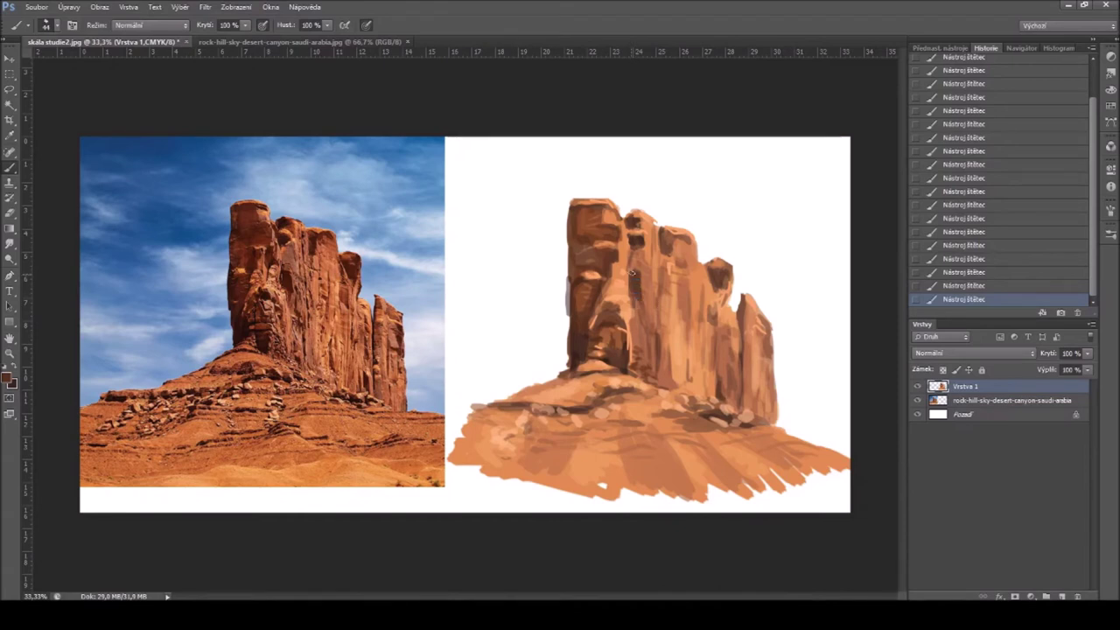
Step: Reduce the brush size and paint fine dark cracks and brown details on the tower, cliff face and rubble
right_click(537, 187)
left_click_drag(577, 213, 570, 214)
left_click(665, 37)
left_click(605, 269, "alt")
left_click(596, 302, "alt")
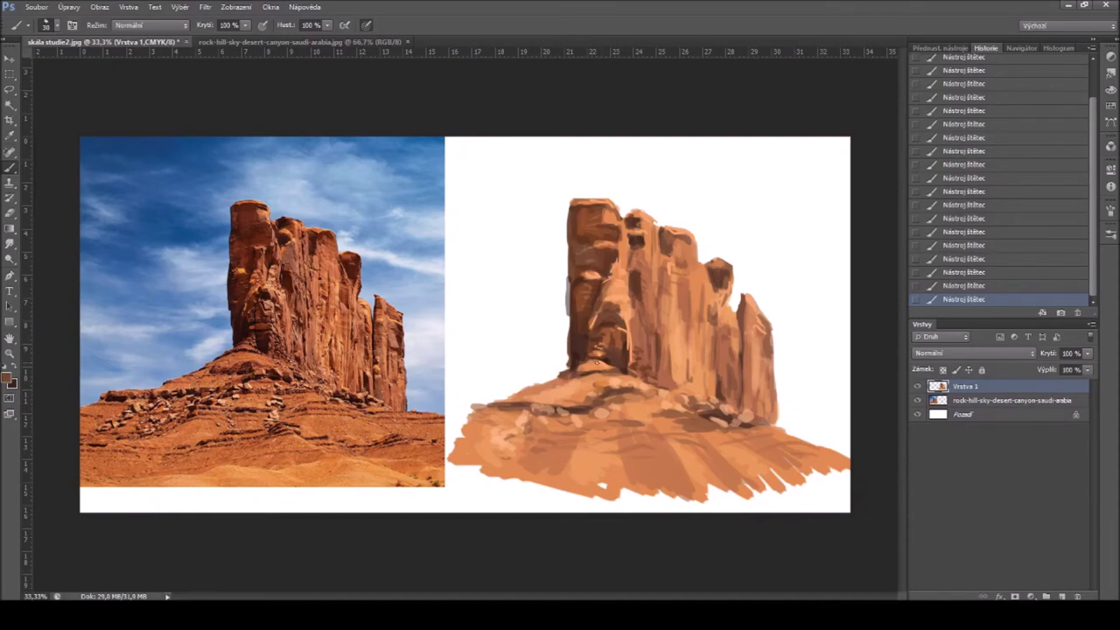
left_click(606, 348, "alt")
left_click(613, 256, "alt")
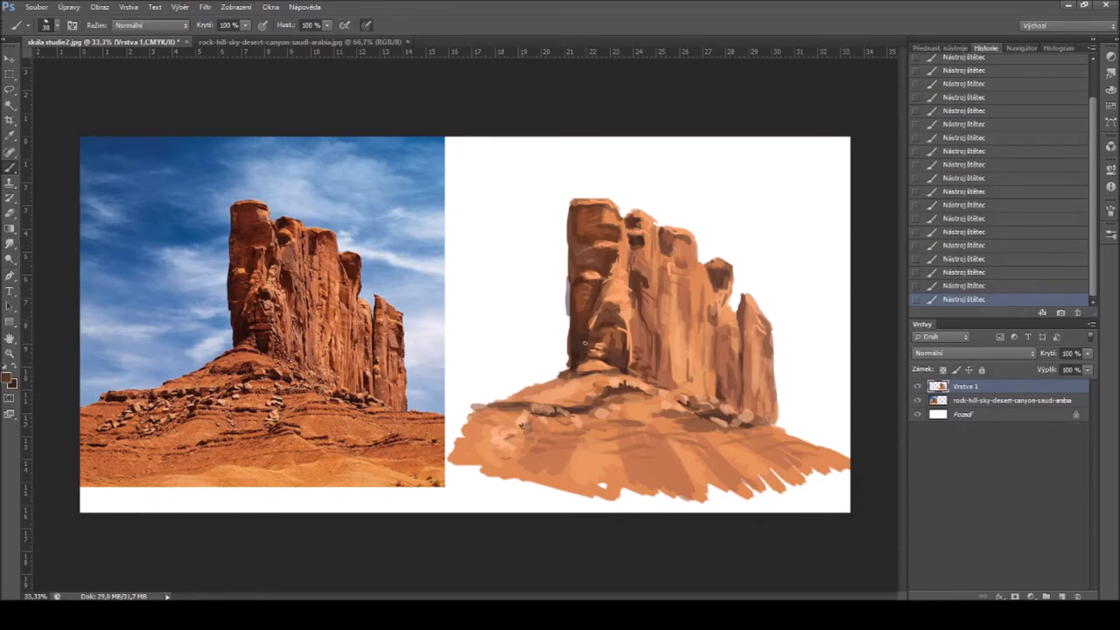
Step: Clean up the tower's left outer edge down to its base with the Eraser
left_click(10, 213)
mouse_move(561, 290)
left_mouse_down()
mouse_move(560, 280)
mouse_move(555, 340)
mouse_move(558, 325)
left_mouse_up()
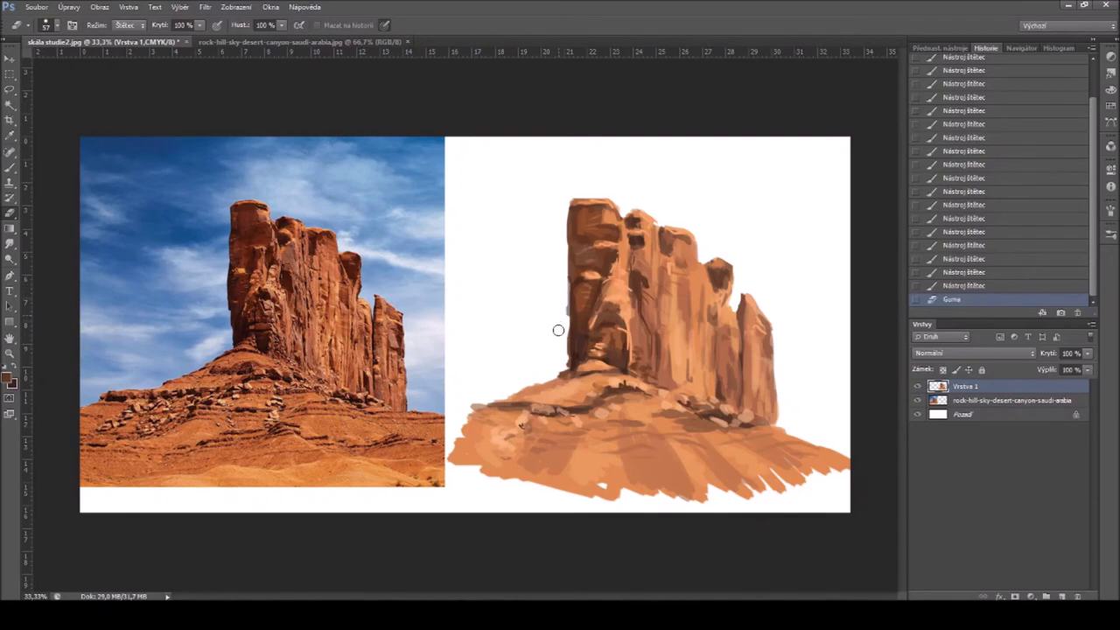
mouse_move(567, 352)
left_mouse_down()
mouse_move(555, 314)
mouse_move(564, 296)
mouse_move(564, 334)
left_mouse_up()
mouse_move(570, 359)
left_mouse_down()
mouse_move(553, 225)
mouse_move(567, 205)
mouse_move(558, 294)
left_mouse_up()
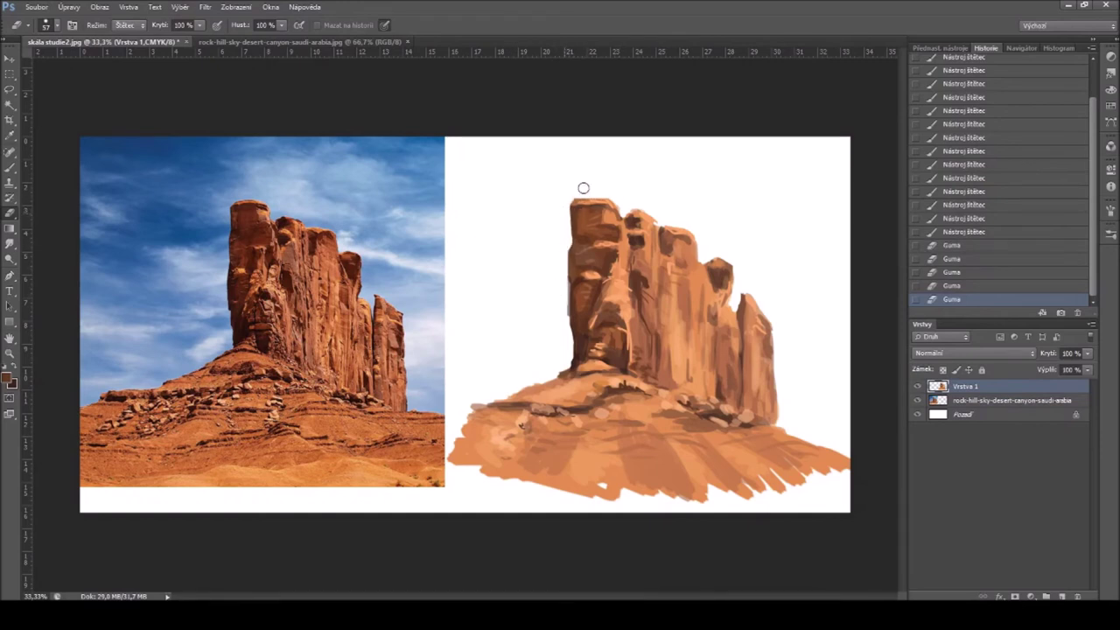
Step: Trim the skyline between the rock tops and the right pillar's outer edge with the Eraser
left_click_drag(622, 187, 636, 201)
left_click_drag(652, 212, 678, 219)
mouse_move(702, 259)
left_mouse_down()
mouse_move(744, 270)
mouse_move(735, 289)
mouse_move(734, 267)
mouse_move(728, 297)
left_mouse_up()
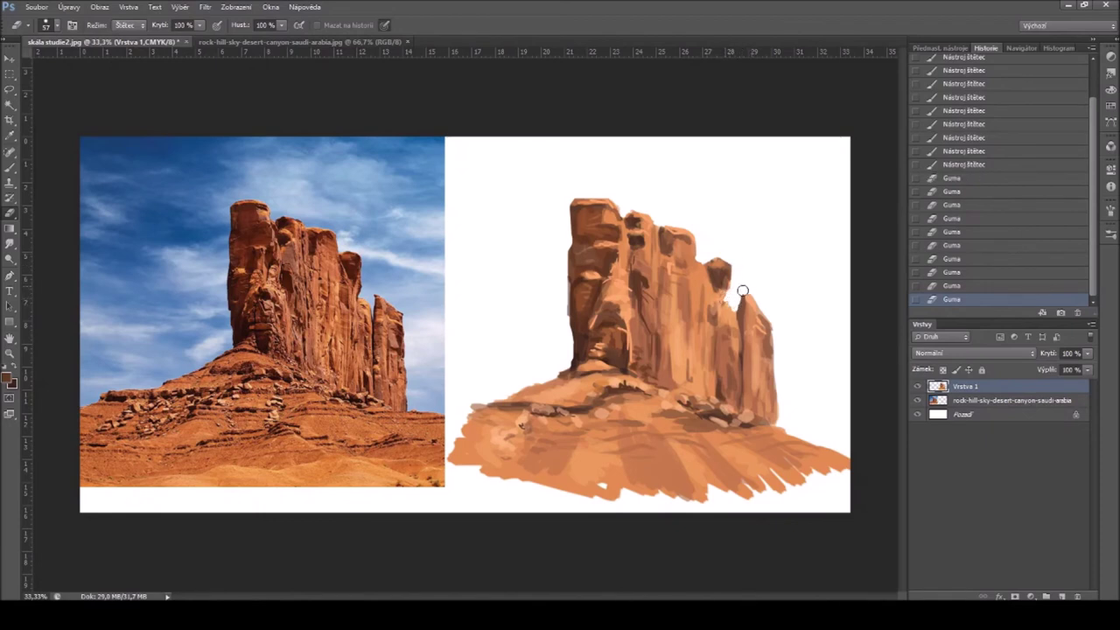
left_click_drag(793, 331, 789, 320)
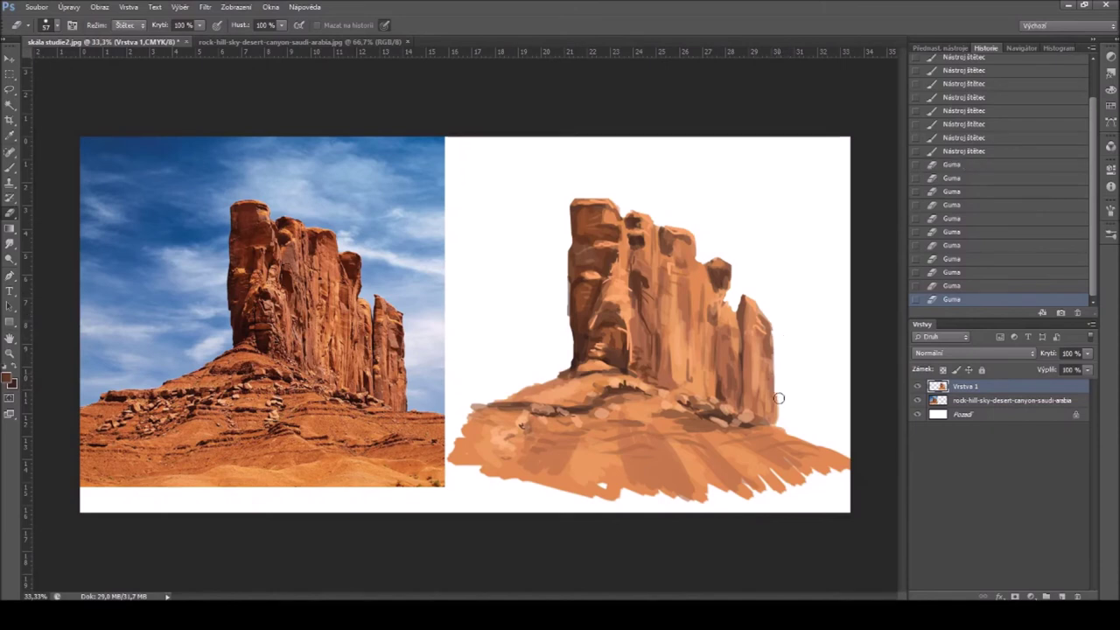
left_click_drag(777, 382, 764, 397)
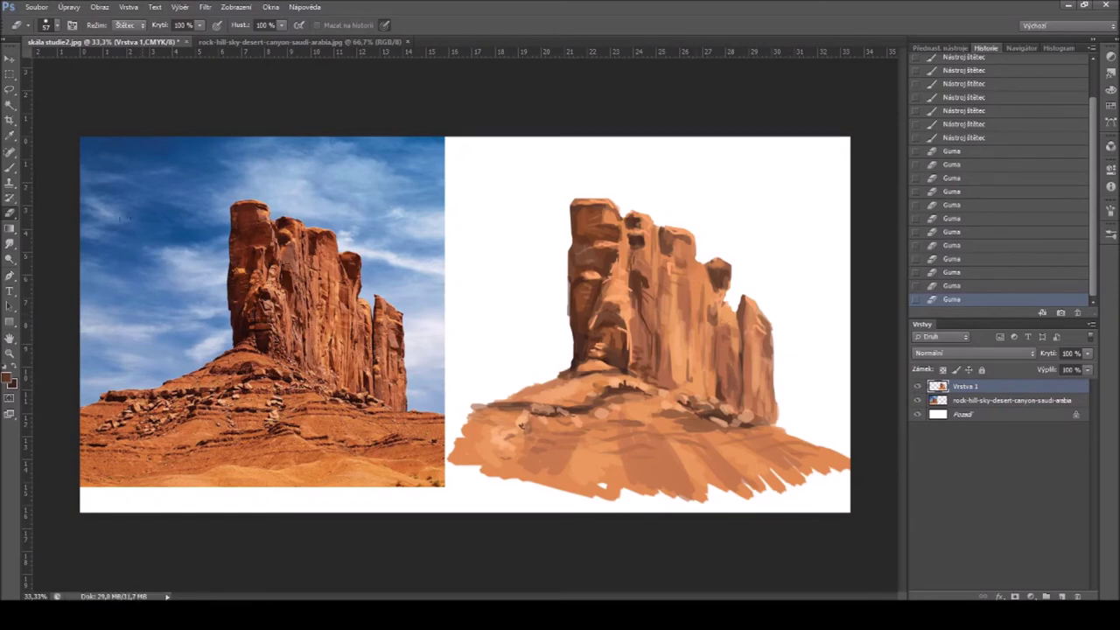
Step: Switch to the Brush and paint sampled light orange highlights on the left boulders and the rubble below the tower
left_click(9, 166)
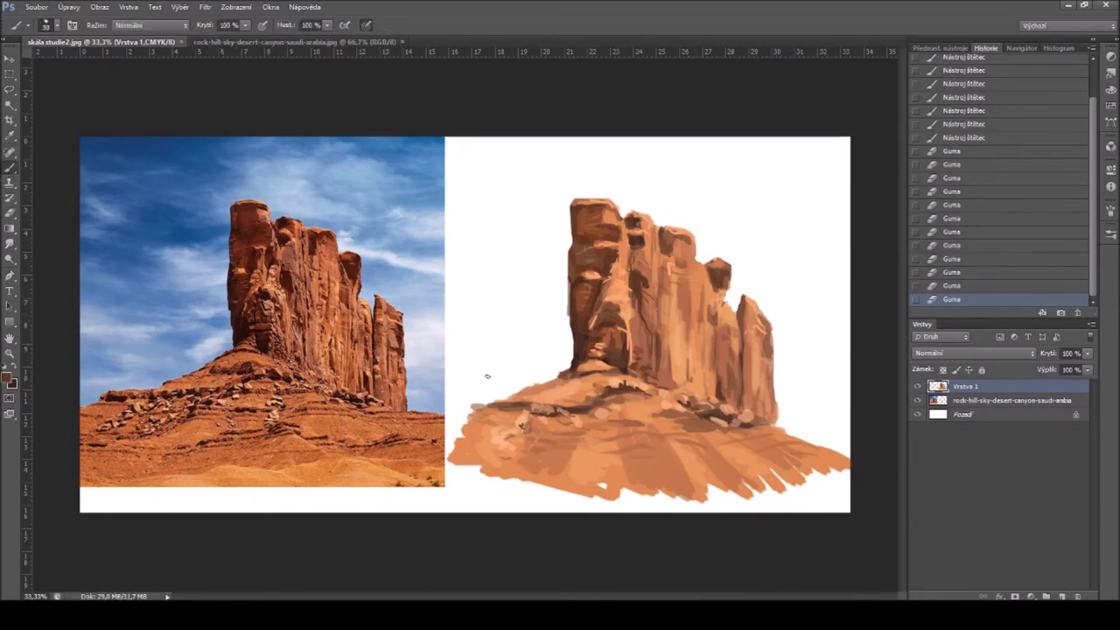
left_click(524, 416, "alt")
left_click_drag(526, 413, 565, 413)
left_click(557, 413)
left_click(562, 413)
left_click(566, 411)
left_click_drag(615, 386, 625, 385)
Step: Add light orange highlights to the boulders below the right pillar and to the stones on the left slope
left_click(708, 405)
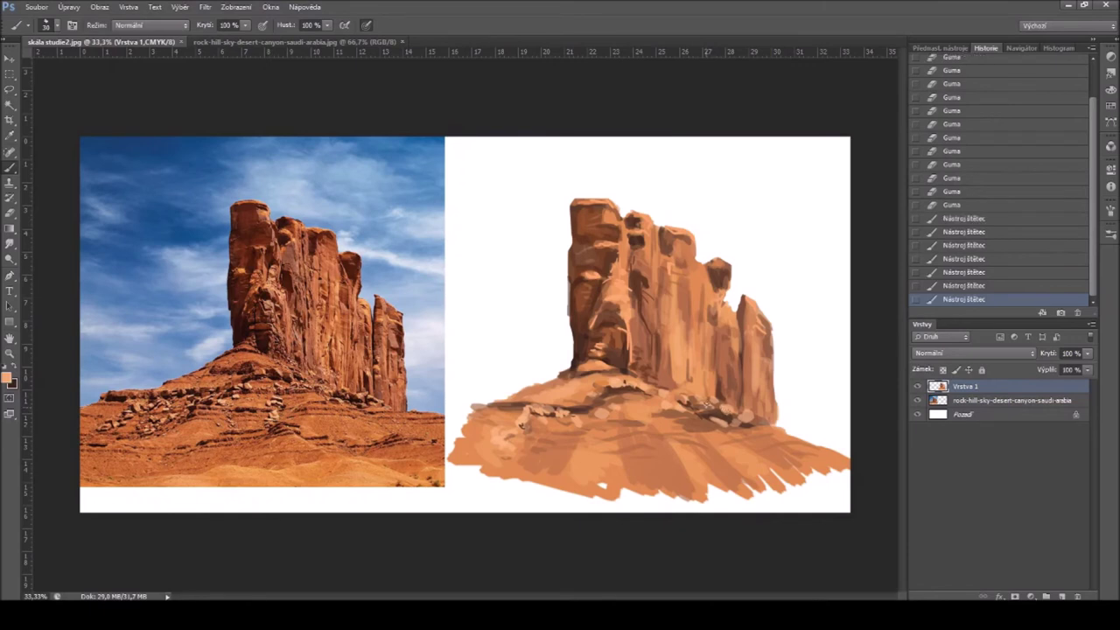
left_click_drag(719, 422, 747, 417)
left_click(758, 426)
left_click(760, 425)
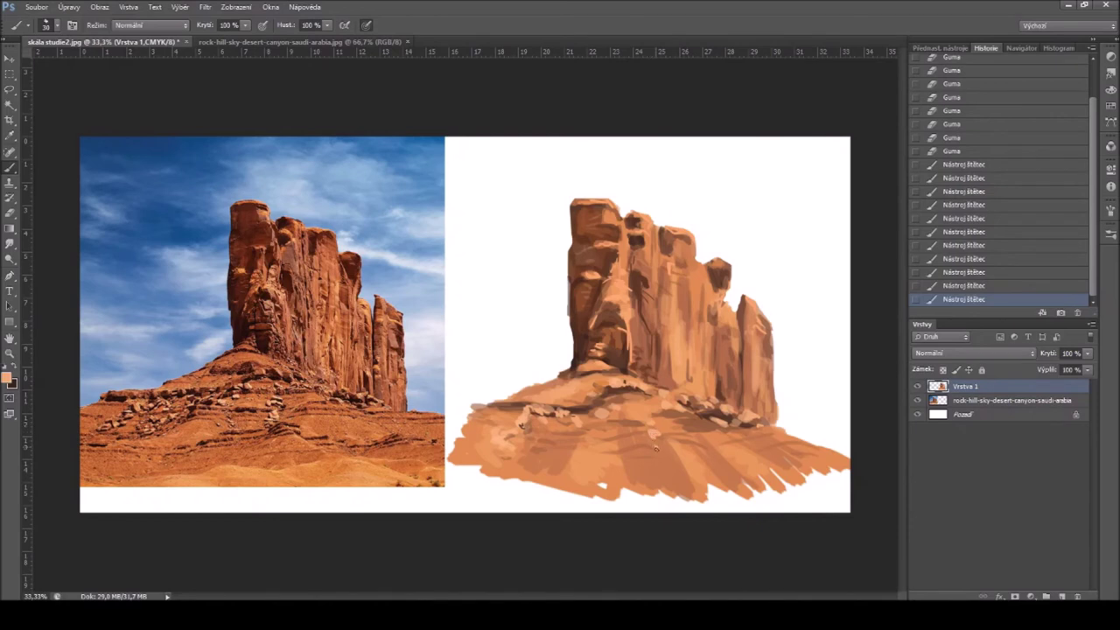
left_click(520, 426)
left_click(497, 428)
left_click_drag(494, 425, 507, 424)
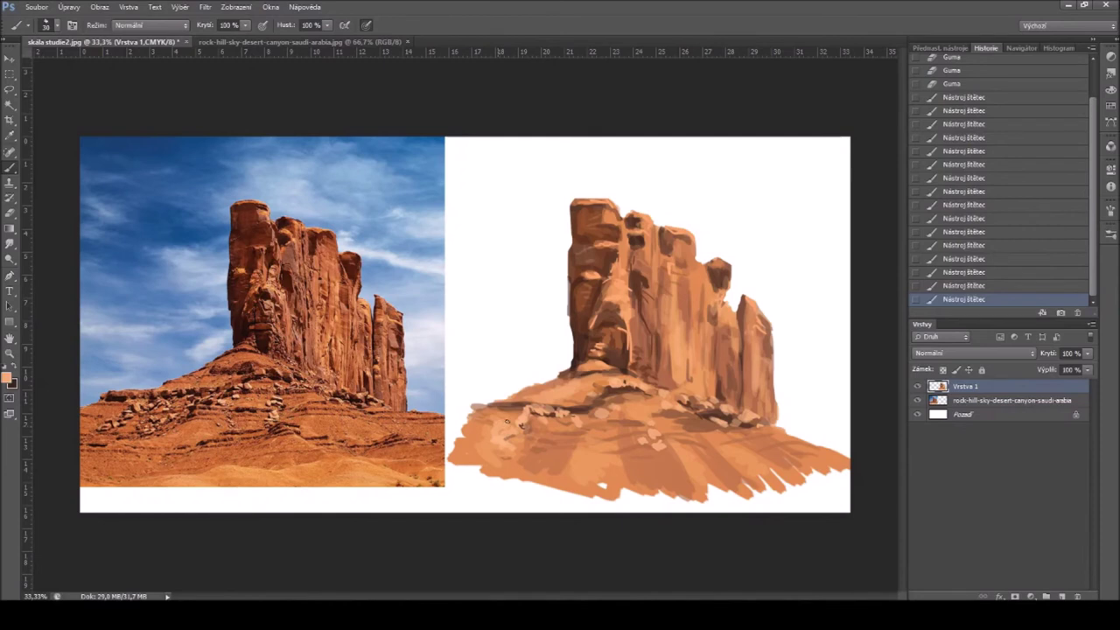
left_click(492, 447)
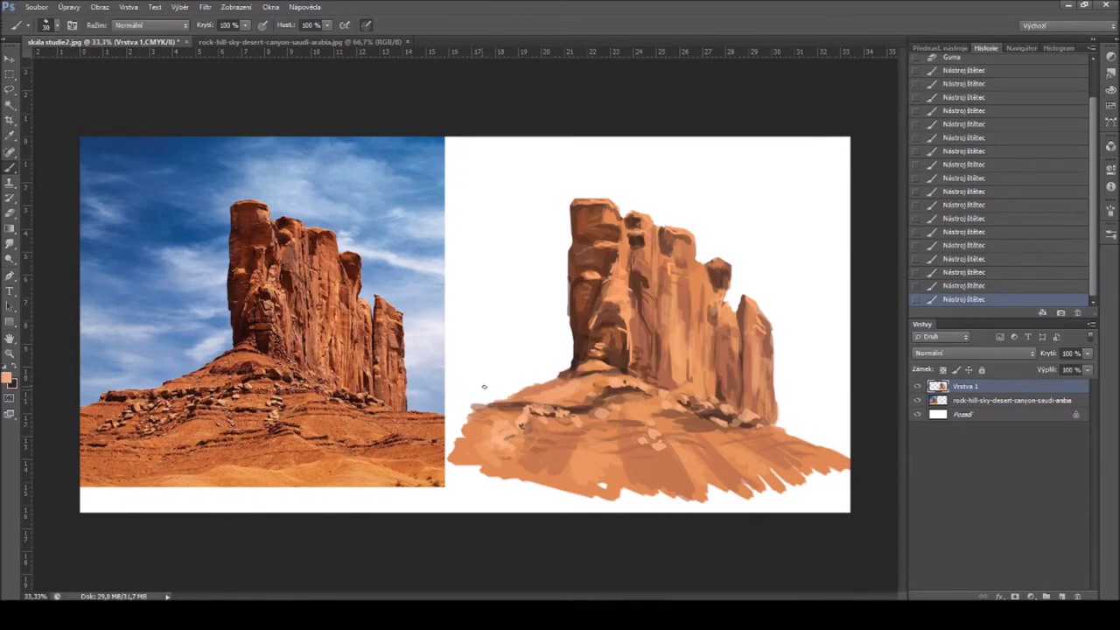
Step: Adjust the brush, shade the left boulders with a sampled dark brown, and enable pen pressure for opacity
right_click(488, 386)
left_click(530, 415)
left_click(581, 320, "alt")
left_click(522, 424)
left_click(263, 25)
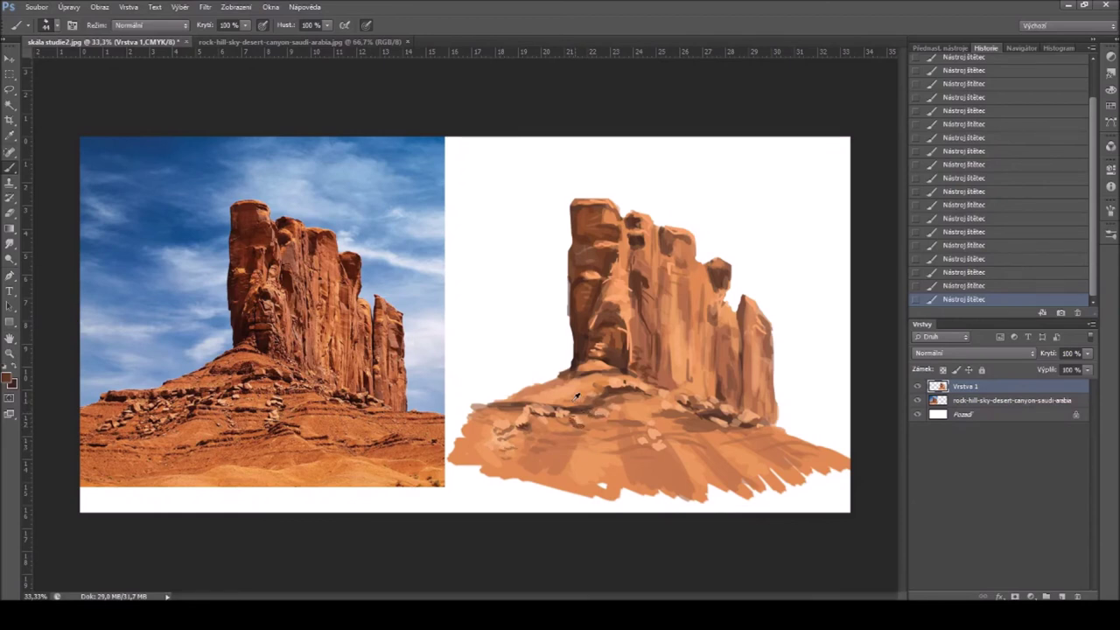
Step: Blend sampled oranges and browns over the slope beneath the tower and across its middle
left_click(529, 394, "alt")
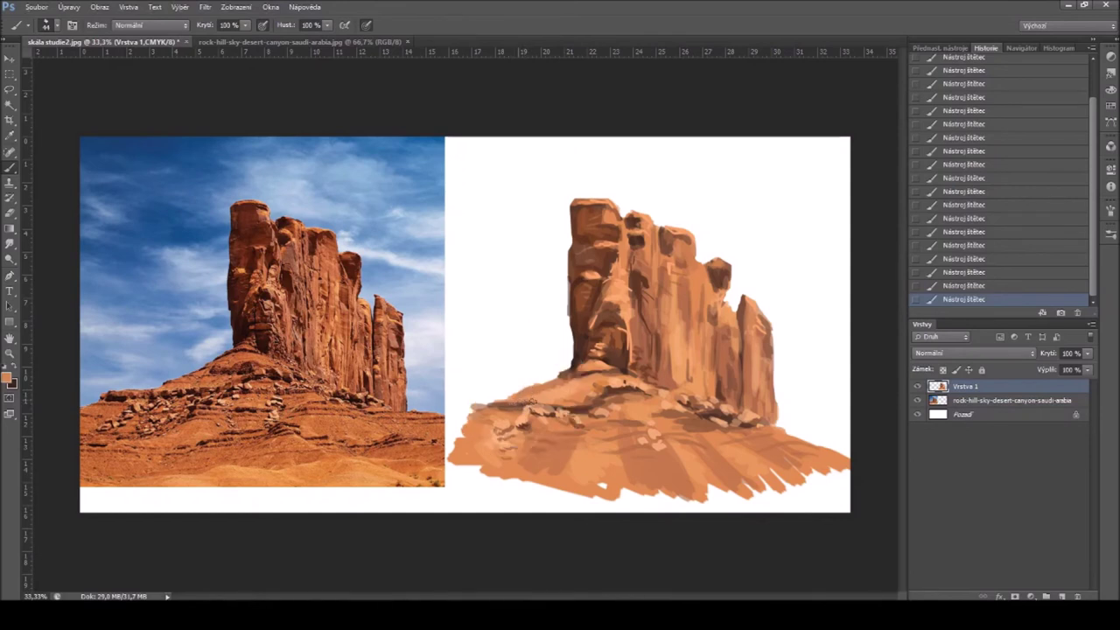
left_click(535, 387, "alt")
left_click(645, 337, "alt")
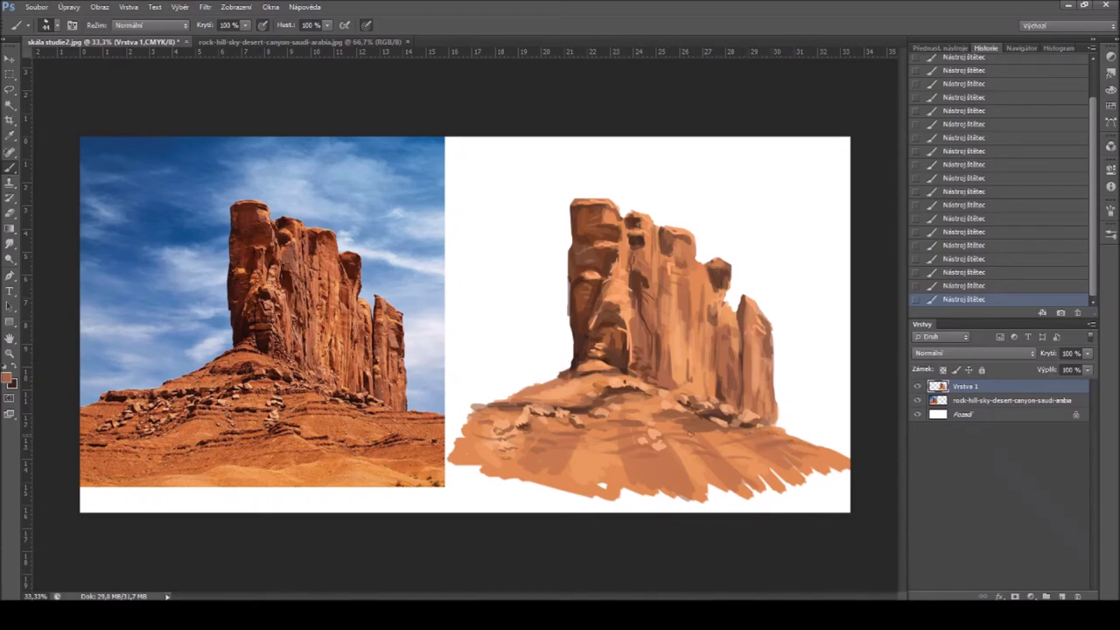
left_click(739, 436, "alt")
Step: Shade the slope's left shoulder with sampled brown and build up its upper edge in orange
left_click(574, 371, "alt")
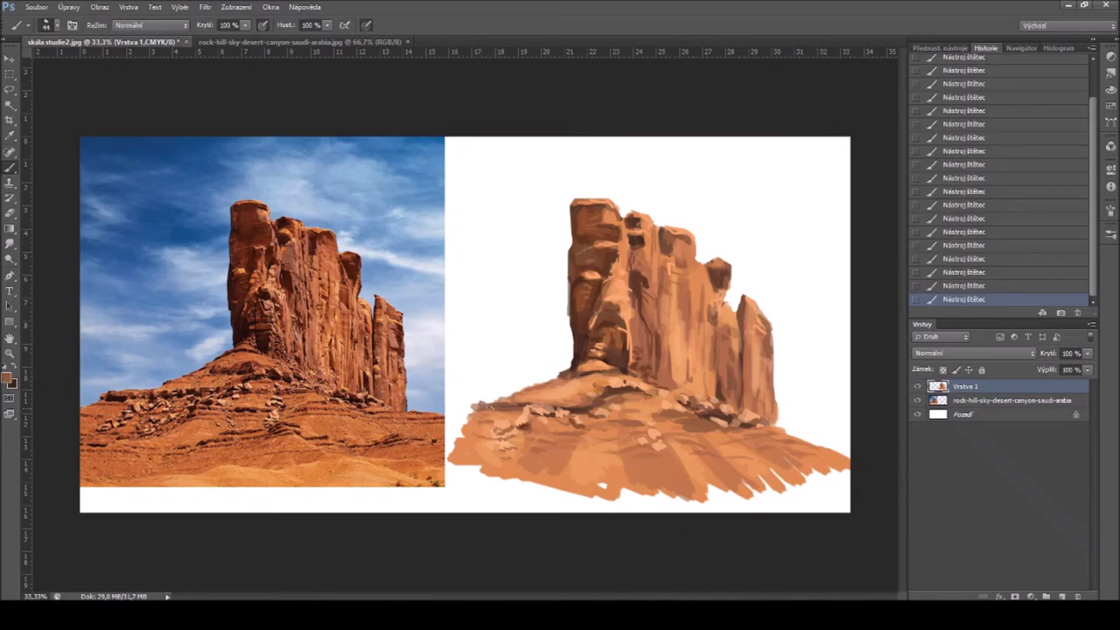
left_click(490, 408, "alt")
left_click(495, 404, "alt")
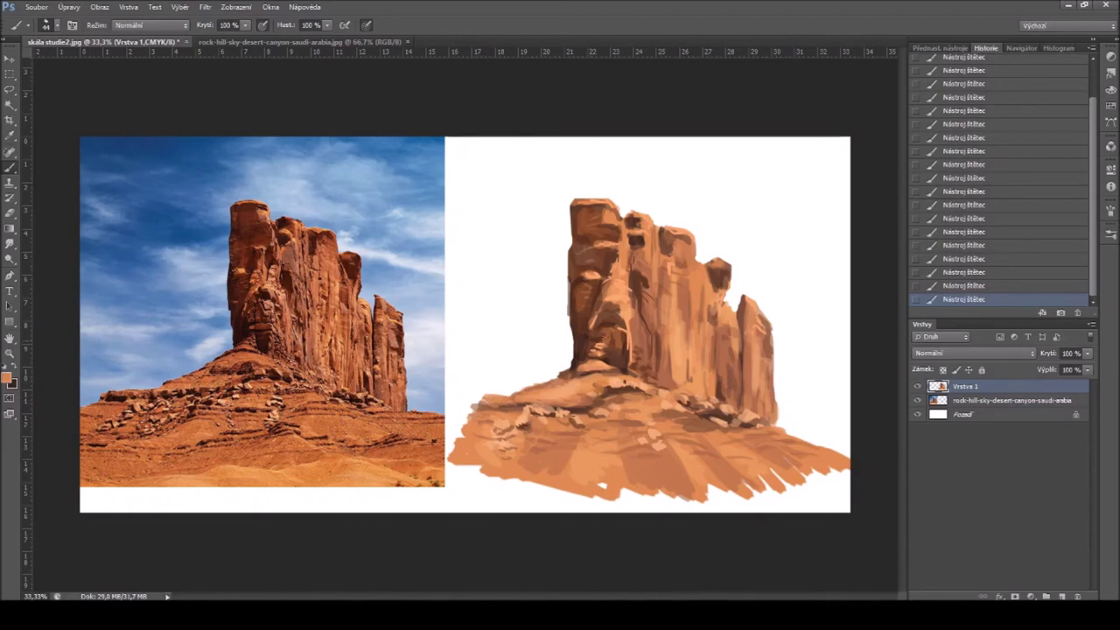
Step: Paint lighter rock bands in the dark recess at the tower's base, touch up the rubble highlights, and save the study
left_click(630, 312, "alt")
left_click_drag(605, 335, 621, 332)
left_click(592, 301, "alt")
left_click(685, 406, "alt")
key("ctrl+s")
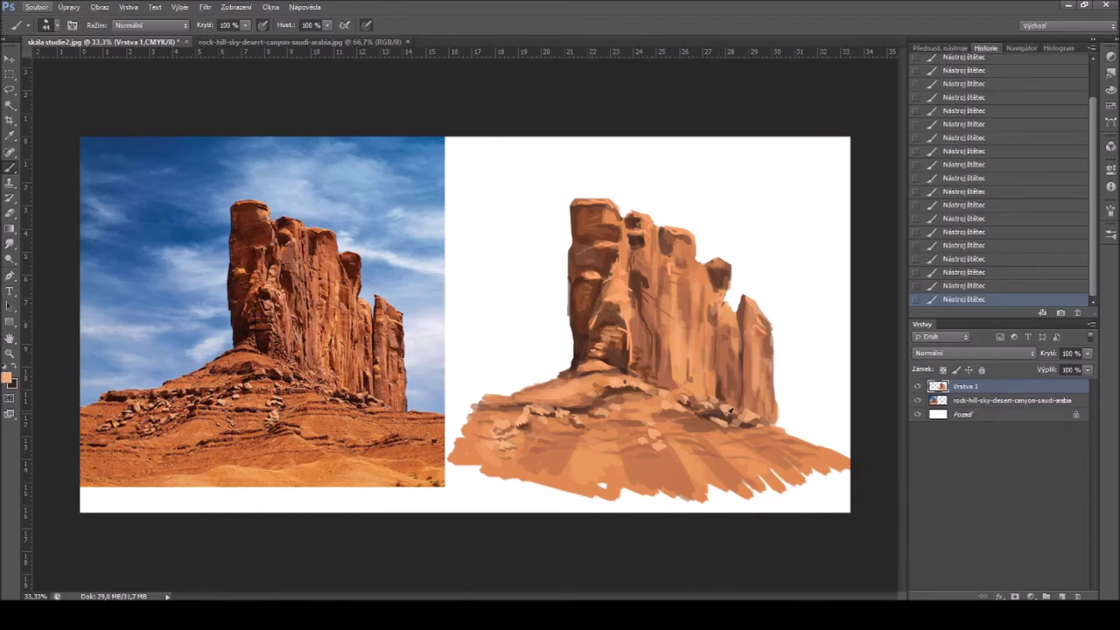
Step: Paint vertical light and dark brown strokes down the cliff face and its base to define the rock columns
left_click_drag(700, 289, 697, 327)
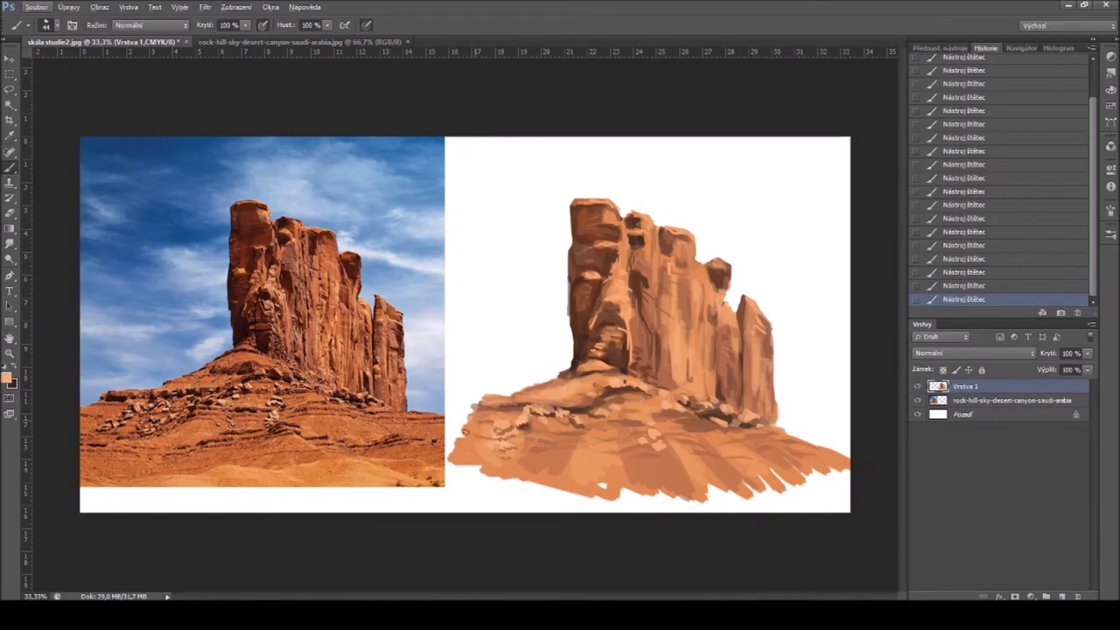
key("alt")
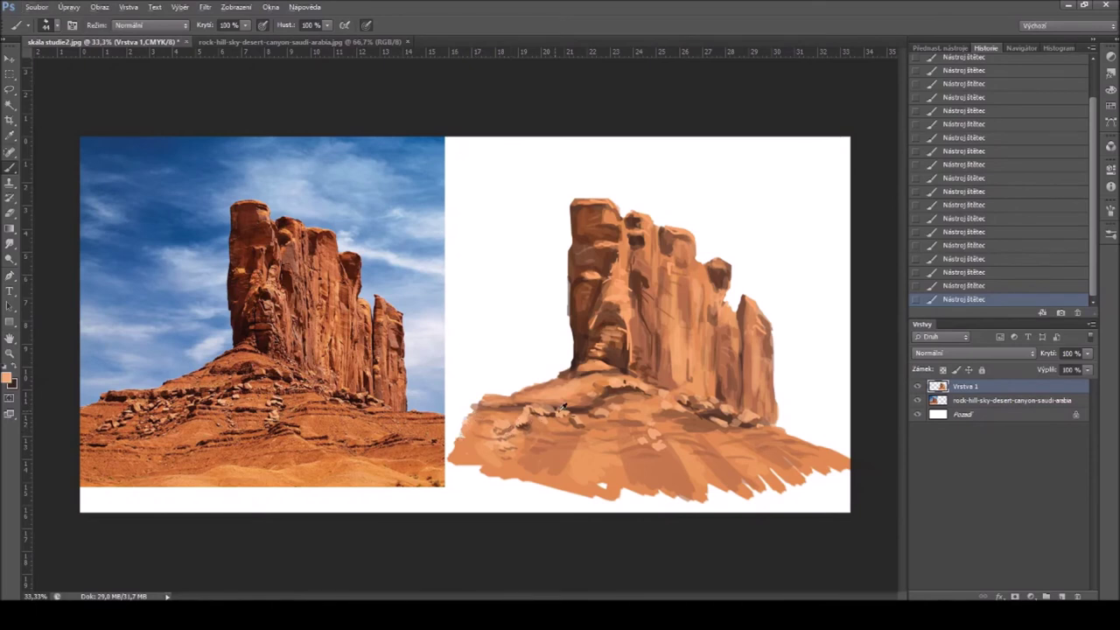
left_click(643, 343, "alt")
left_click(582, 341, "alt")
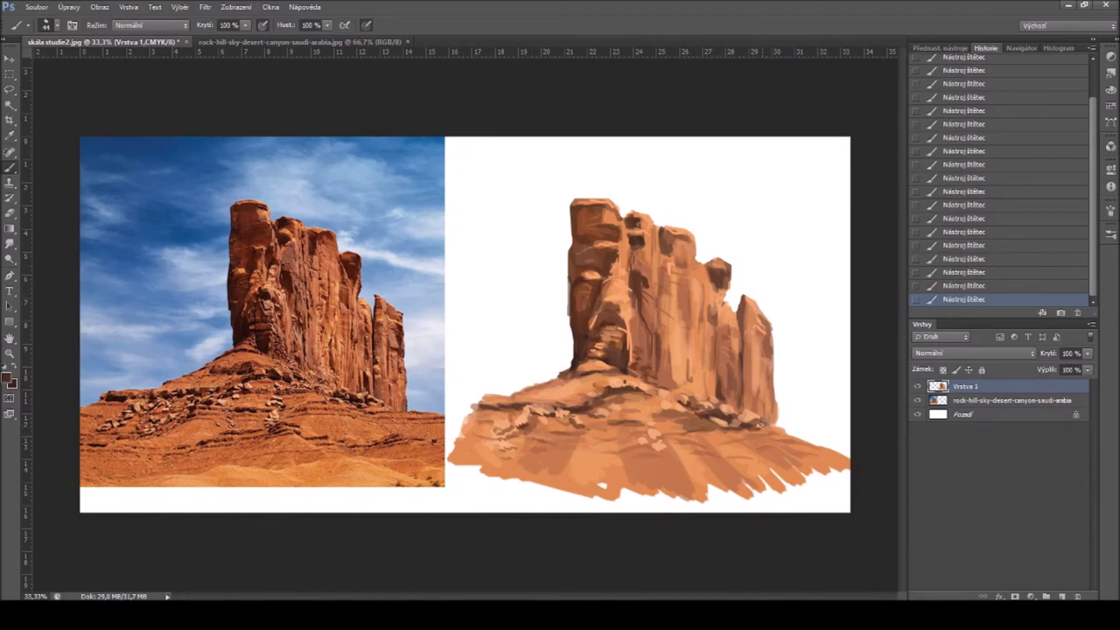
left_click(732, 389, "alt")
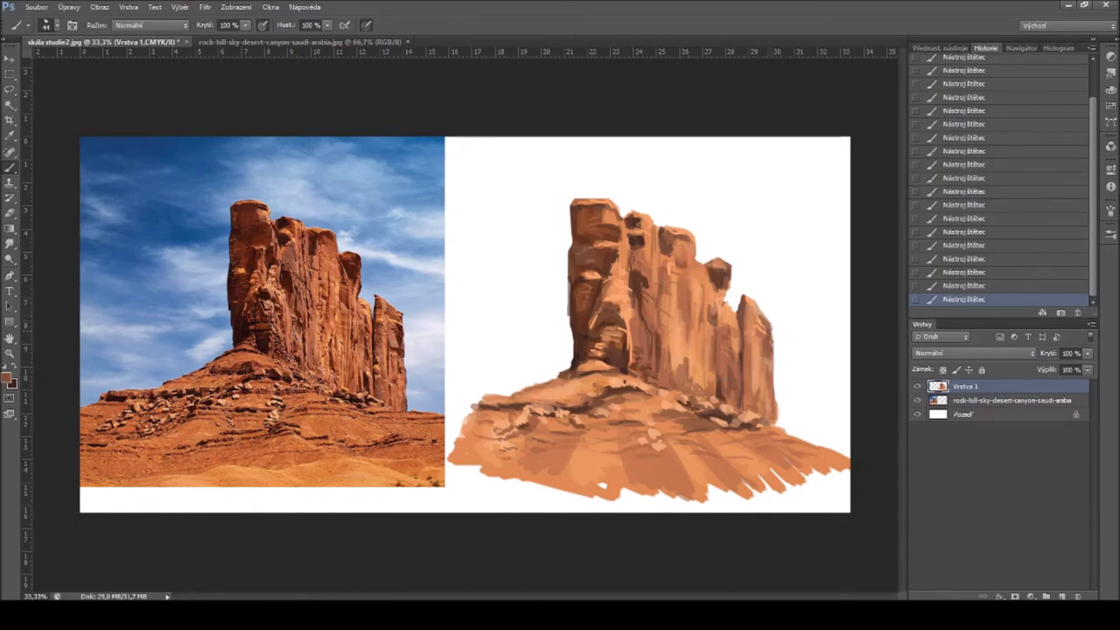
Step: Refine the right pillar's edge, the rock beside it and the tower base with sampled dark and mid browns
left_click(603, 322, "alt")
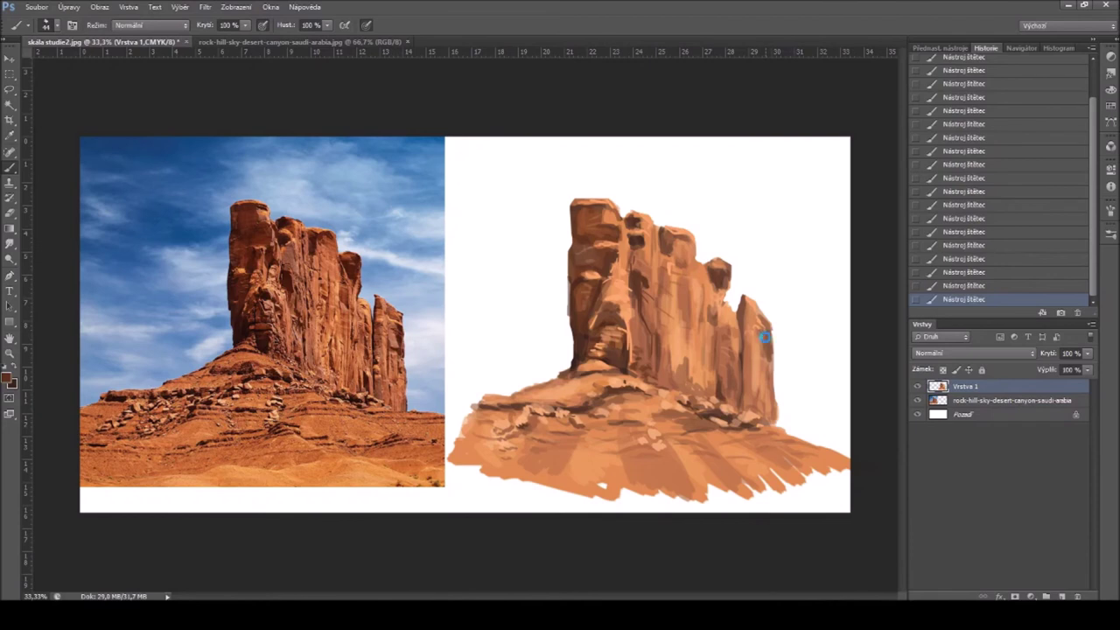
left_click(757, 425, "alt")
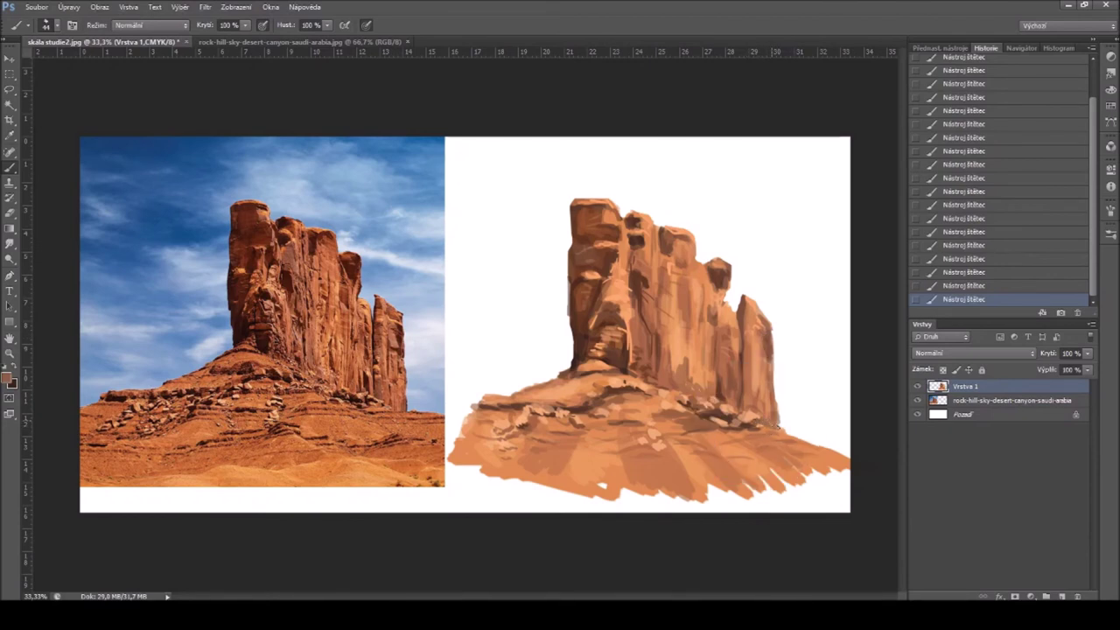
left_click(621, 296, "alt")
key("alt")
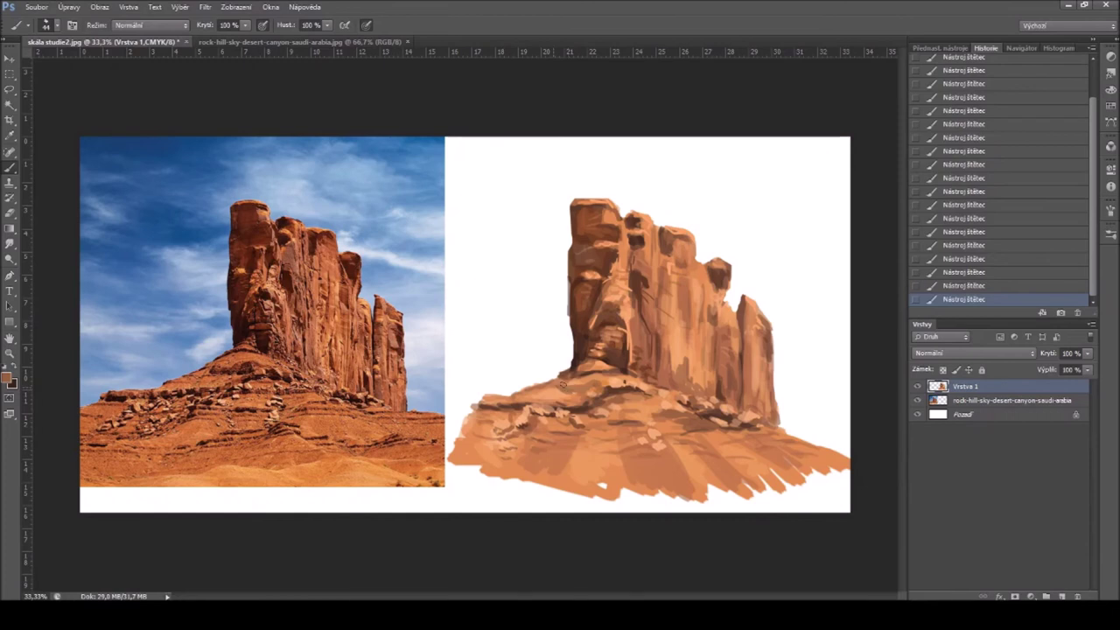
Step: Blend the slope's upper left side with sampled oranges and browns, and darken the ledge along the left shoulder
left_click(553, 393, "alt")
left_click(529, 394, "alt")
left_click(483, 406, "alt")
left_click_drag(484, 405, 512, 405)
left_click(632, 302, "alt")
left_click(529, 388, "alt")
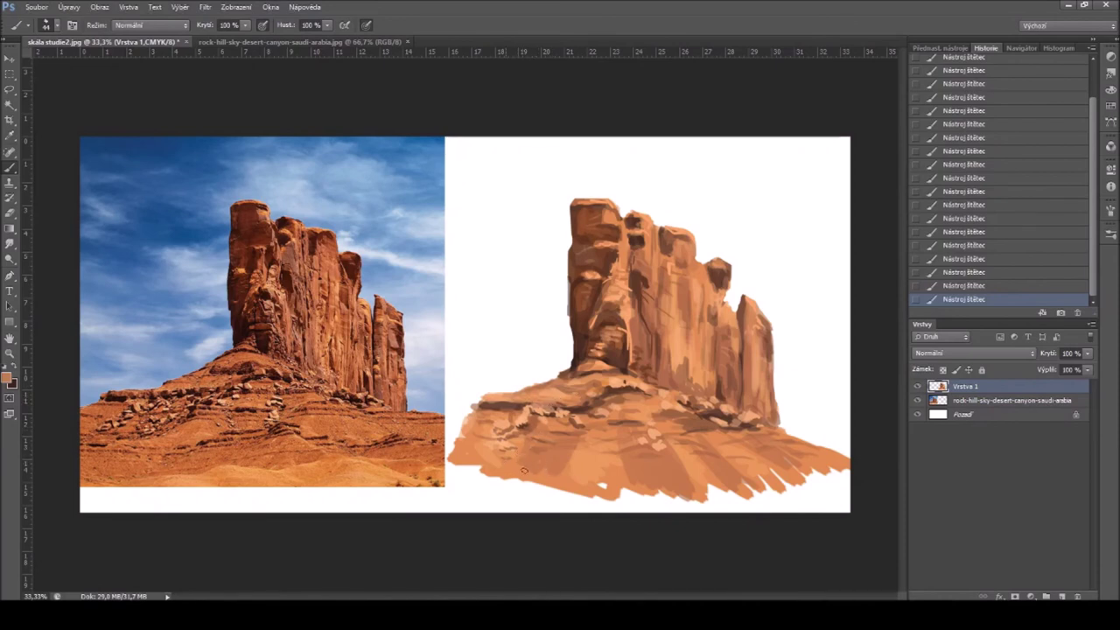
Step: Paint lighter and darker orange streaks running down the lower slope with colours sampled from it
left_click(620, 460, "alt")
left_click(715, 464, "alt")
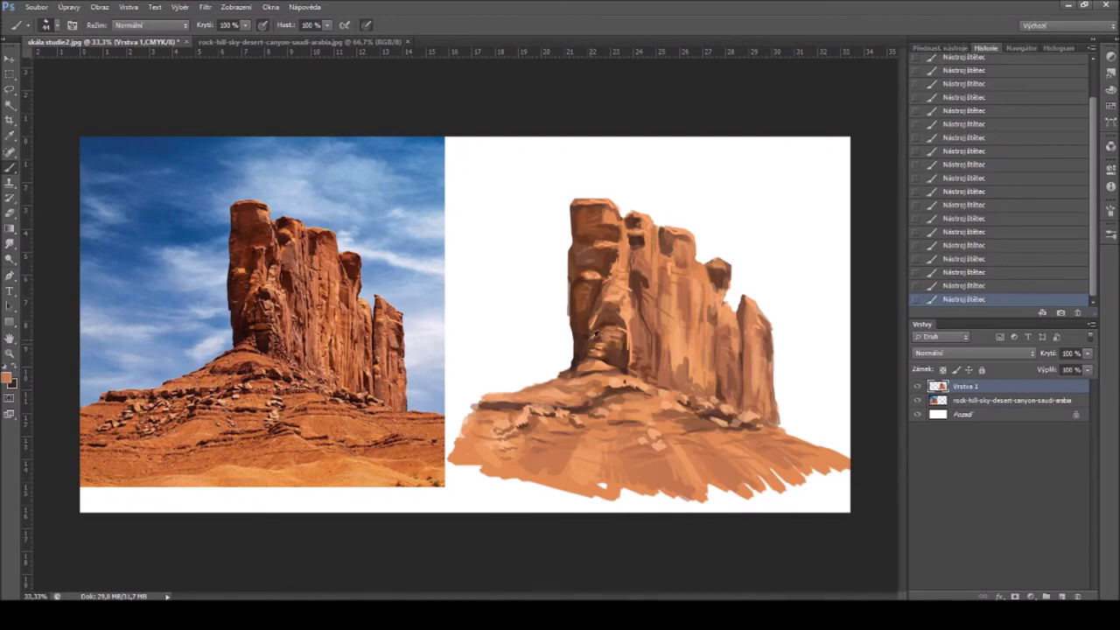
left_click(605, 300, "alt")
Step: Define the left boulders with sampled dark brown shadows and lighter orange faces
left_click(516, 405, "alt")
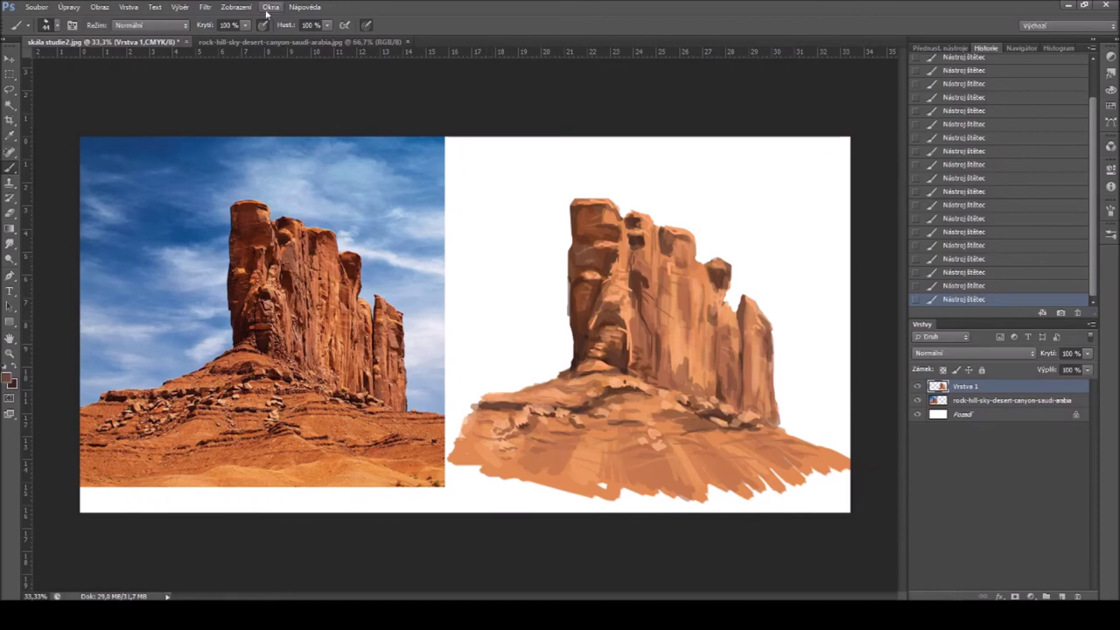
left_click(525, 426, "alt")
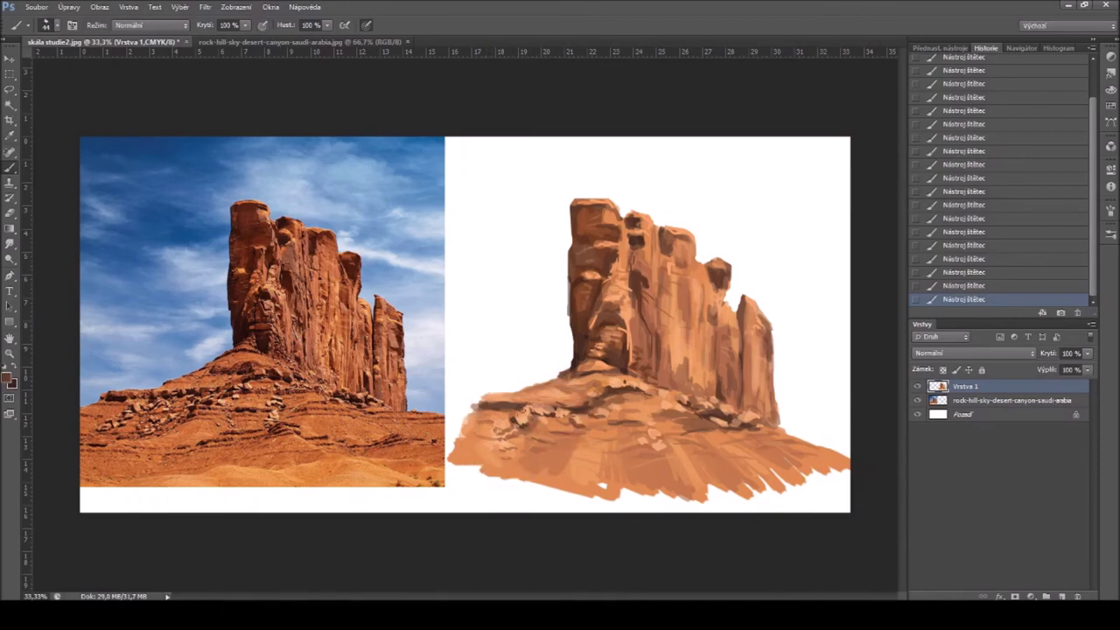
left_click(512, 402, "alt")
left_click(633, 307, "alt")
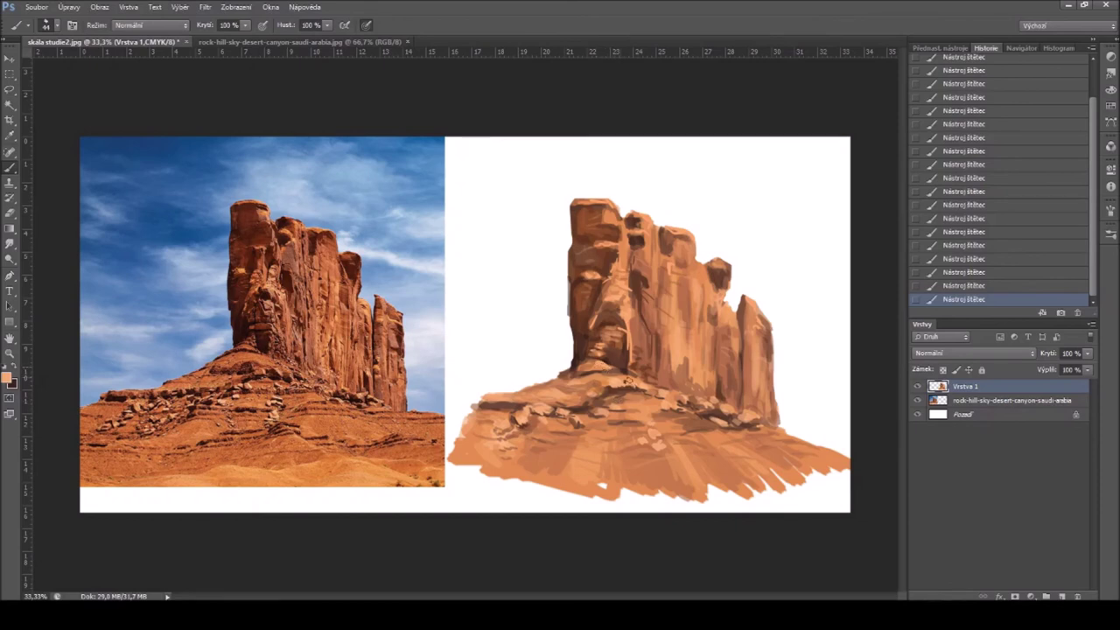
Step: Paint brown ledge lines across the middle of the slope below the rubble and save the study
left_click(643, 423, "alt")
left_click(598, 403, "alt")
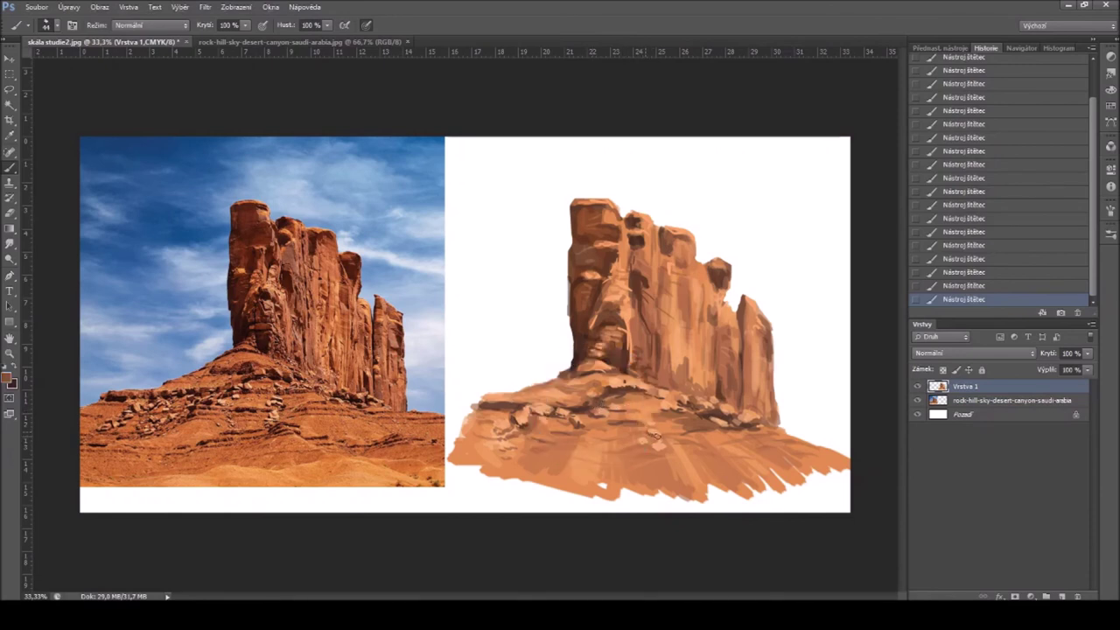
left_click_drag(626, 438, 653, 443)
key("ctrl+s")
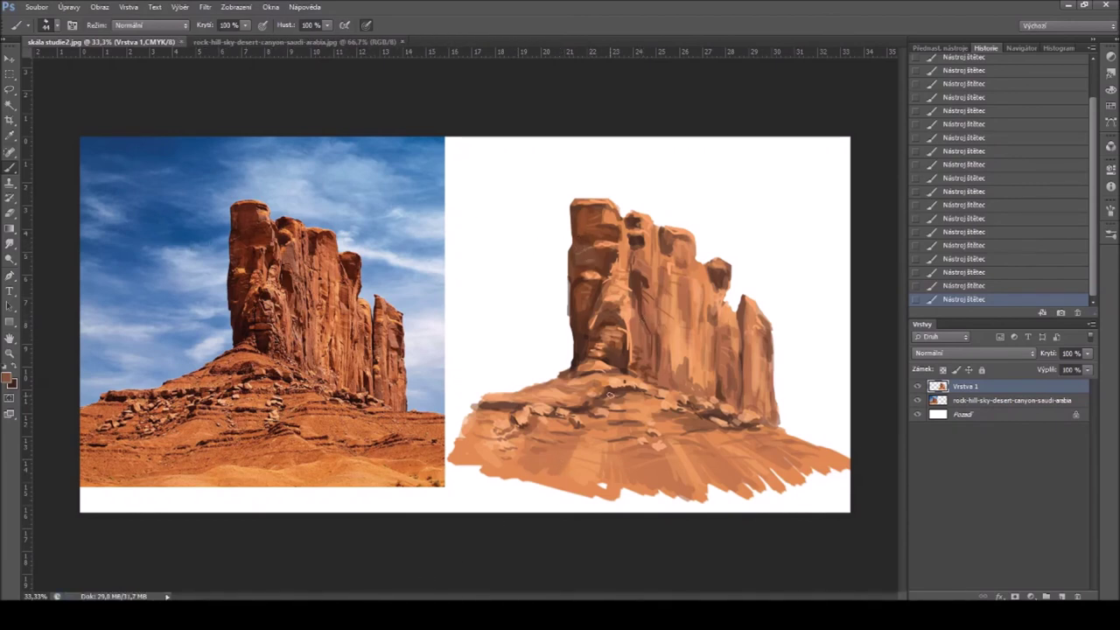
Step: Raise the right slope's upper edge with orange strokes and paint curved brown ledge lines across the slope
left_click(787, 435, "alt")
mouse_move(772, 433)
left_mouse_down()
mouse_move(804, 431)
mouse_move(821, 444)
mouse_move(811, 441)
left_mouse_up()
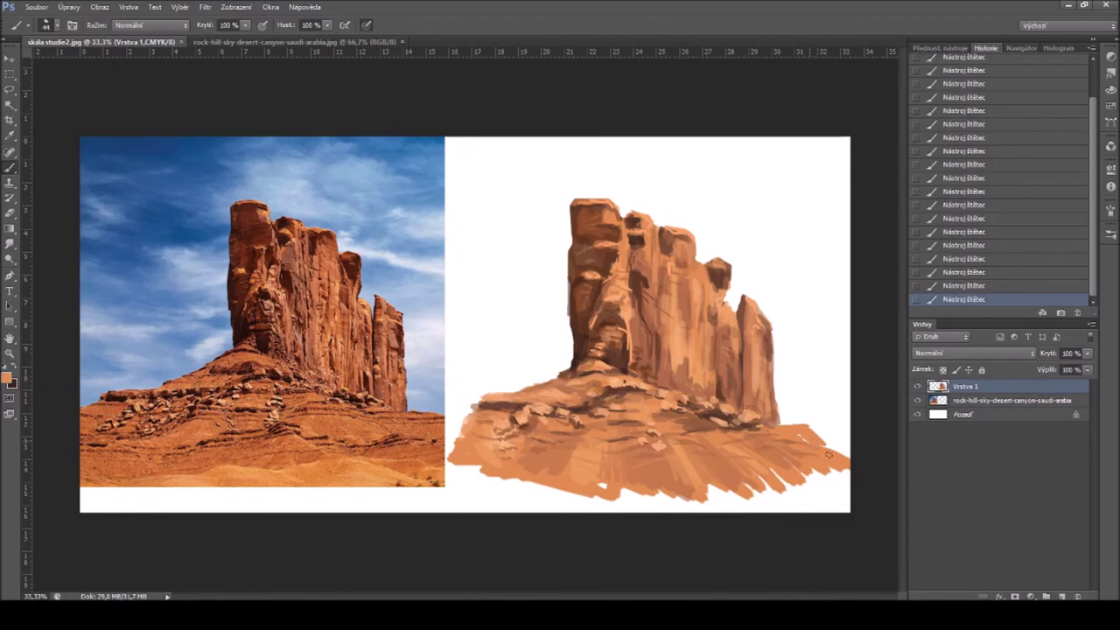
left_click(714, 426, "alt")
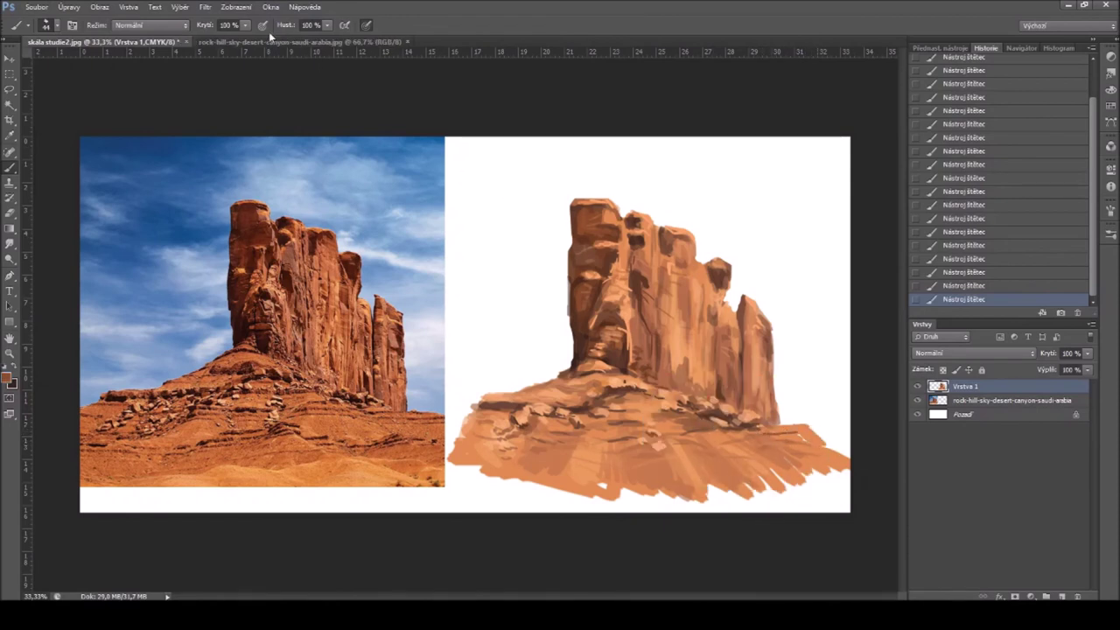
mouse_move(765, 433)
left_mouse_down()
mouse_move(822, 441)
mouse_move(808, 444)
left_mouse_up()
left_click_drag(730, 435, 712, 443)
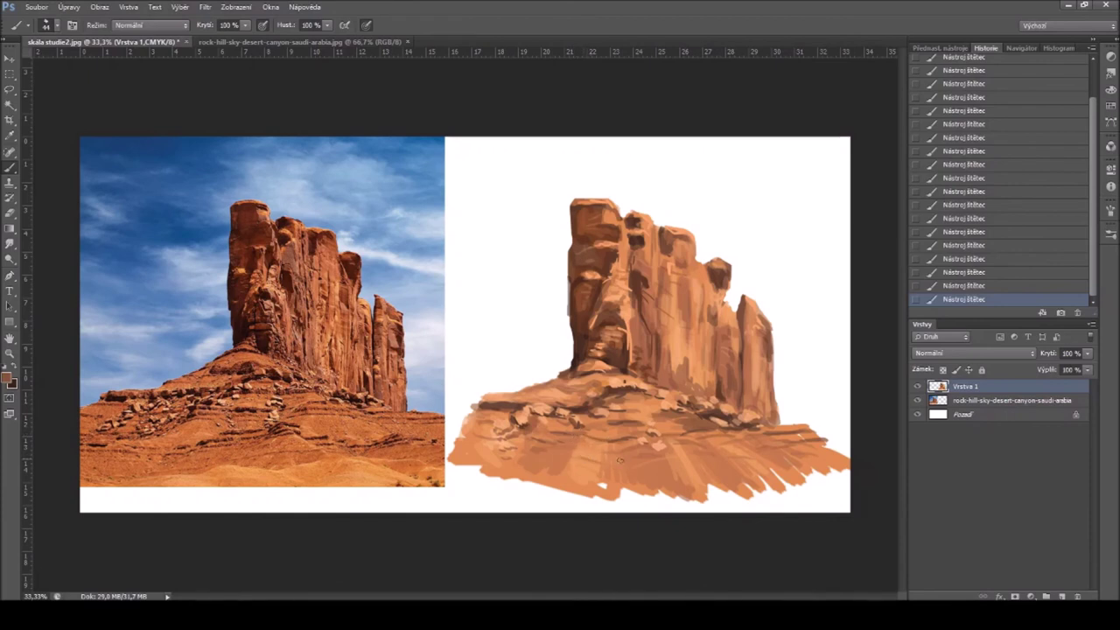
left_click_drag(678, 455, 819, 456)
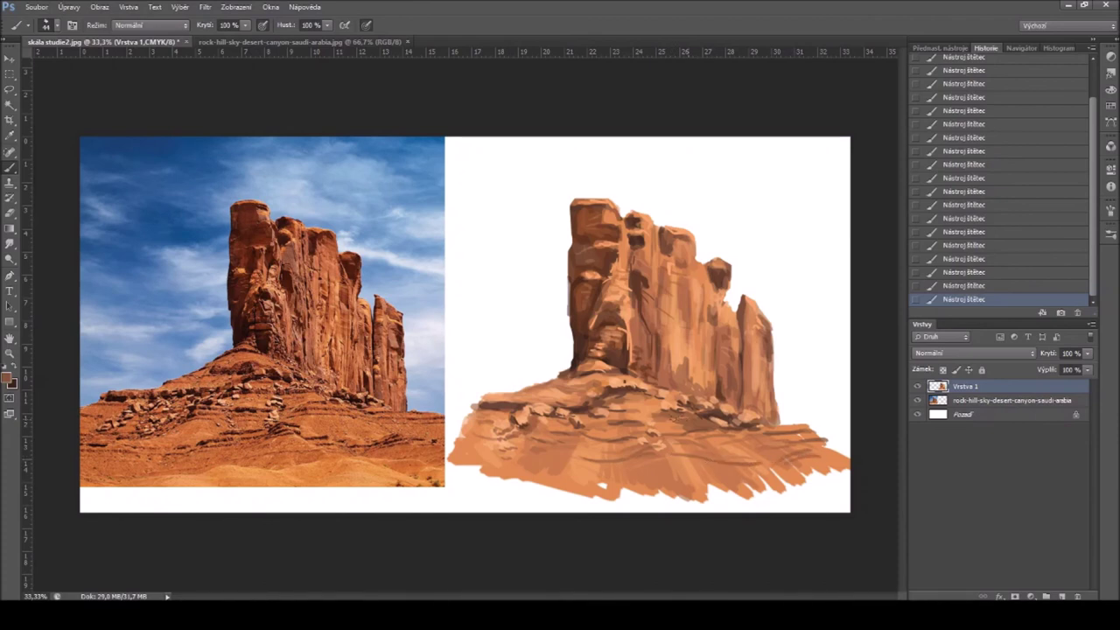
Step: Deepen the shadows in the right rubble, below the tower and along the left ledge with sampled dark browns
left_click(711, 413, "alt")
left_click_drag(699, 417, 668, 418)
left_click(578, 390, "alt")
left_click(584, 380, "alt")
left_click_drag(582, 396, 567, 391)
left_click(484, 400)
left_click_drag(487, 399, 516, 400)
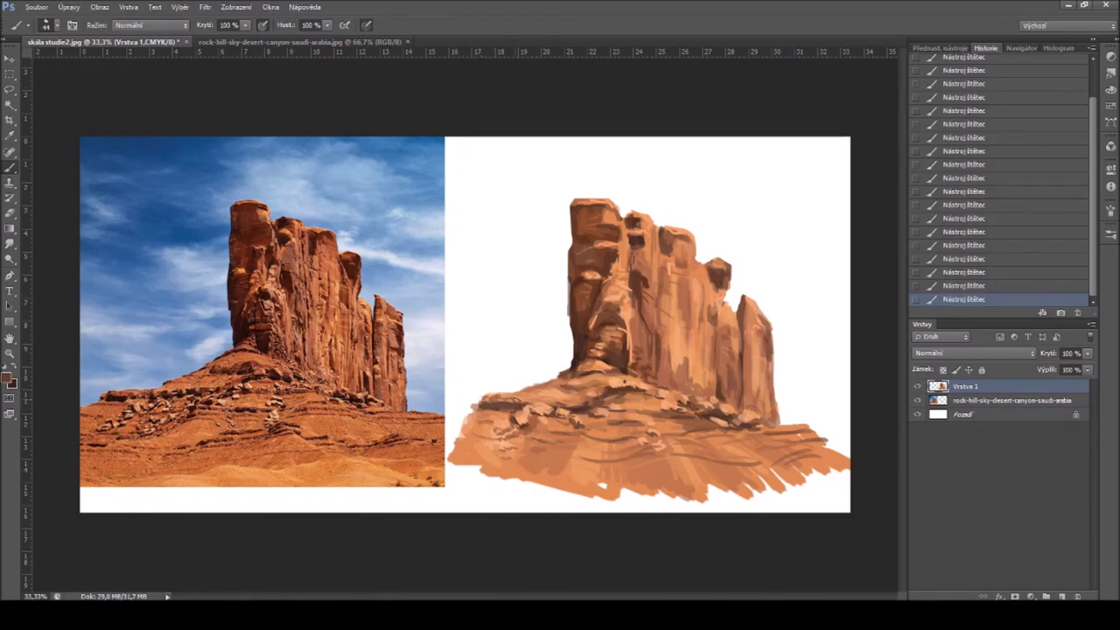
Step: Extend the slope's far left edge toward the photo and shade it with sampled oranges and browns
left_click(525, 388, "alt")
left_click(537, 408, "alt")
left_click(499, 401, "alt")
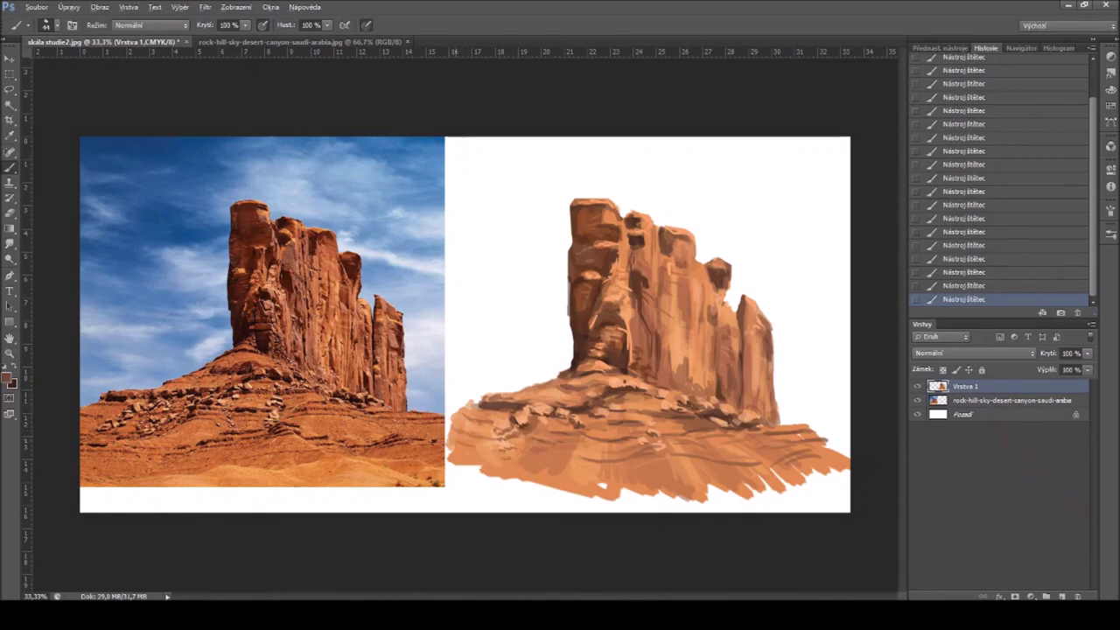
left_click(547, 445, "alt")
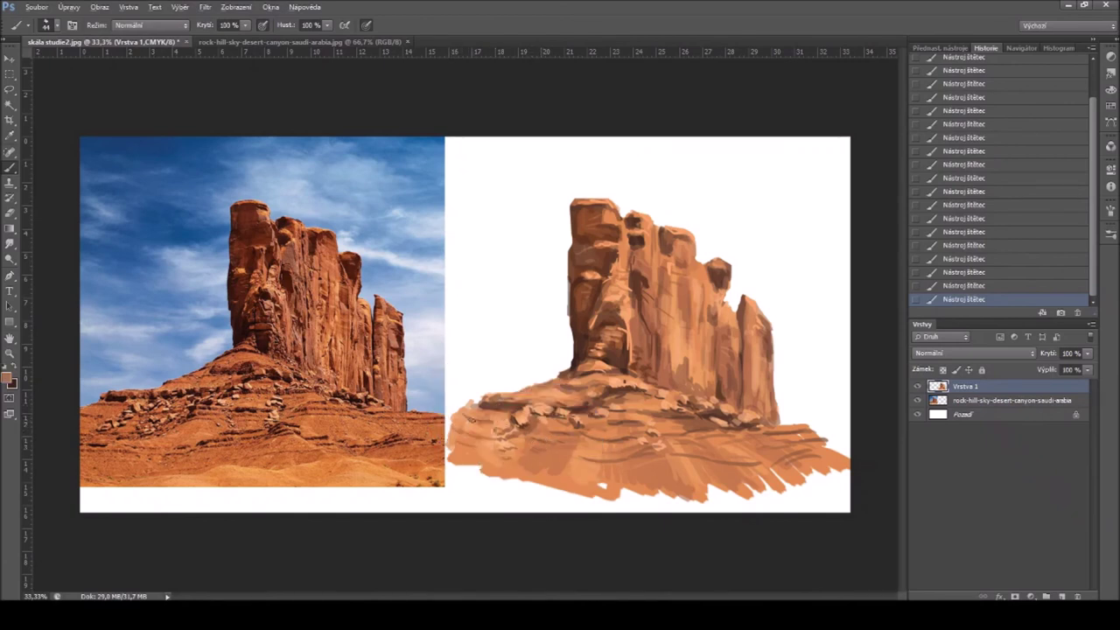
left_click(466, 414, "alt")
mouse_move(452, 421)
left_mouse_down()
mouse_move(460, 435)
mouse_move(450, 428)
left_mouse_up()
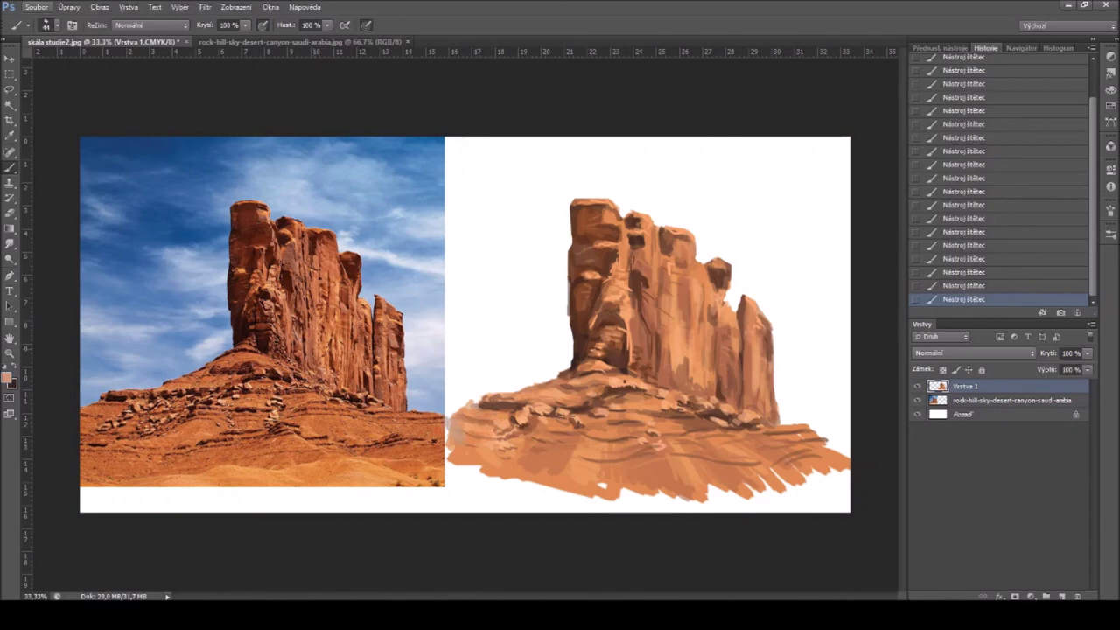
Step: Erase stray paint along the butte's outer edges, from the left slope to the tower tops and the right spire
key("e")
left_click_drag(482, 393, 540, 381)
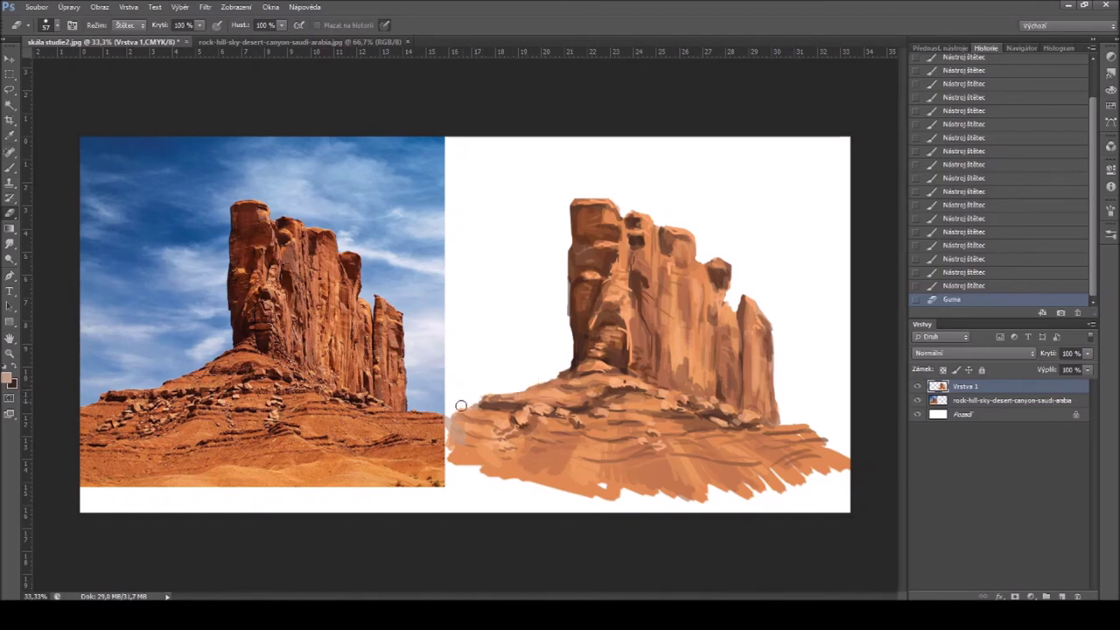
left_click(753, 299)
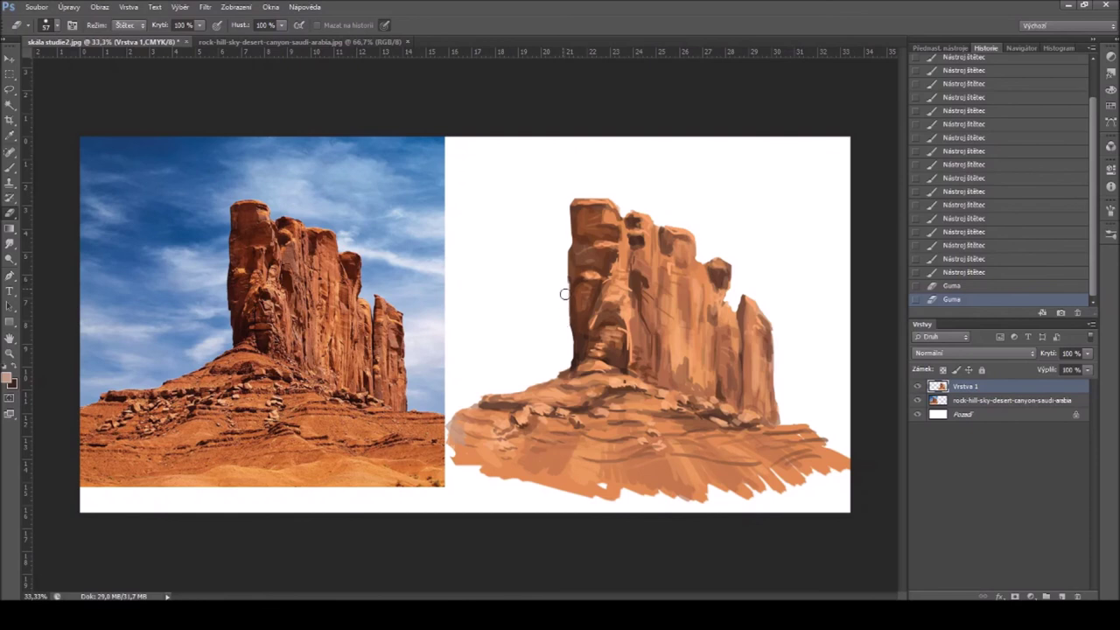
left_click_drag(580, 191, 616, 195)
left_click_drag(650, 198, 638, 215)
left_click_drag(709, 230, 714, 253)
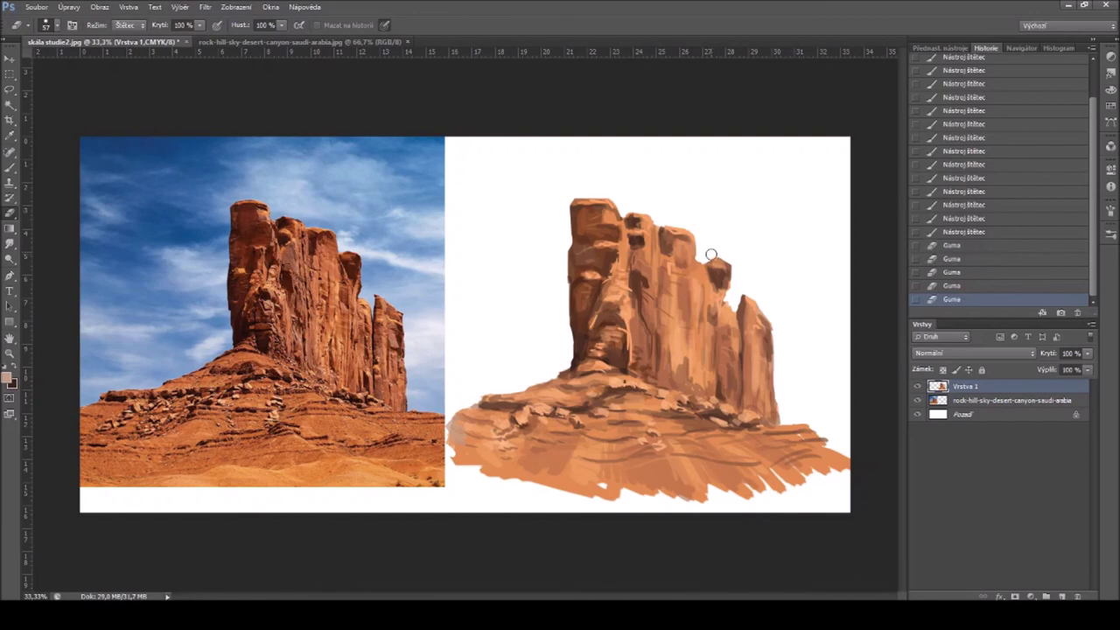
Step: Touch up the upper cliff columns and the rubble below the tower with brush strokes in sampled oranges
left_click(11, 168)
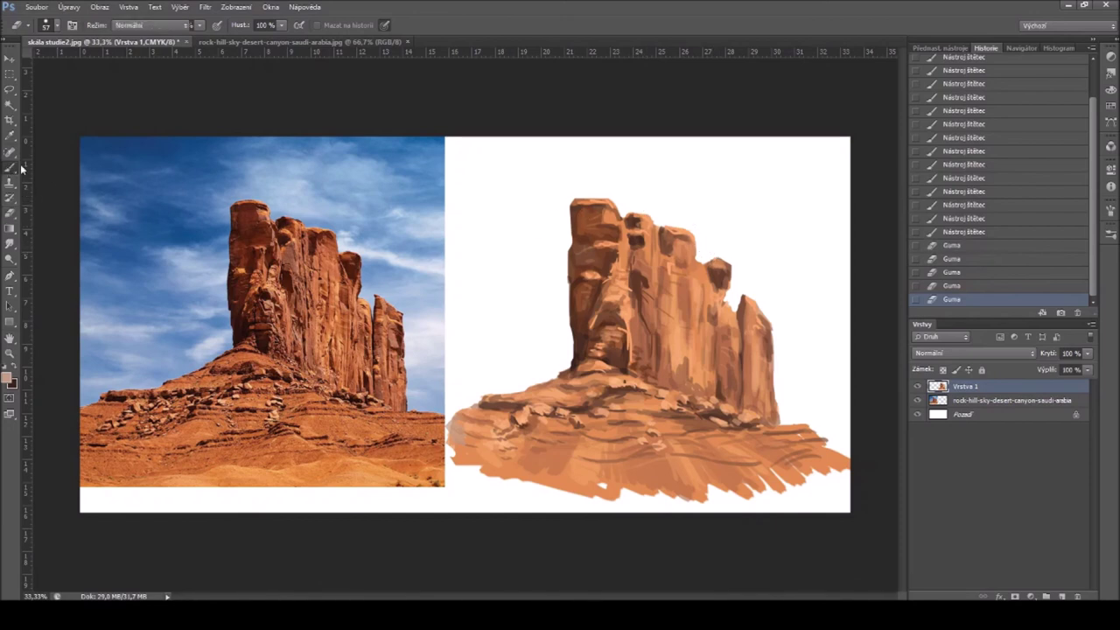
left_click(684, 244, "alt")
mouse_move(688, 249)
left_mouse_down()
mouse_move(646, 227)
mouse_move(618, 281)
mouse_move(592, 269)
mouse_move(693, 265)
left_mouse_up()
left_click(591, 274, "alt")
left_click(665, 385)
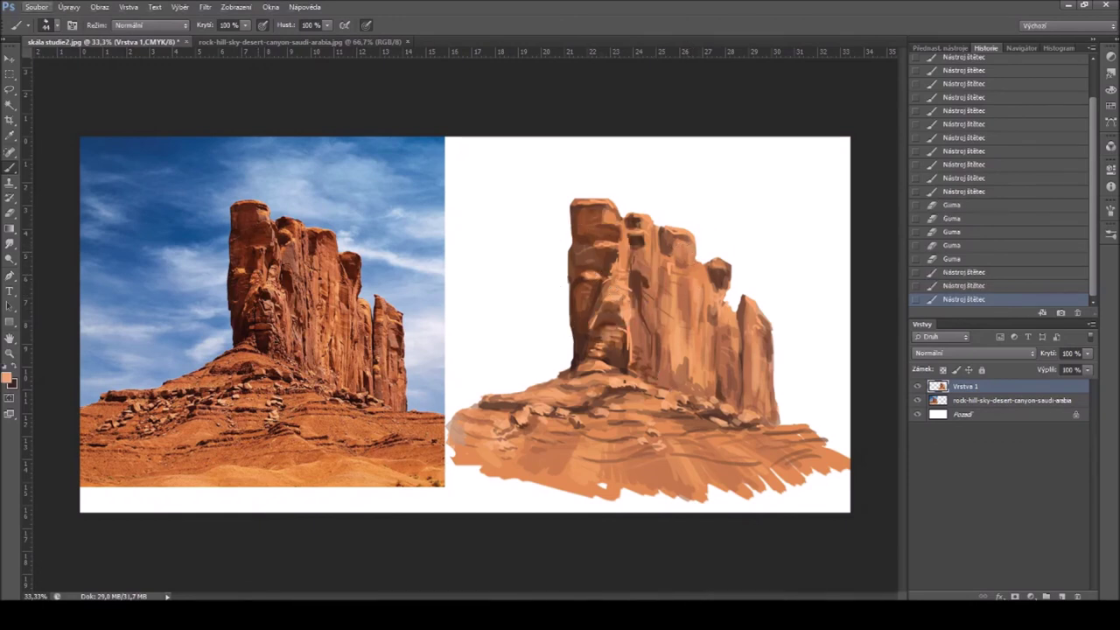
Step: Set the foreground colour to light peach febb8d and paint highlights down the cliff's right-hand columns
key("alt")
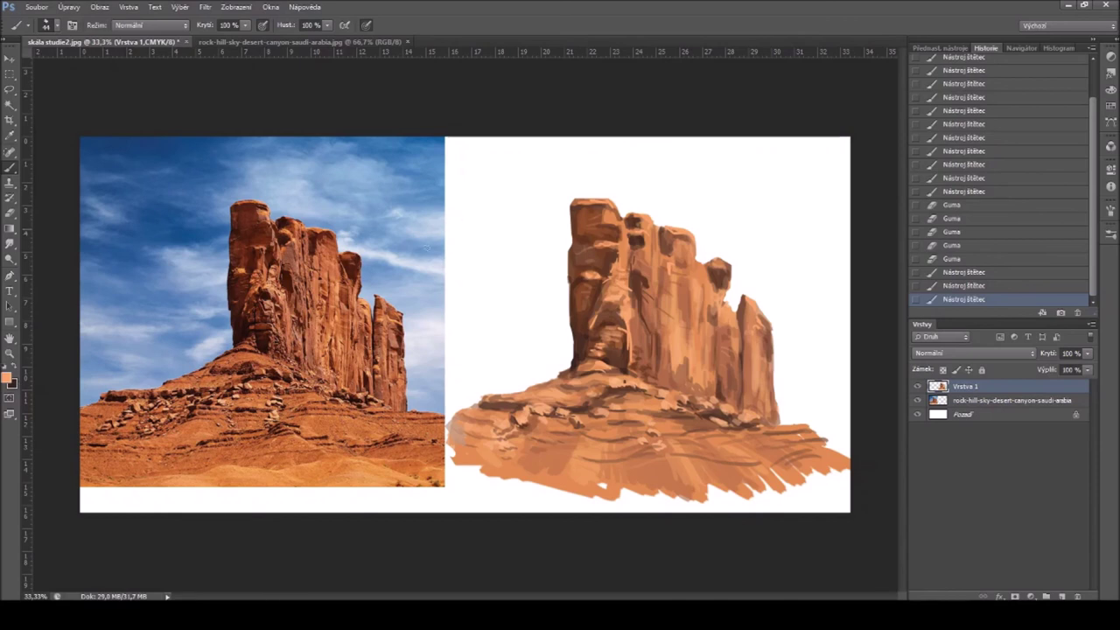
left_click(7, 379)
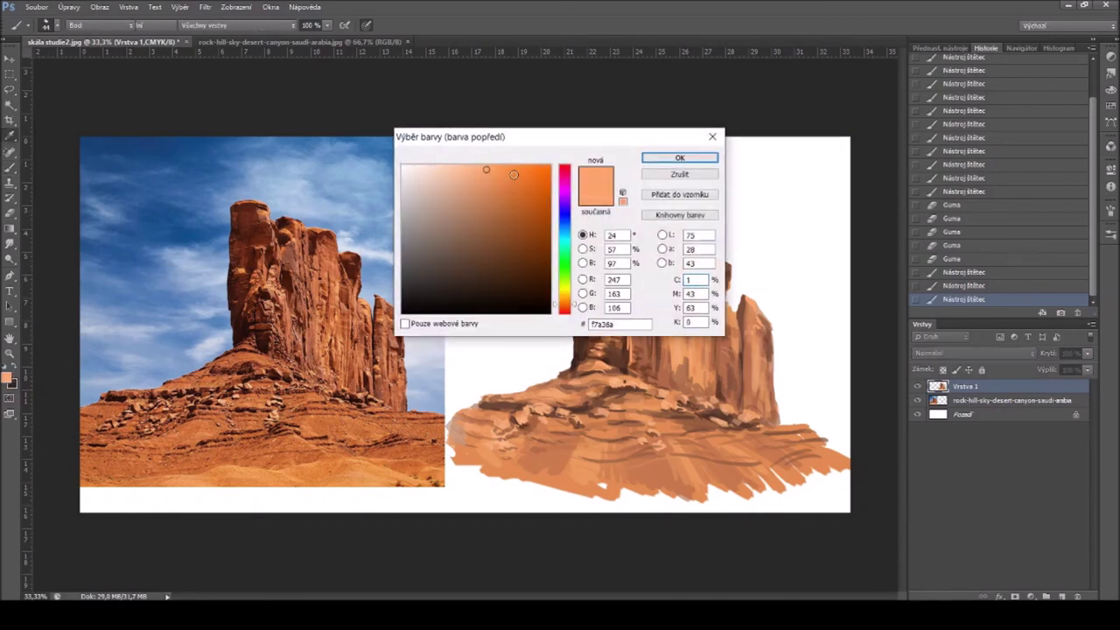
left_click(475, 167)
left_click(471, 166)
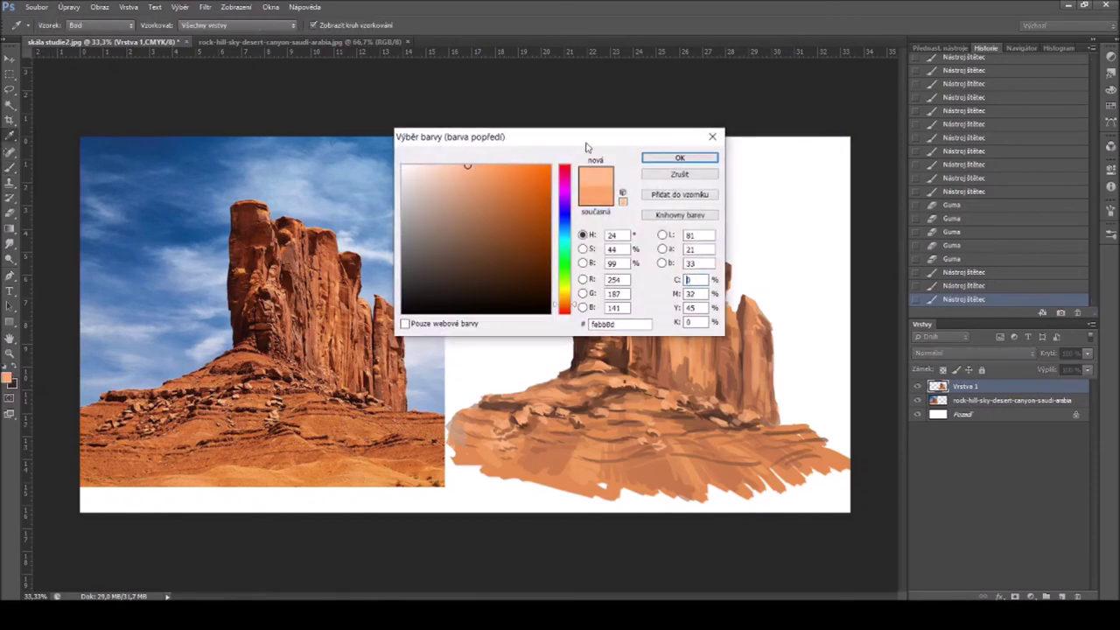
left_click(680, 158)
mouse_move(714, 268)
left_mouse_down()
mouse_move(725, 273)
mouse_move(704, 284)
mouse_move(696, 320)
mouse_move(708, 369)
left_mouse_up()
left_click_drag(699, 348, 664, 363)
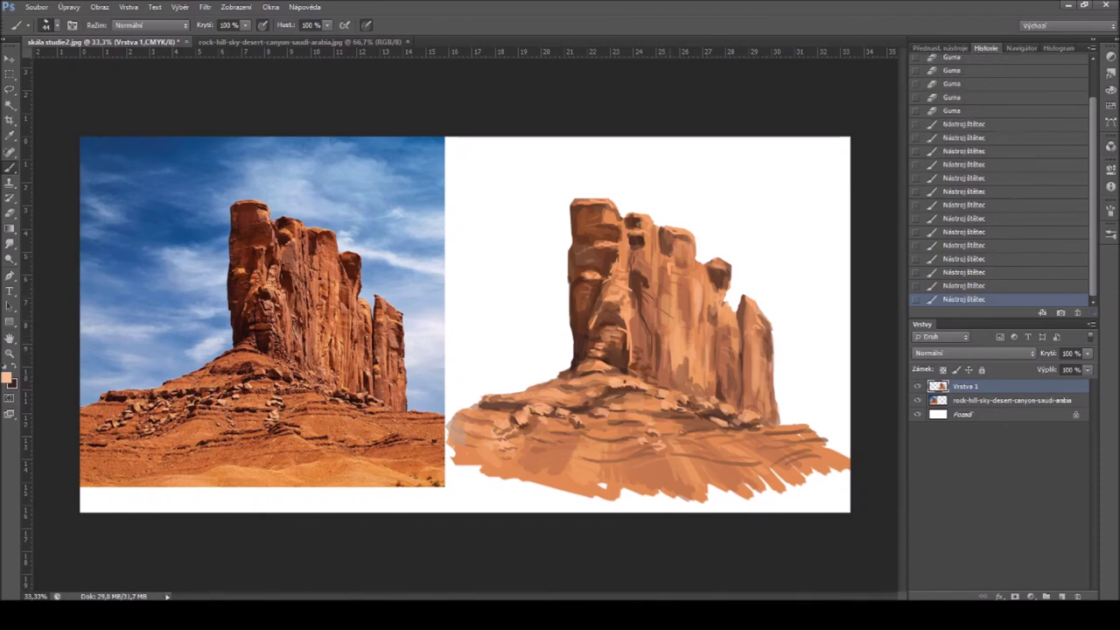
Step: Add light peach highlights across the middle and lower slope and on the left boulders
mouse_move(696, 422)
left_mouse_down()
mouse_move(663, 408)
mouse_move(643, 433)
left_mouse_up()
left_click_drag(677, 467, 680, 457)
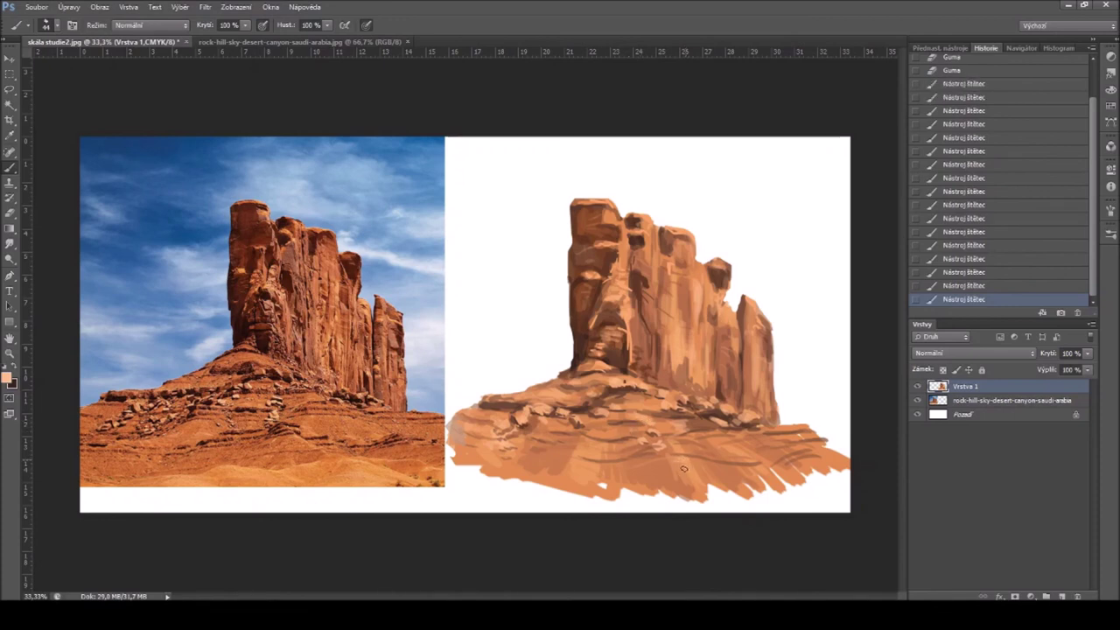
left_click_drag(585, 464, 593, 471)
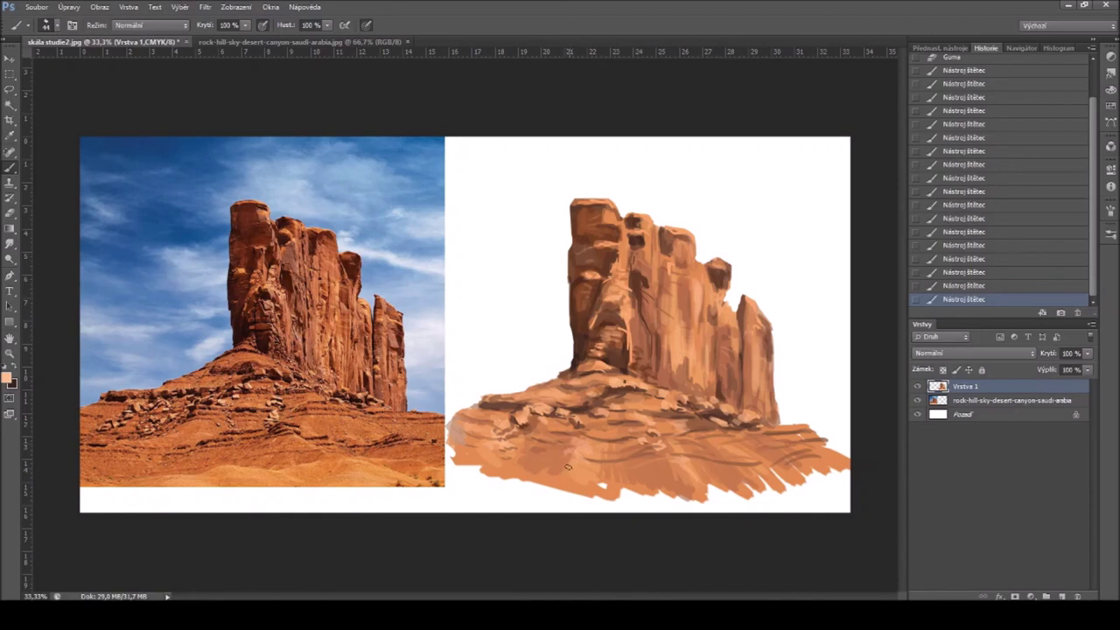
left_click(546, 409)
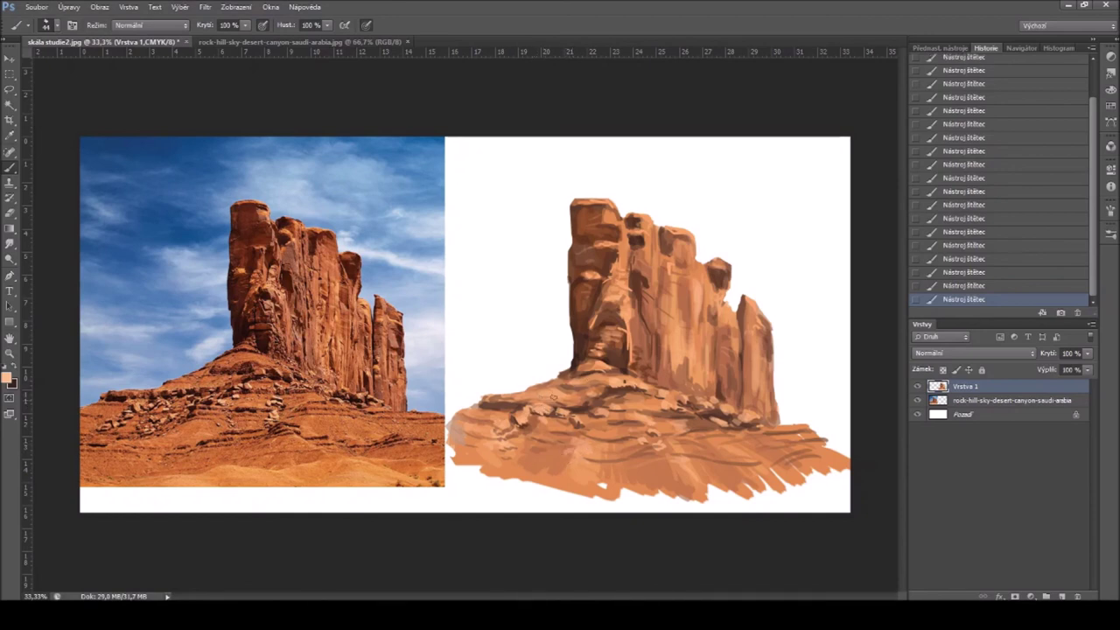
Step: Refine the cracks and shading on the middle columns and right spire with sampled dark and mid browns
left_click(656, 368, "alt")
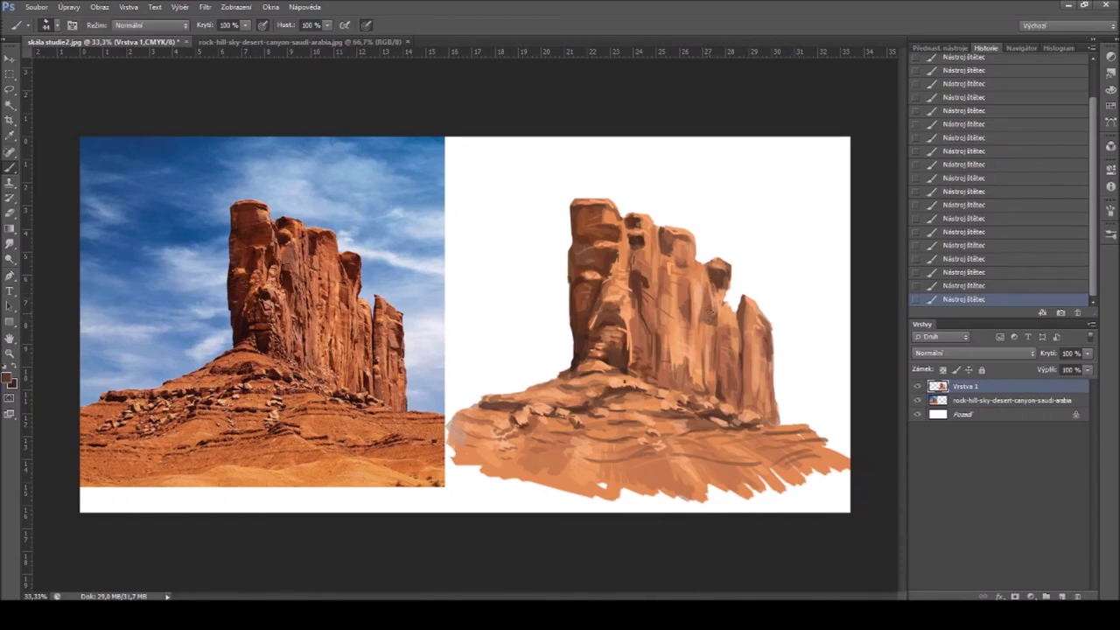
left_click(704, 286, "alt")
left_click(713, 306, "alt")
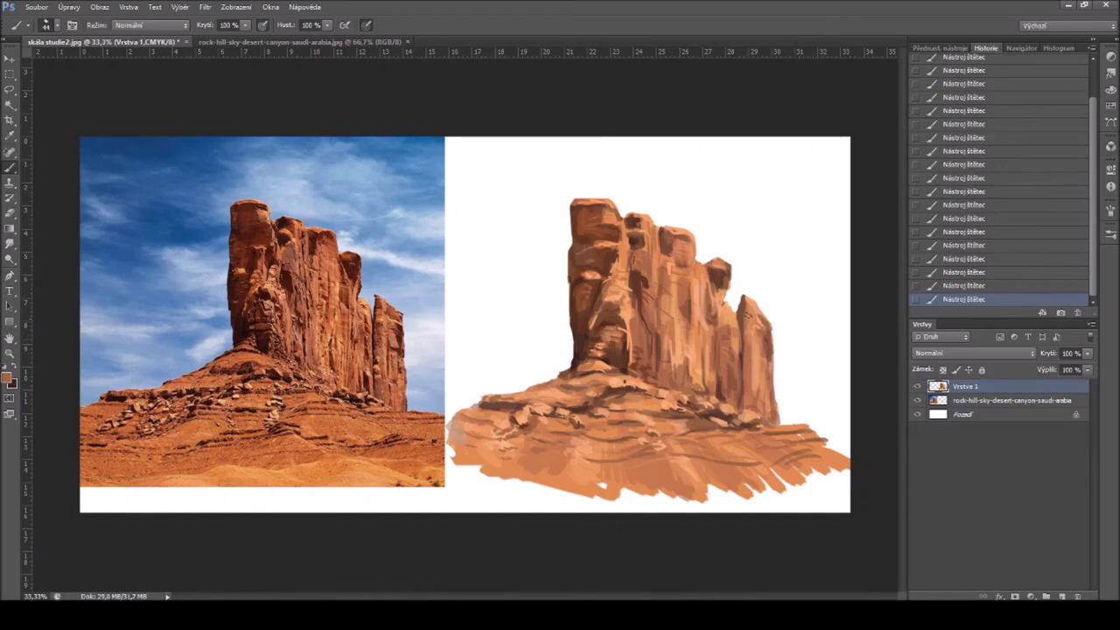
left_click(763, 364, "alt")
Step: Define the boulders below the tower and along the left ledge with sampled dark brown, peach and orange-brown tones
left_click(633, 386, "alt")
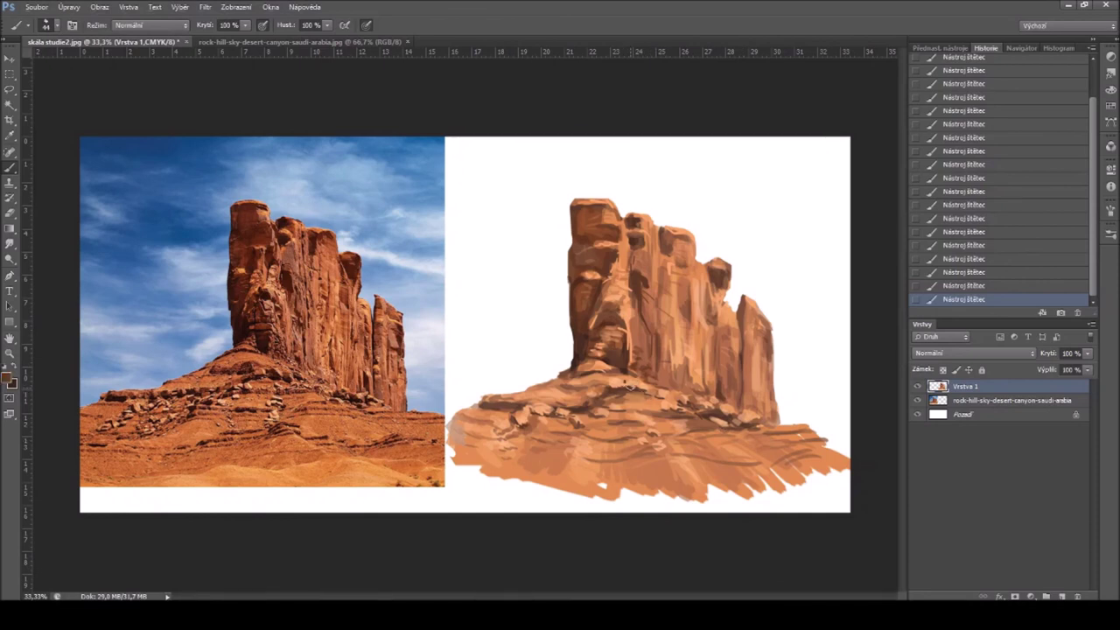
left_click(619, 377, "alt")
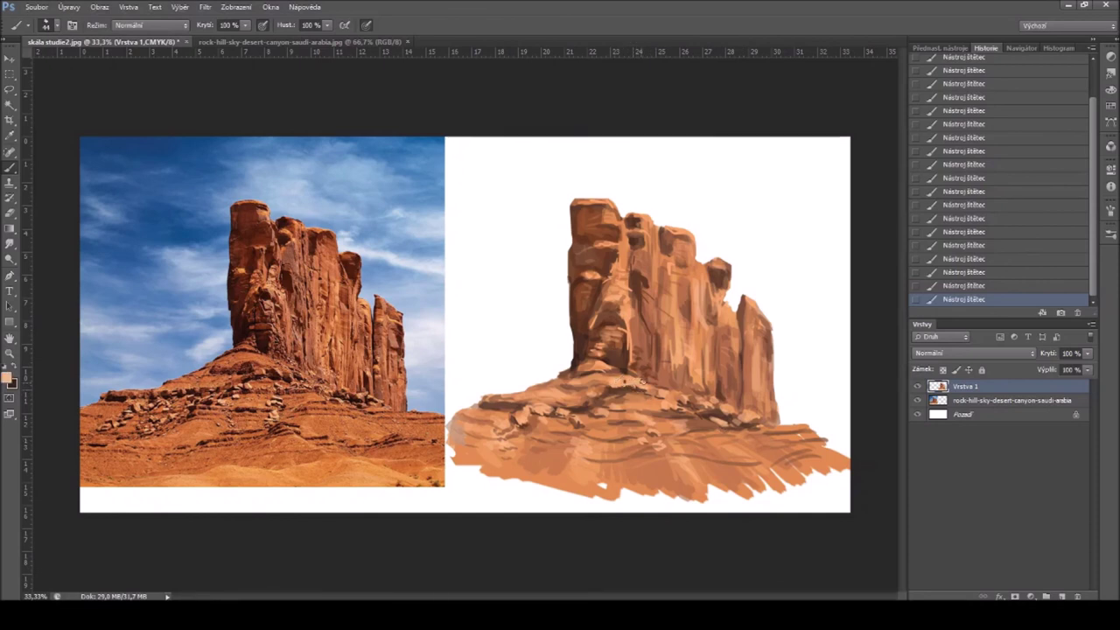
left_click(639, 384, "alt")
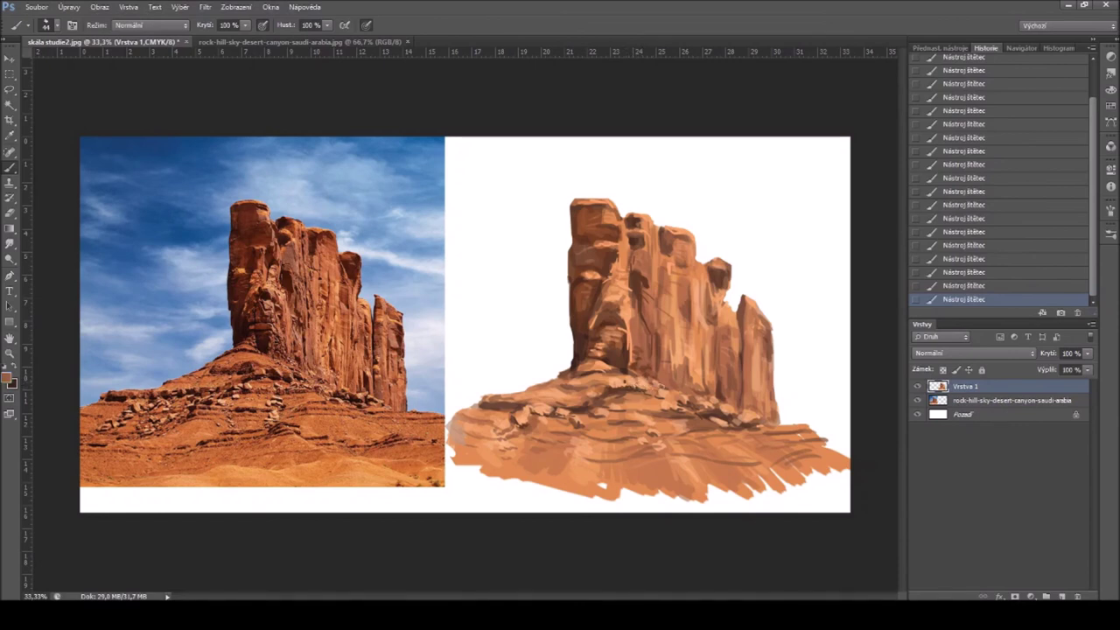
left_click(535, 409, "alt")
left_click(492, 407, "alt")
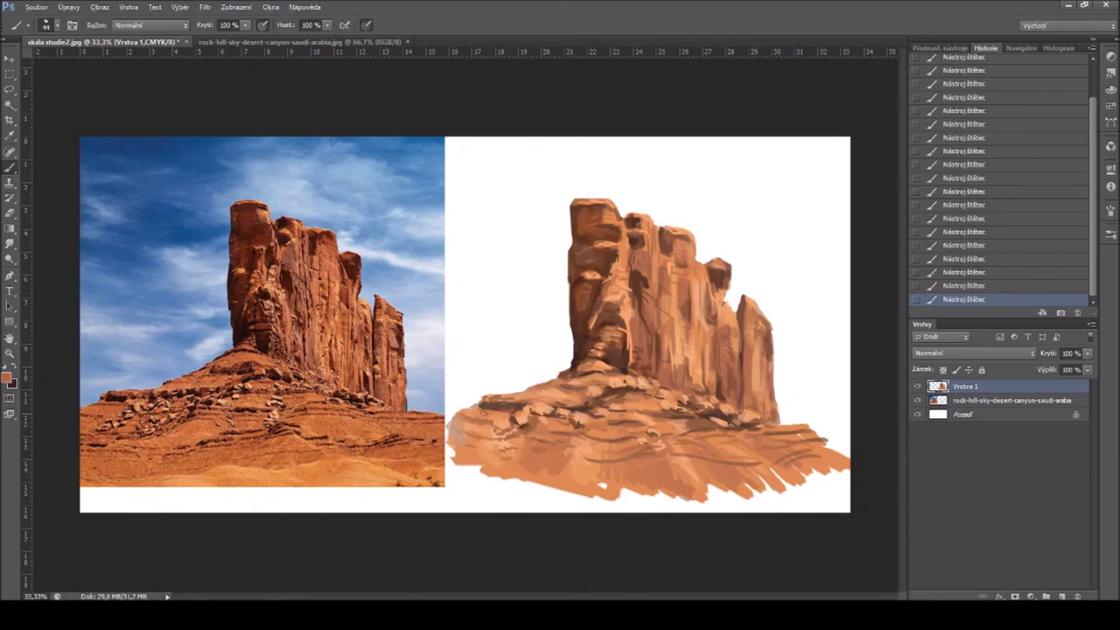